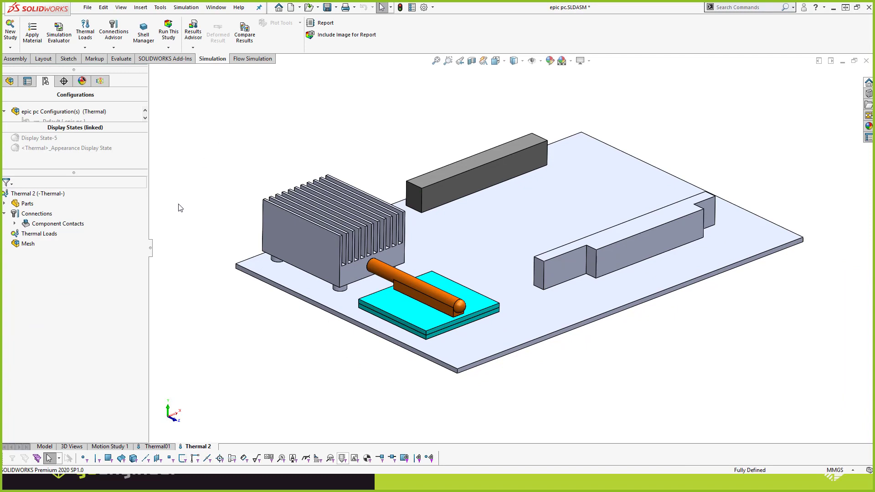
Expand the study's parts and the cpu chip, and examine which layer of the chip each of its two solid bodies is
click(14, 223)
click(14, 224)
click(4, 203)
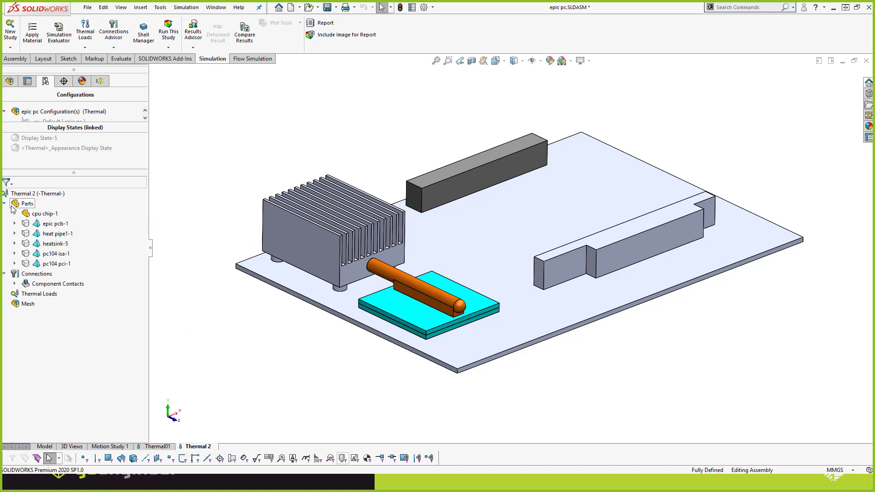
click(15, 213)
click(62, 226)
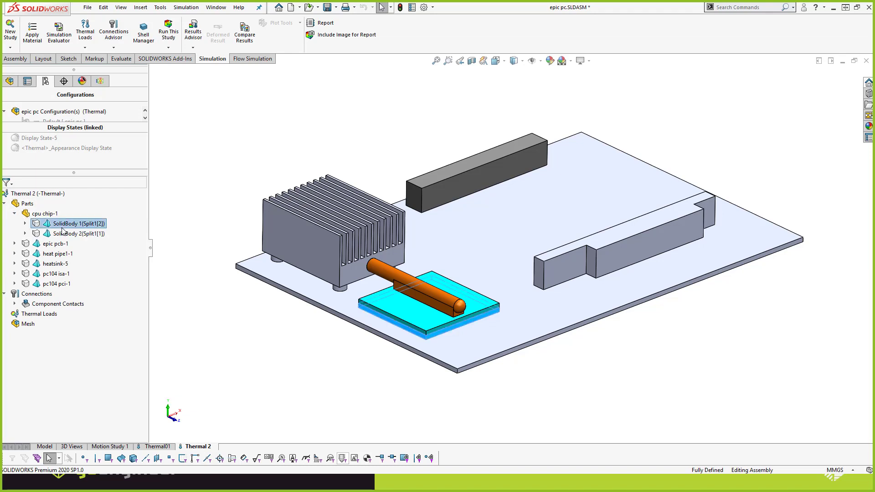
scroll(460, 332, down, 2)
click(357, 395)
scroll(388, 315, down, 5)
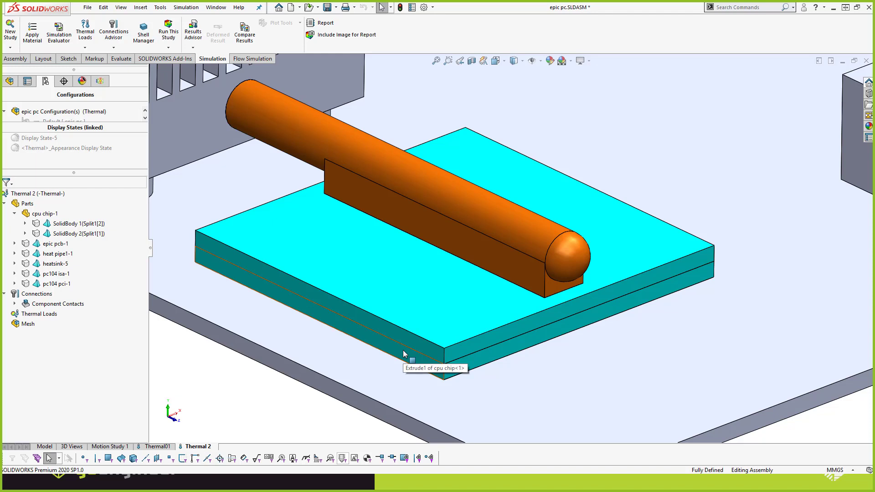
click(401, 352)
click(400, 332)
click(249, 415)
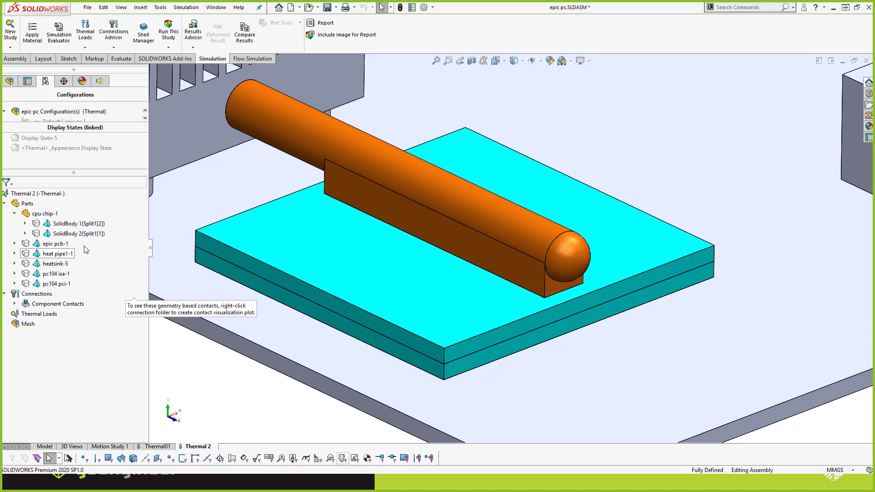
Apply the favorite material Copper to both solid bodies of the cpu chip at once
click(68, 223)
ctrl+click(68, 233)
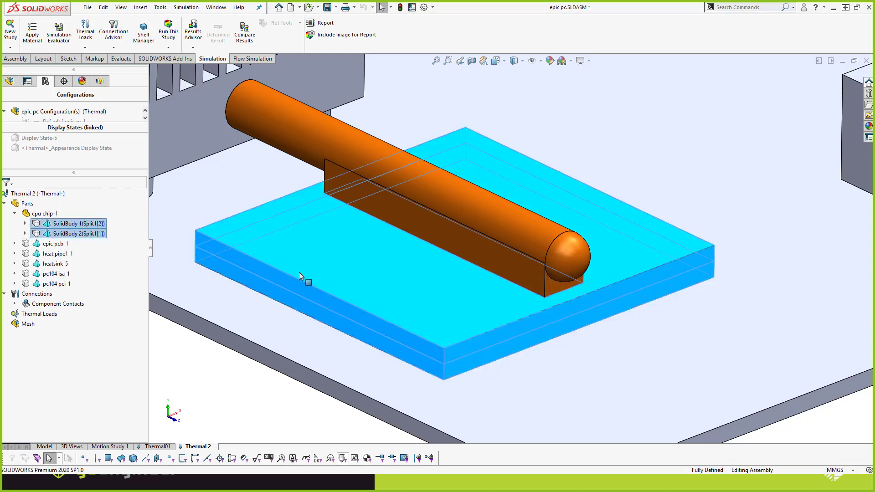
scroll(423, 279, up, 4)
scroll(424, 279, up, 2)
scroll(497, 248, down, 1)
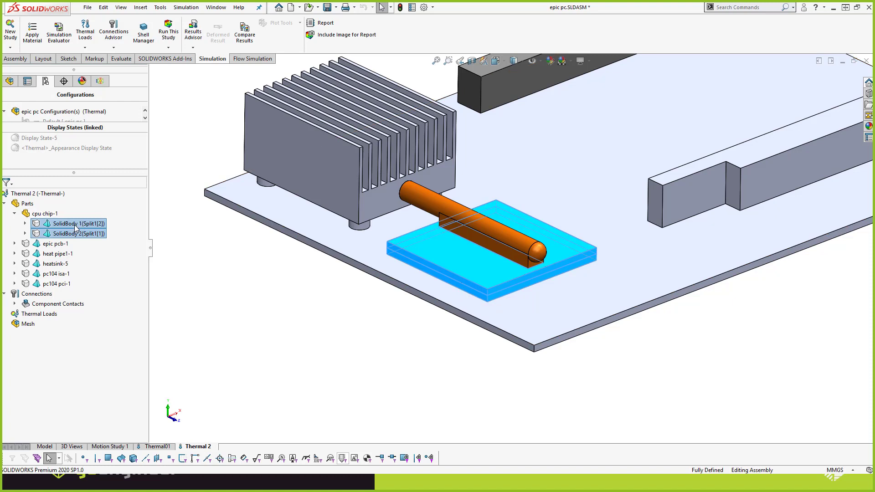
right_click(83, 232)
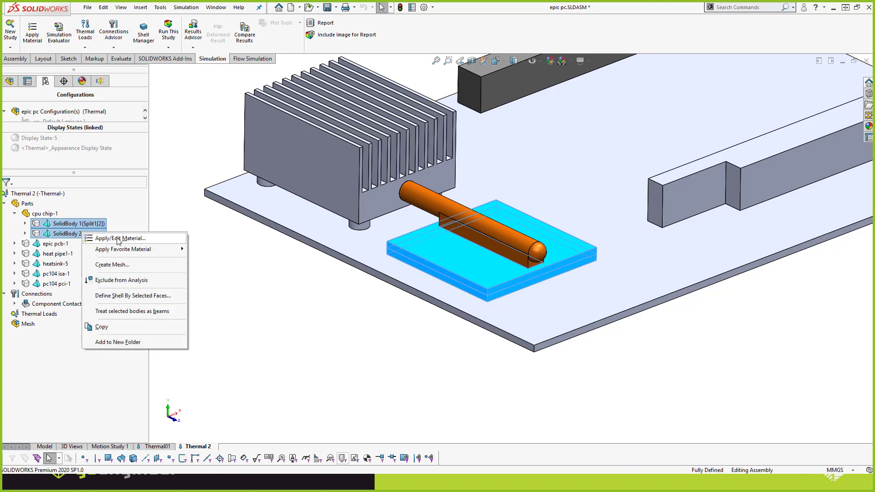
mouse_move(137, 248)
click(210, 249)
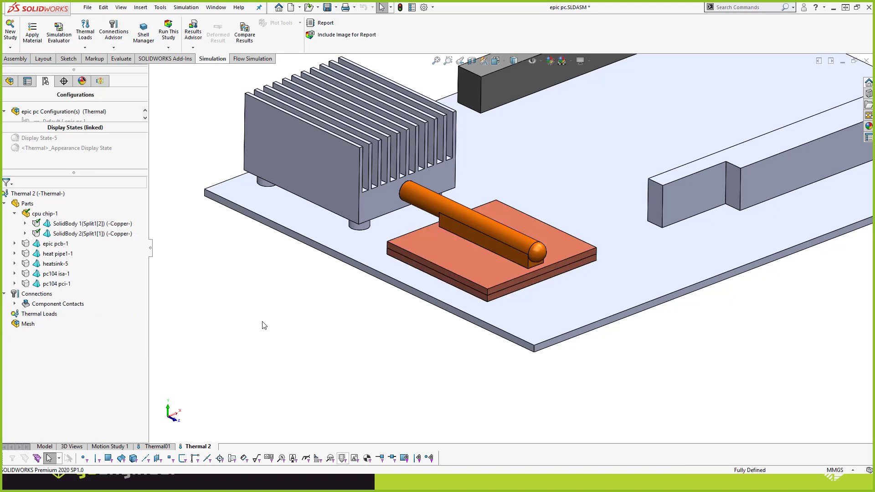
Apply the favorite material Copper to the finned heatsink part in the thermal study
click(344, 184)
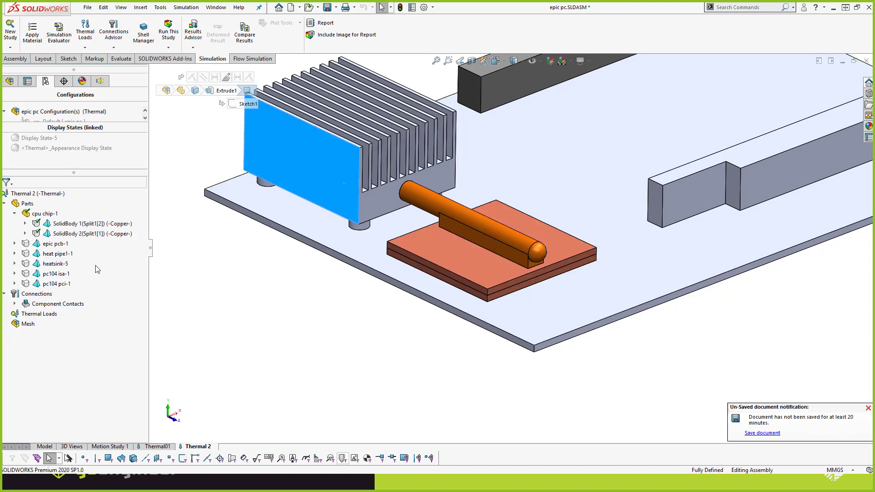
right_click(82, 275)
mouse_move(168, 294)
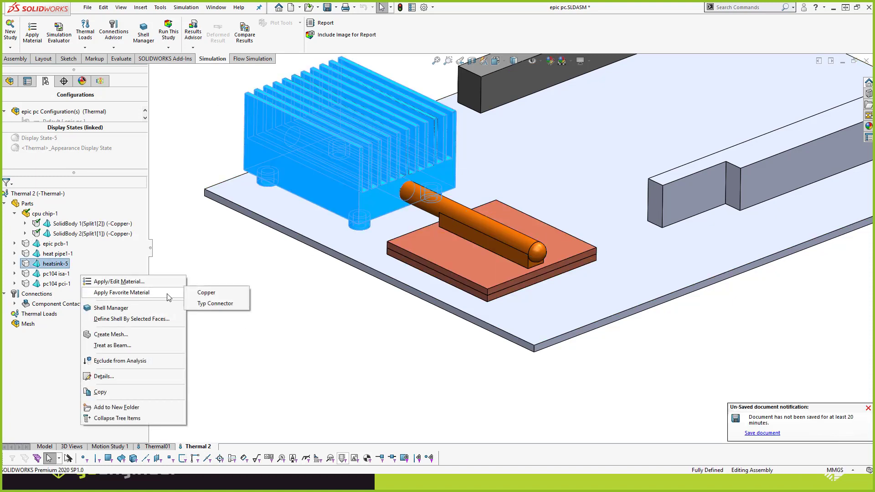
click(206, 294)
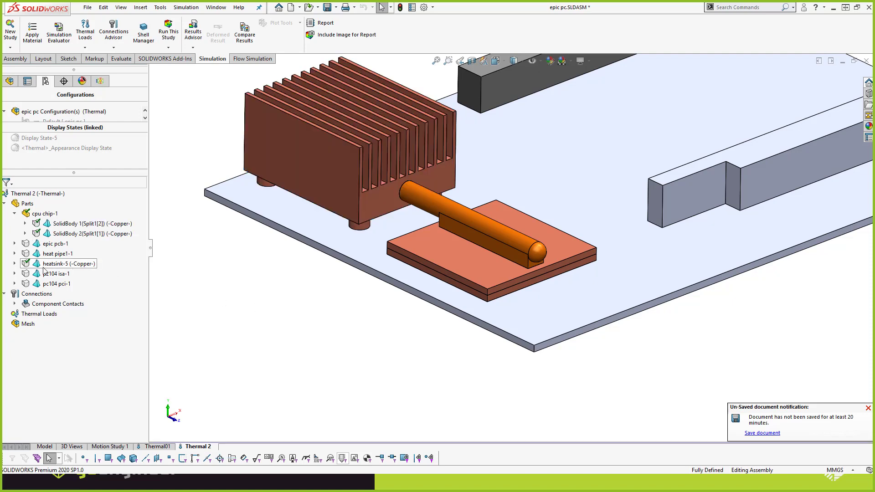
Open the material settings for the epic pcb part and expand the ThermalWebinar category of the Custom Materials library
click(53, 244)
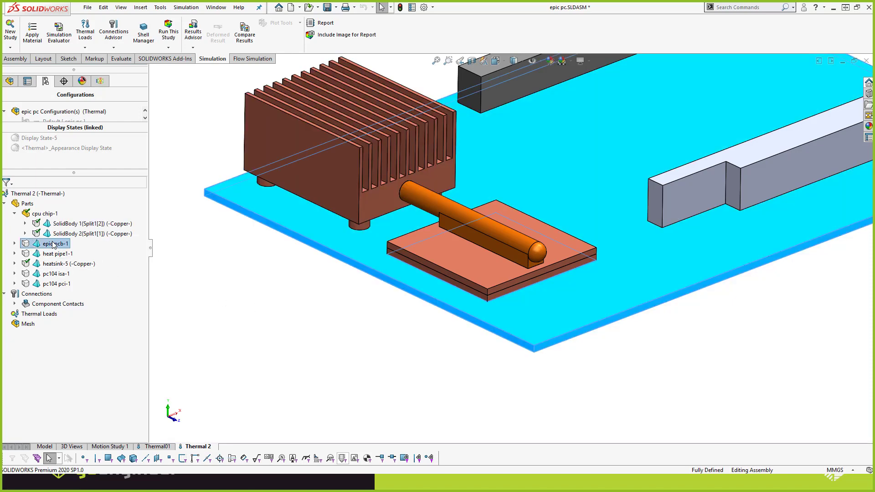
scroll(671, 225, up, 3)
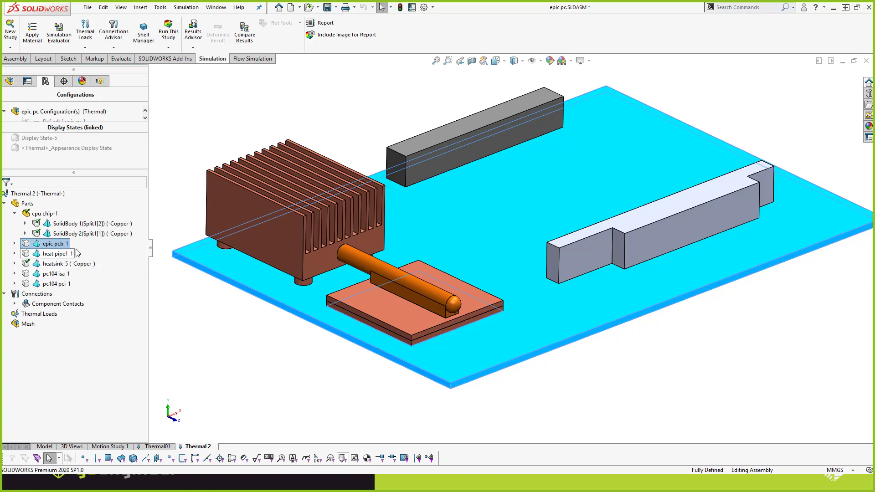
right_click(60, 243)
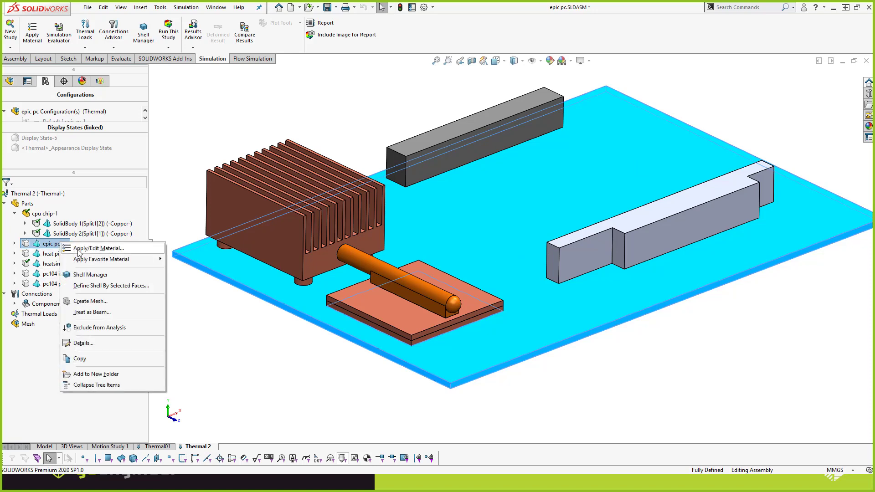
click(80, 249)
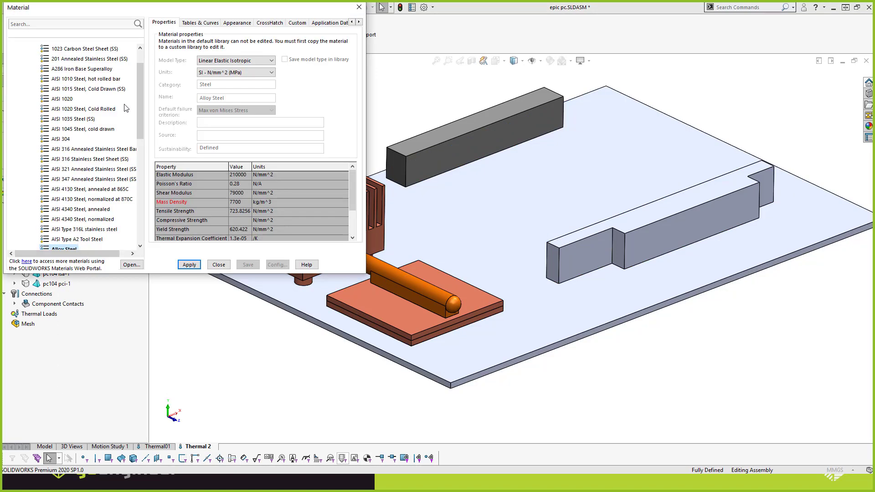
drag(140, 88, 140, 72)
click(24, 68)
click(13, 59)
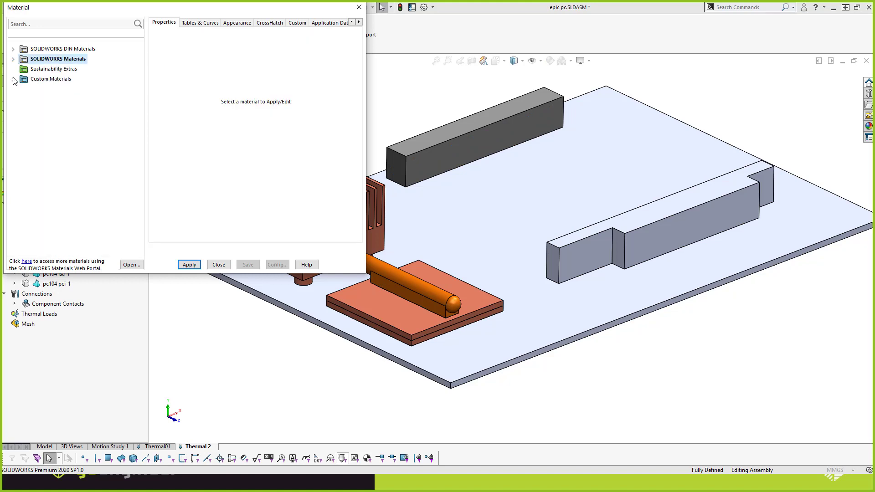
click(13, 79)
click(23, 109)
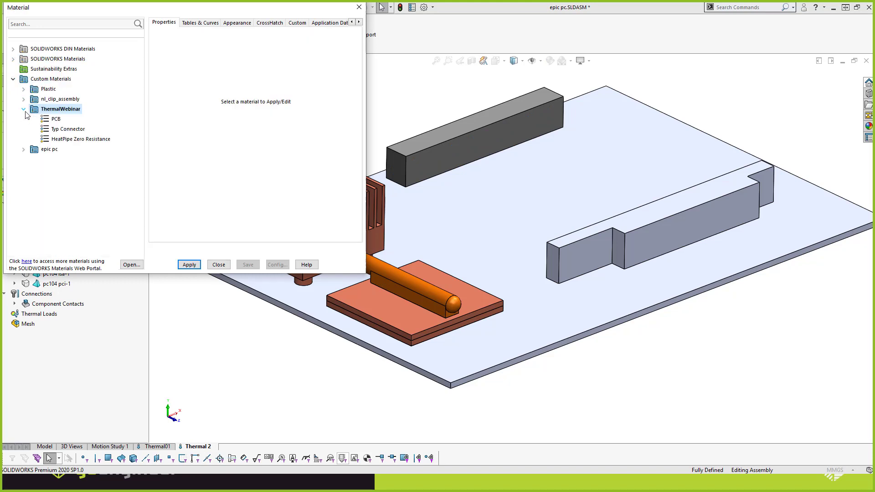
Choose the PCB material for the board, set its model type to Linear Elastic Orthotropic and review its directional thermal conductivities
click(52, 119)
click(234, 60)
click(220, 79)
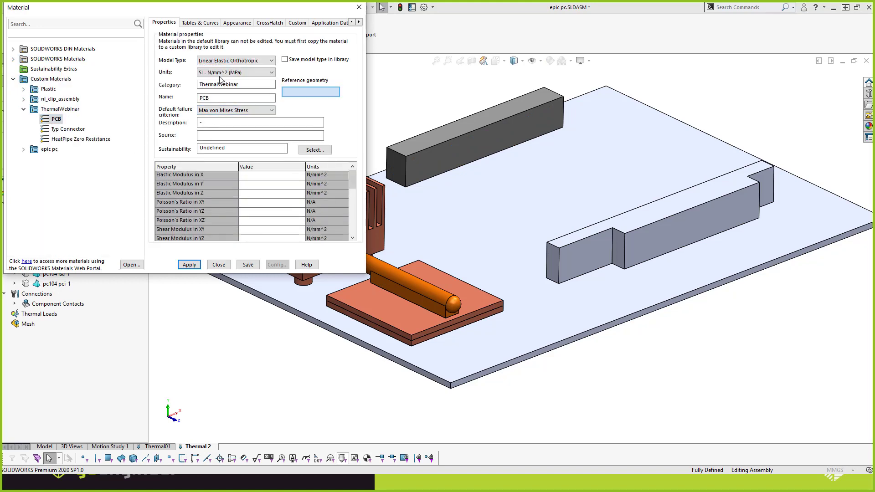
scroll(355, 201, down, 5)
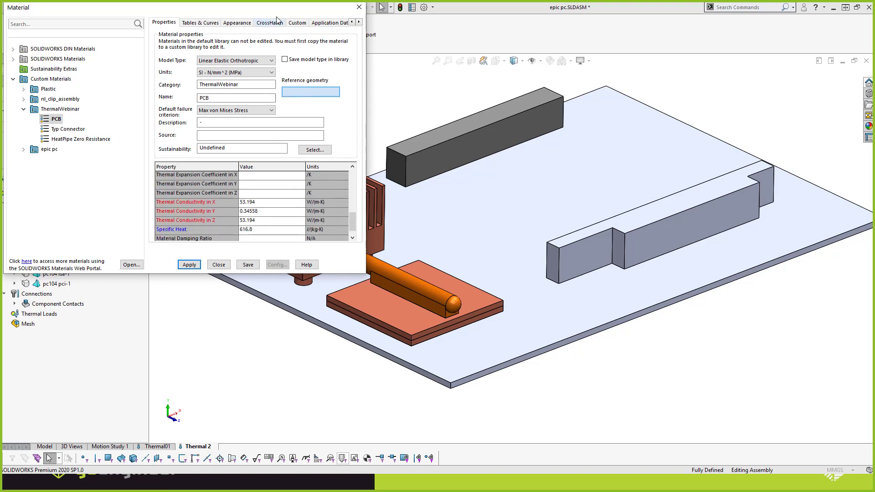
Use the assembly's Front Plane as the PCB material's reference geometry and apply the material to the board
drag(268, 12, 436, 125)
click(10, 82)
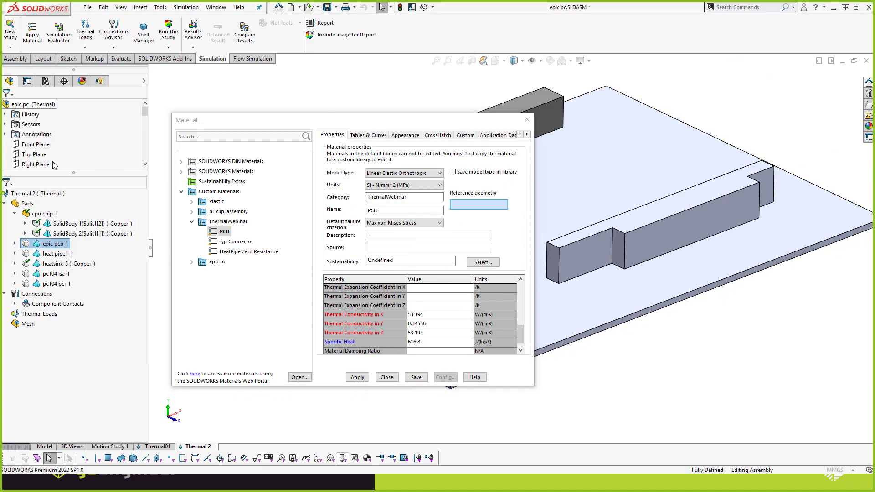
click(35, 144)
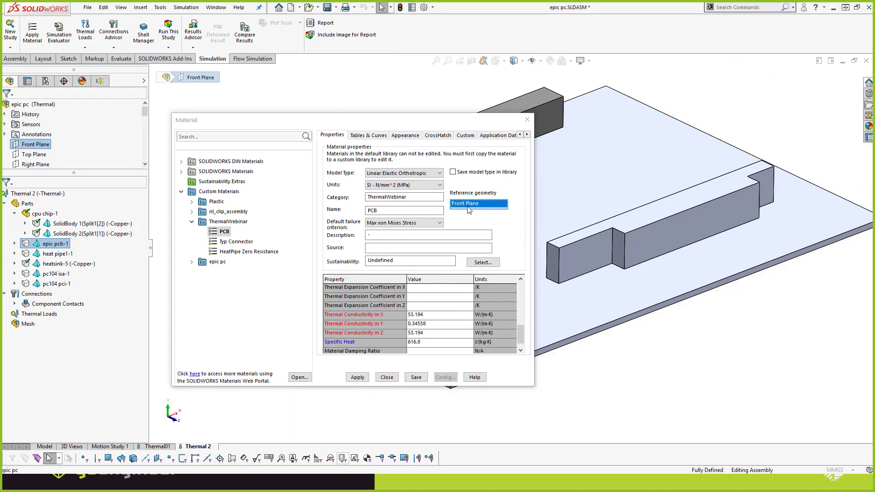
drag(379, 126, 313, 51)
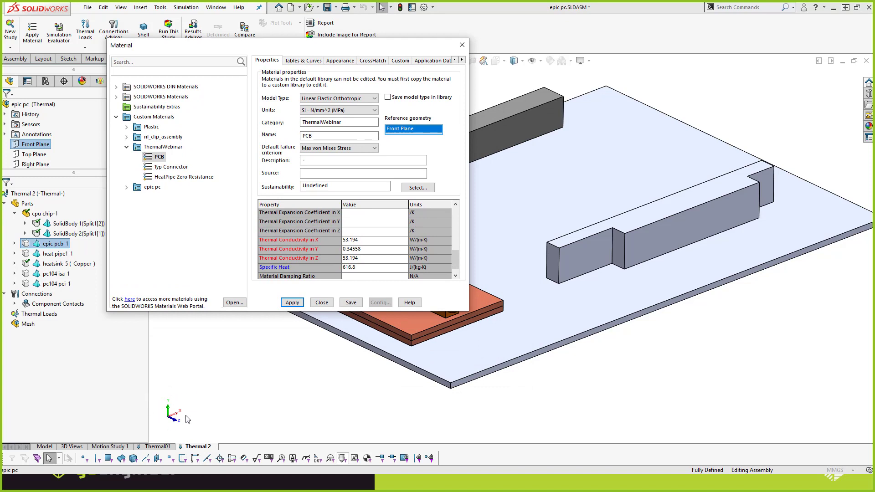
click(293, 303)
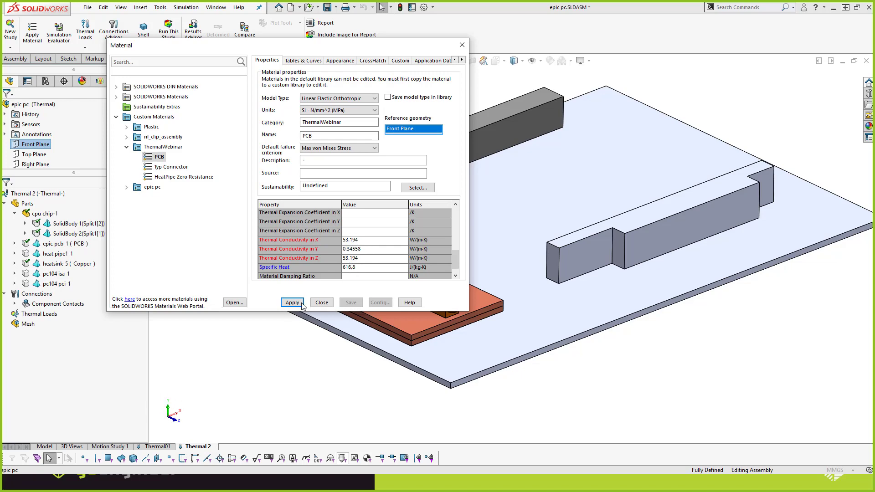
click(322, 303)
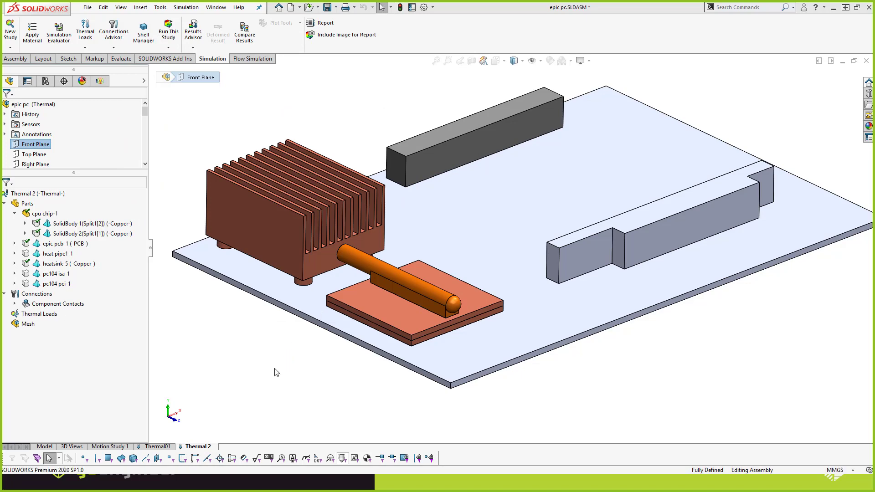
Apply the HeatPipe Zero Resistance material from the ThermalWebinar custom category to the heat pipe part
scroll(401, 242, down, 2)
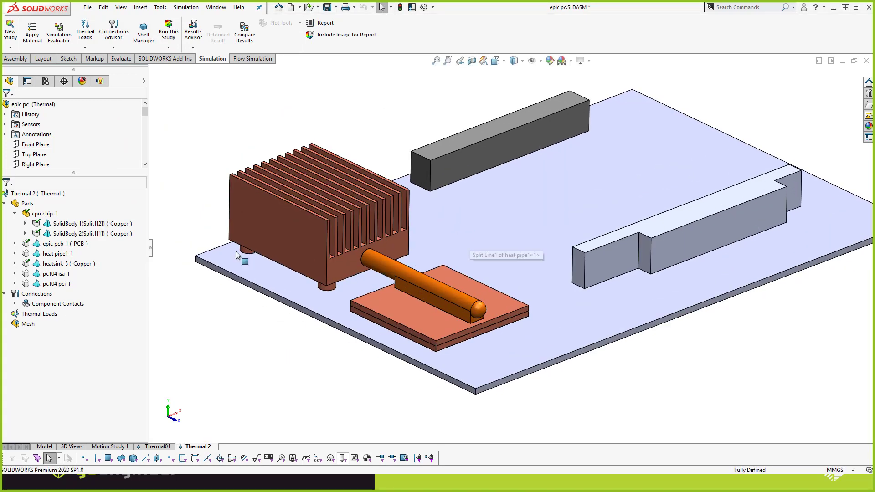
click(49, 244)
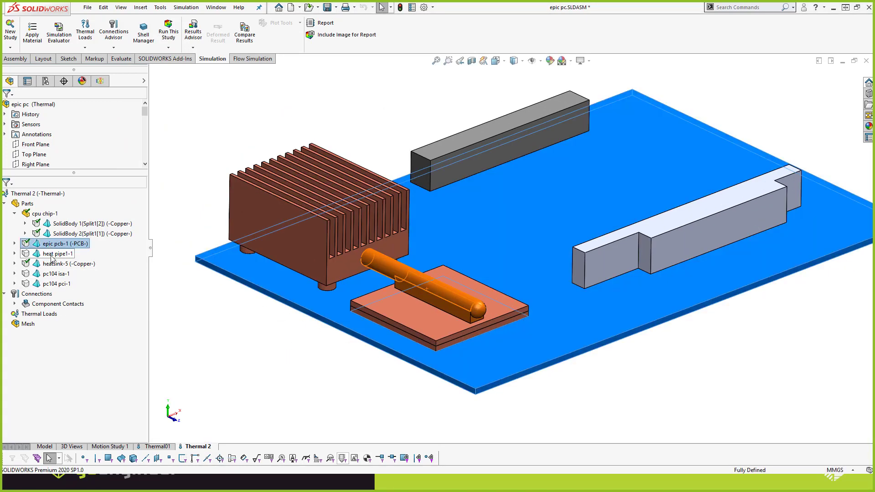
click(52, 255)
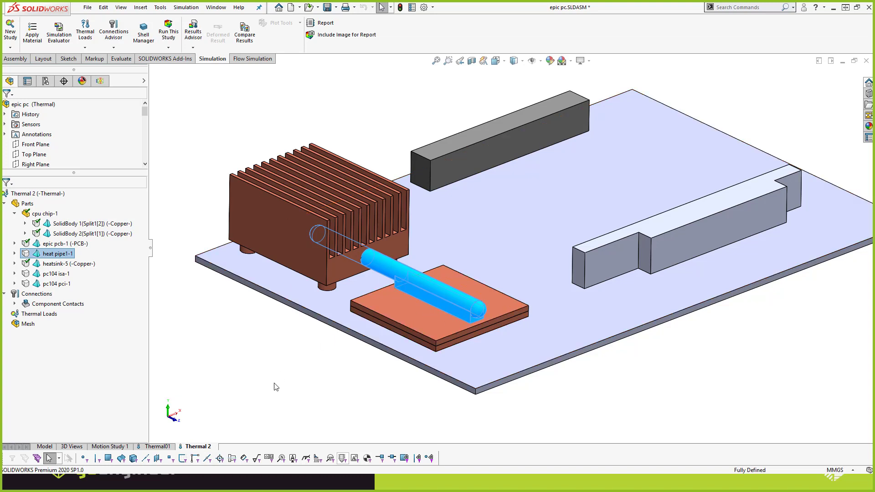
right_click(60, 257)
mouse_move(98, 272)
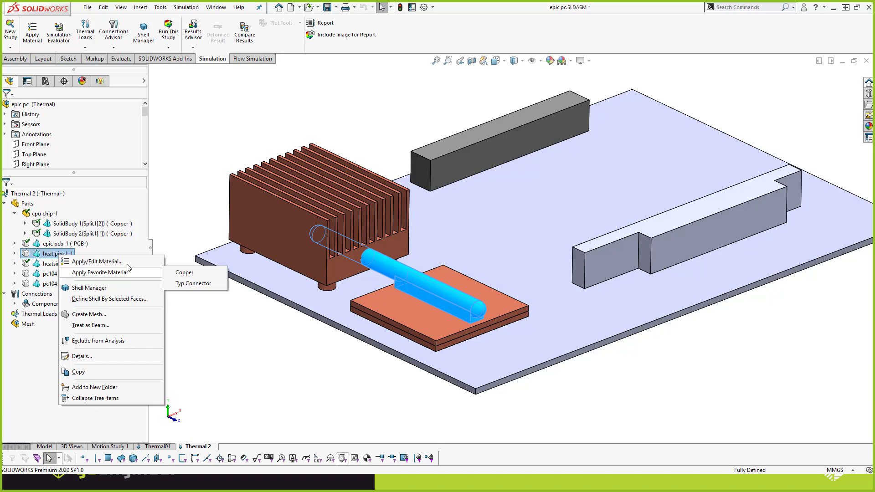
click(123, 262)
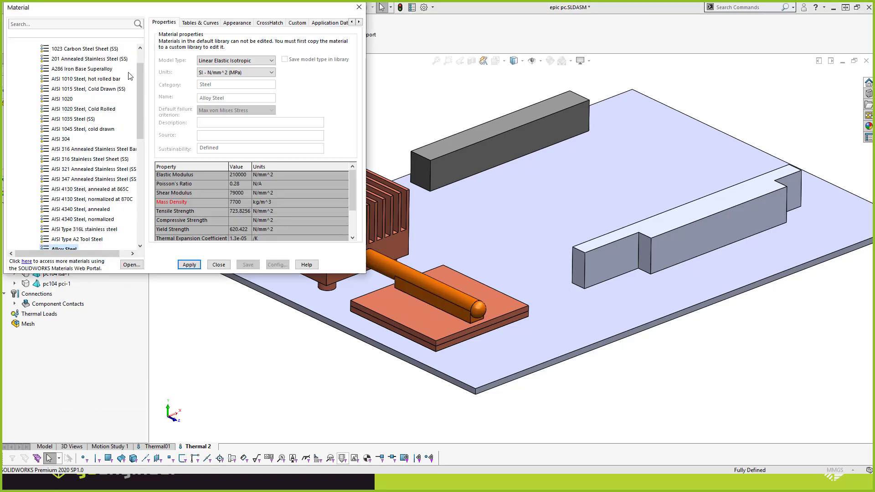
scroll(137, 58, up, 1)
click(13, 59)
click(13, 79)
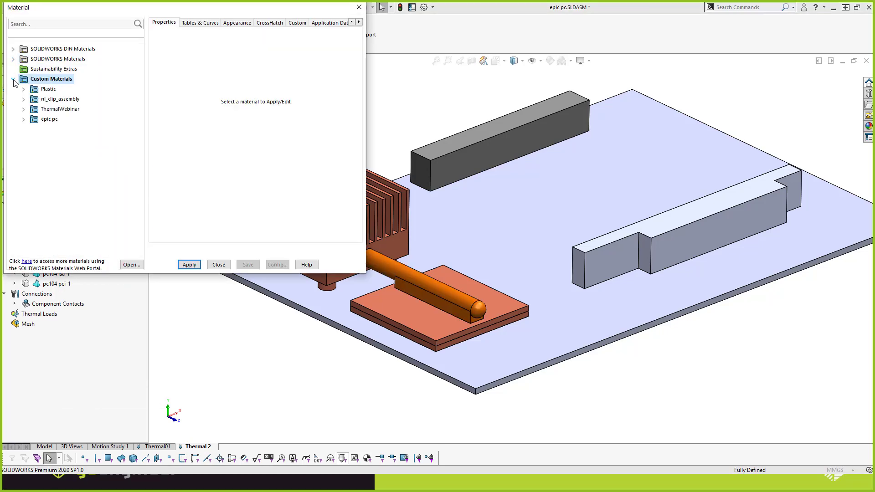
click(25, 109)
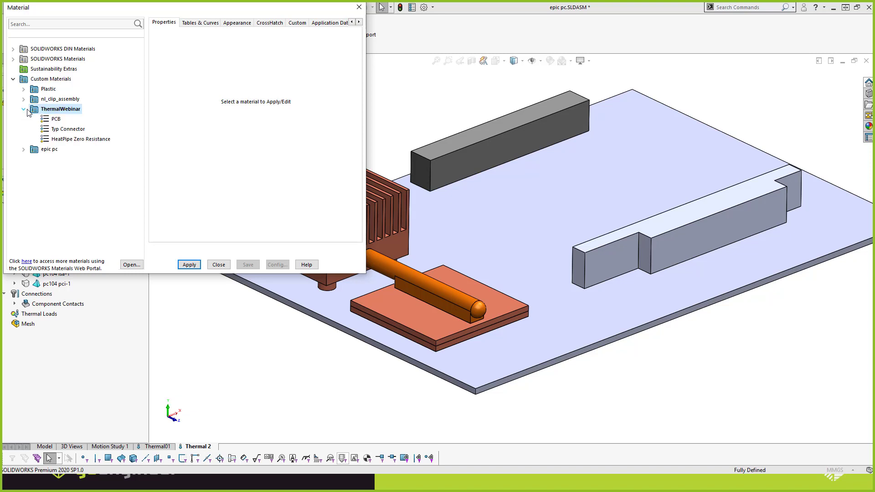
click(63, 139)
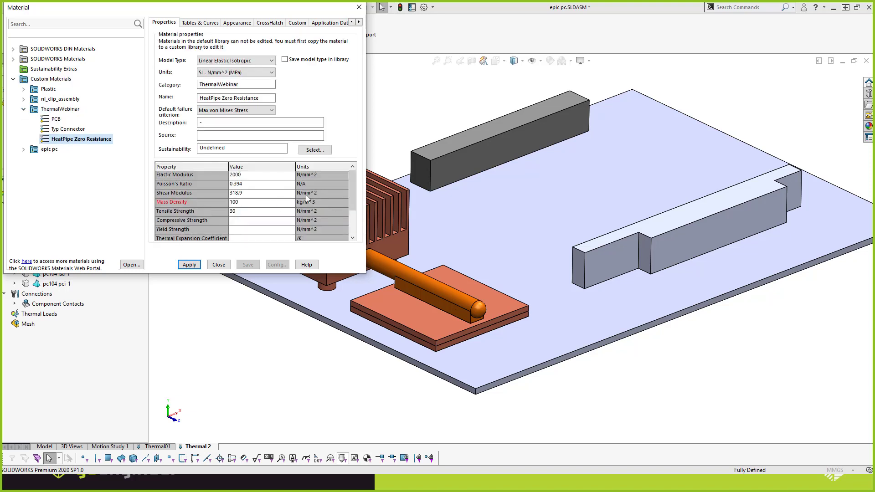
click(198, 267)
click(218, 265)
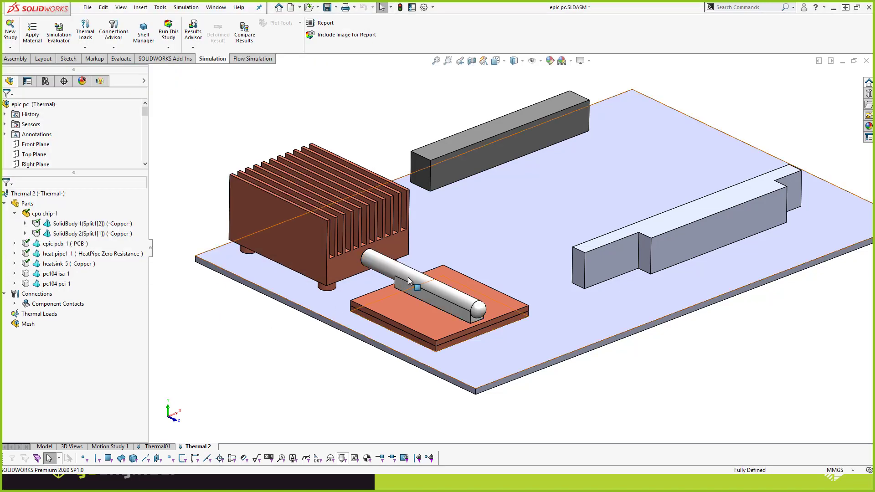
scroll(425, 268, down, 3)
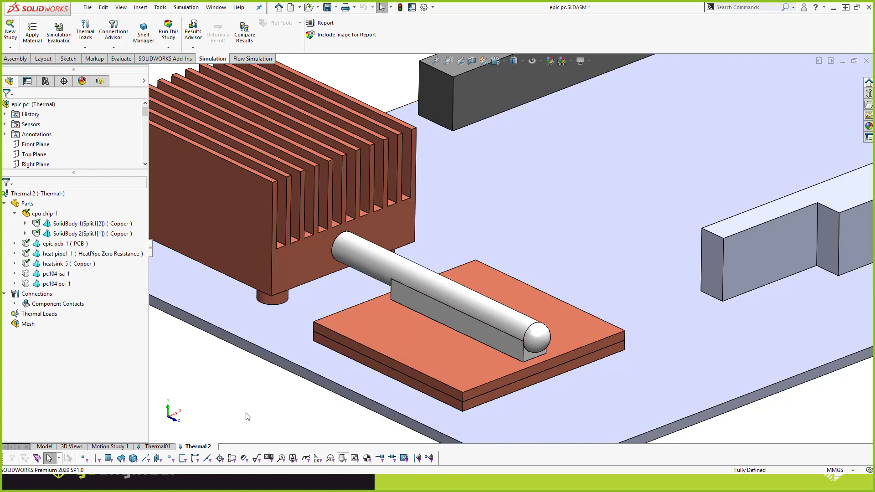
scroll(522, 262, up, 5)
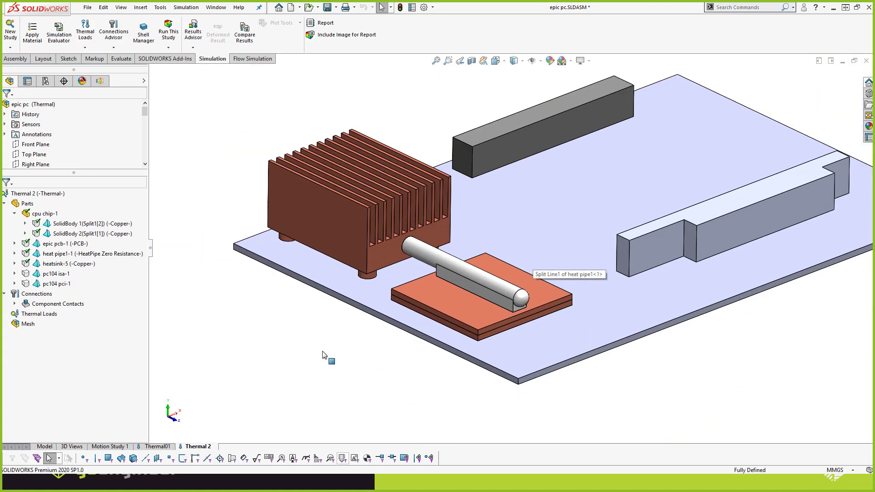
Apply the favorite material Typ Connector to both the pc104 isa and pc104 pci parts
click(51, 273)
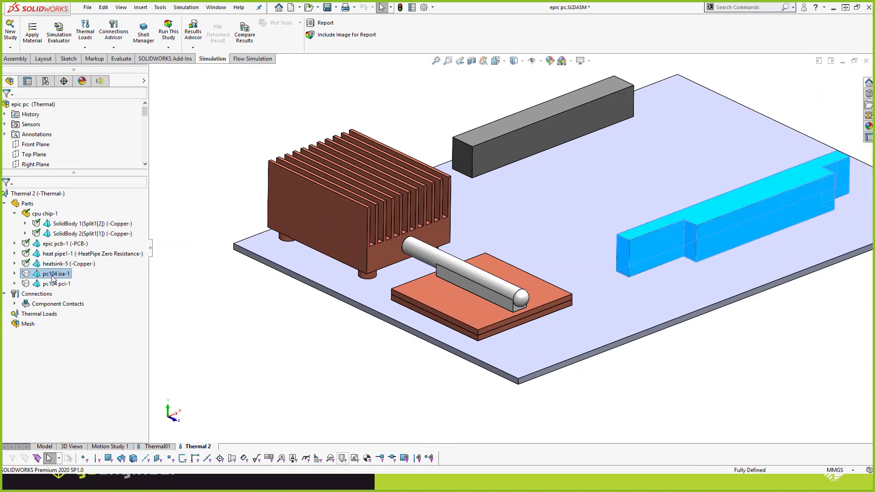
ctrl+click(51, 284)
right_click(50, 288)
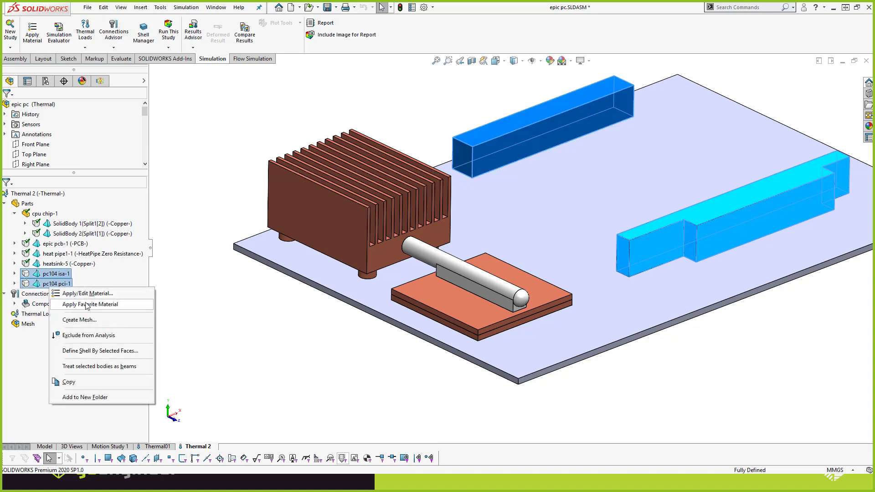
mouse_move(124, 304)
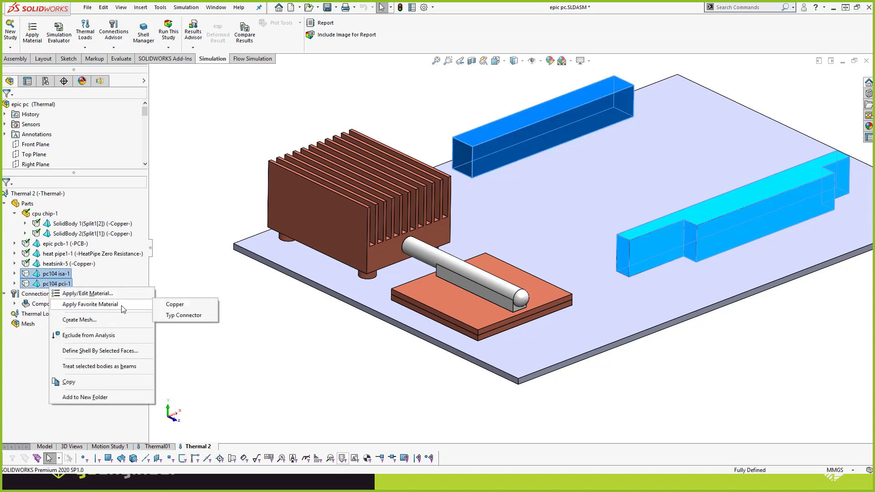
click(178, 316)
click(231, 346)
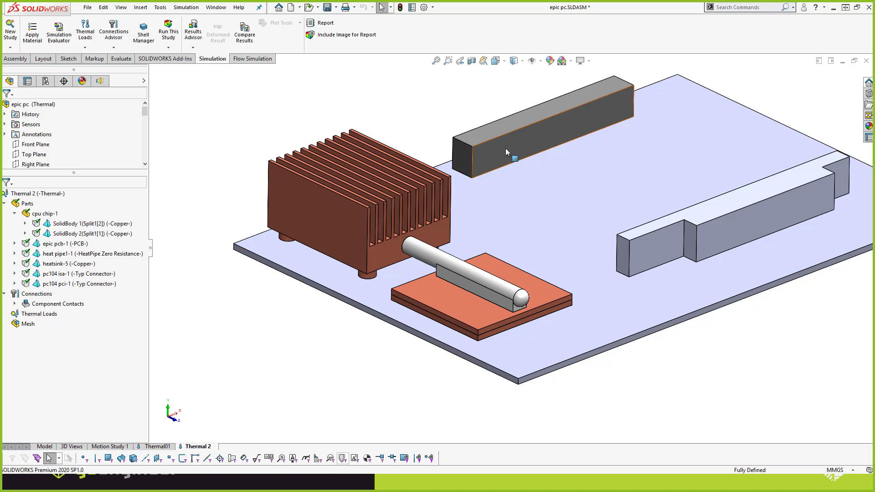
click(506, 149)
click(673, 232)
click(235, 356)
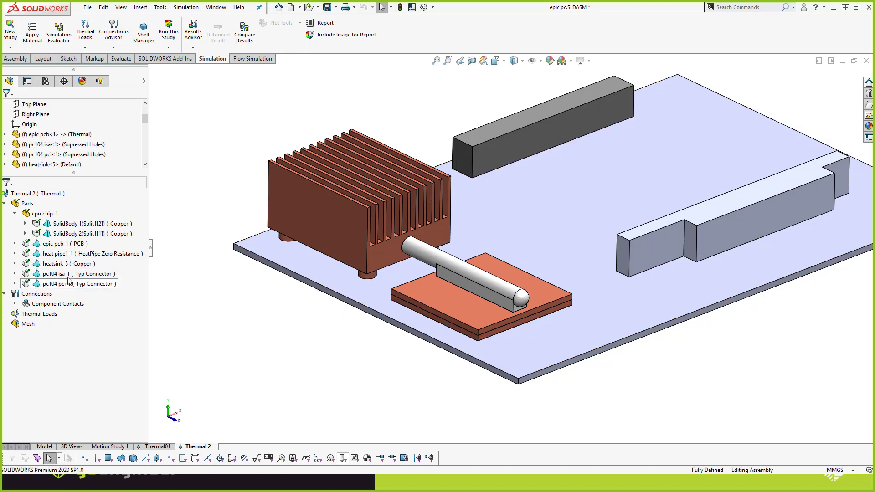
Collapse the study's Parts folder and apply a 12 W per-item heat power load to the lower body of the cpu chip
click(15, 213)
click(6, 204)
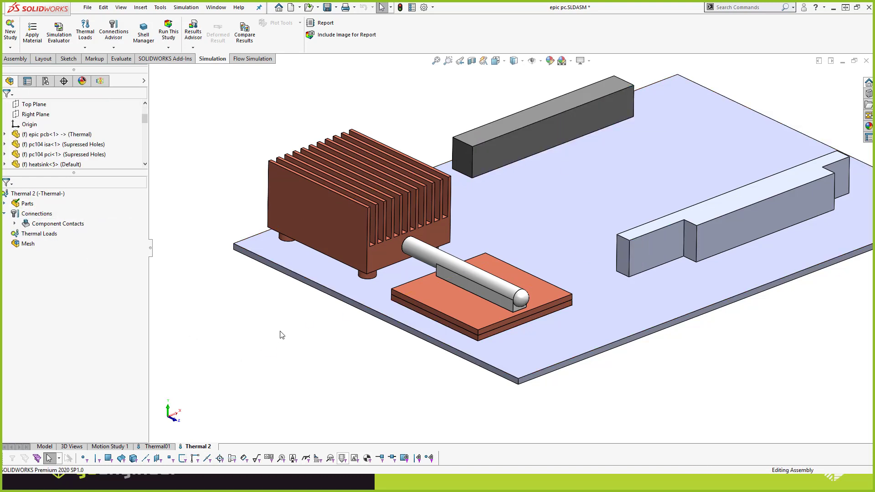
scroll(597, 217, up, 3)
scroll(472, 269, down, 5)
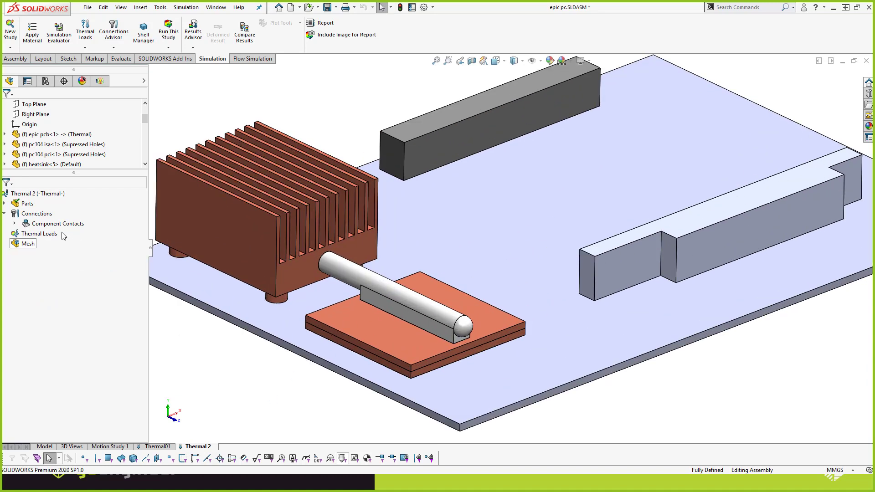
right_click(27, 235)
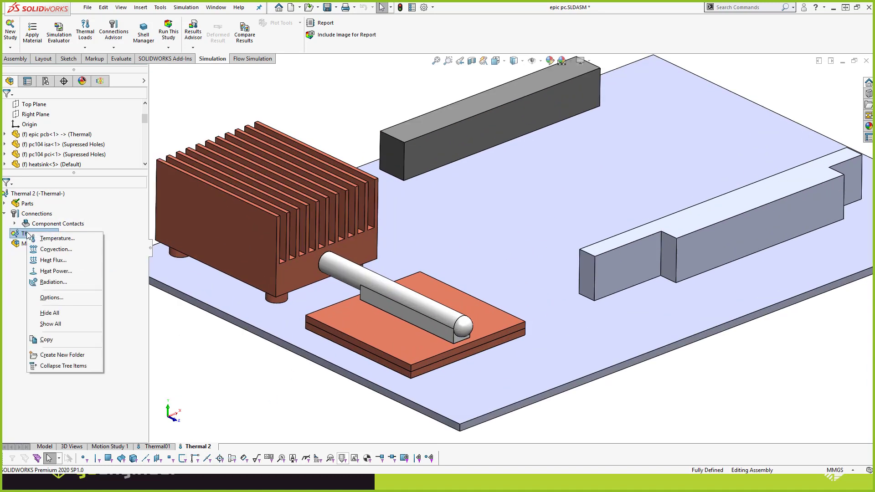
click(54, 271)
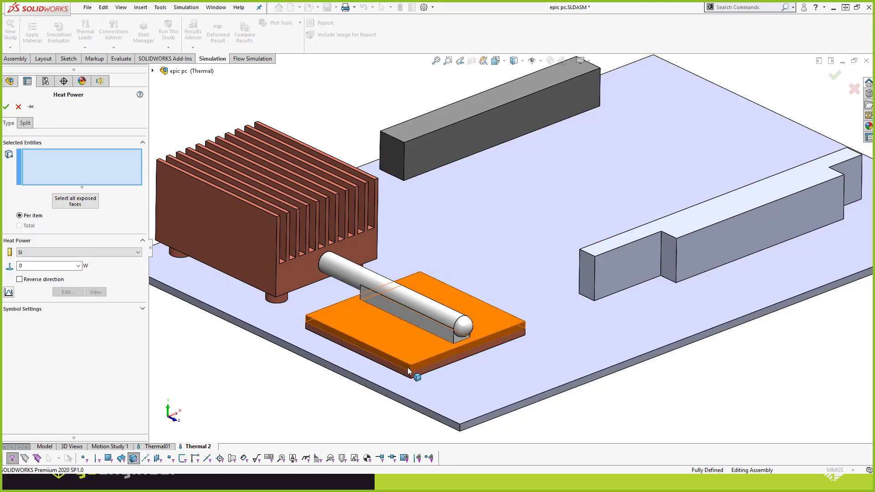
click(390, 368)
scroll(401, 367, down, 5)
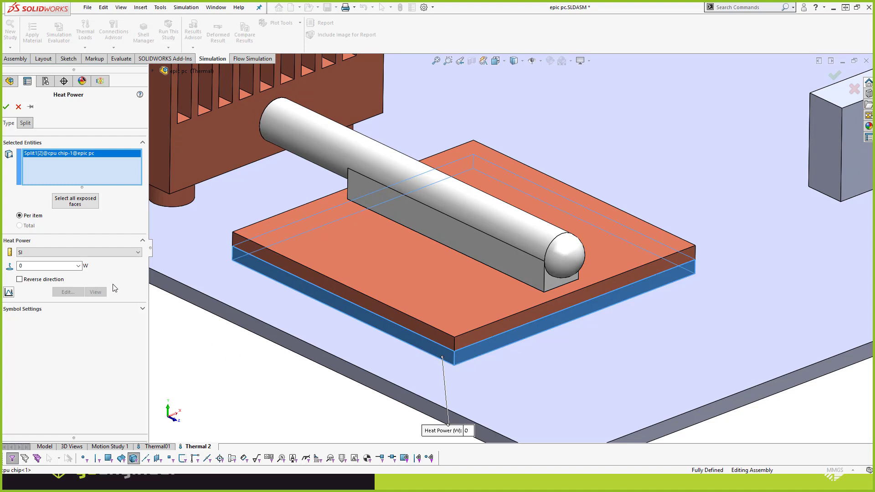
text(12)
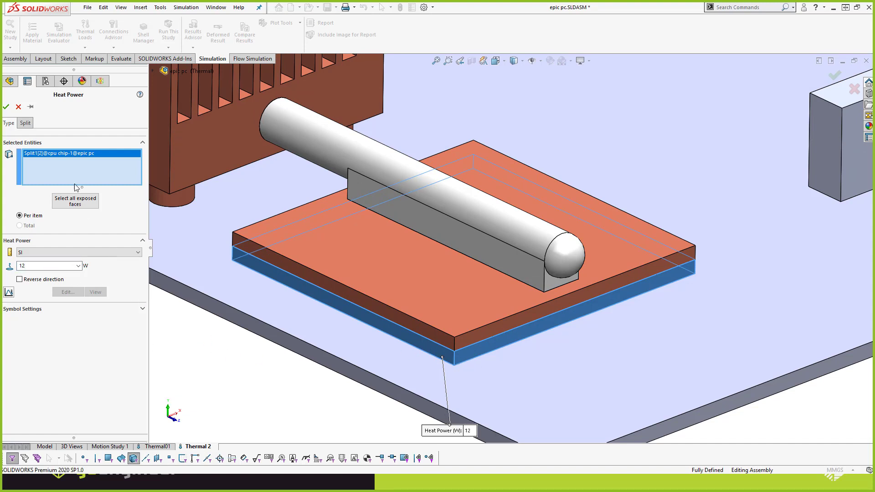
click(6, 106)
Examine the boundary between the two stacked bodies of the cpu chip up close
scroll(465, 319, up, 5)
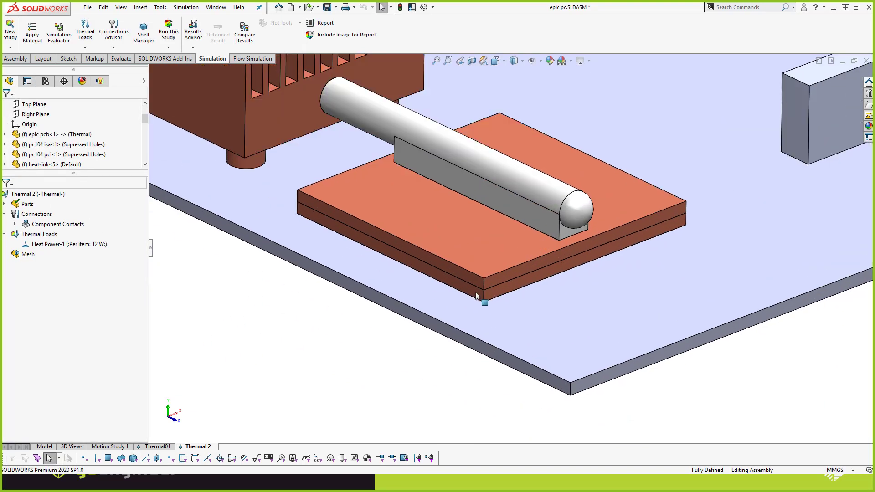
scroll(467, 280, up, 1)
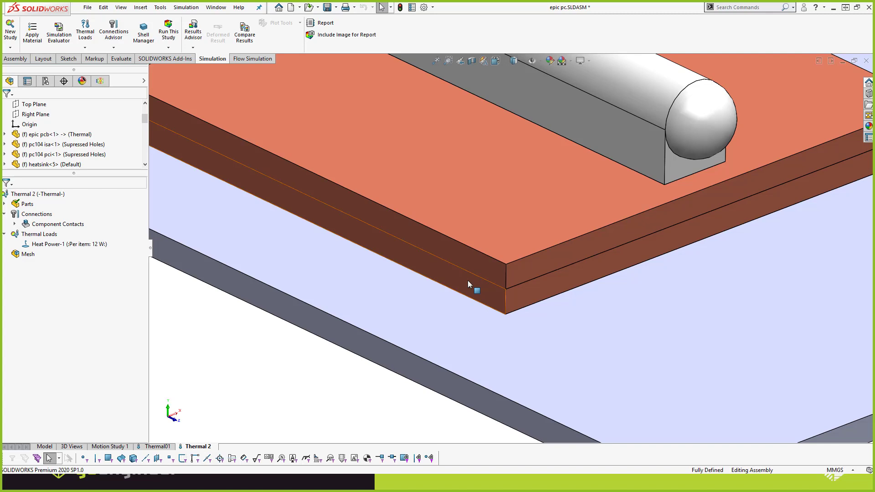
scroll(521, 169, down, 3)
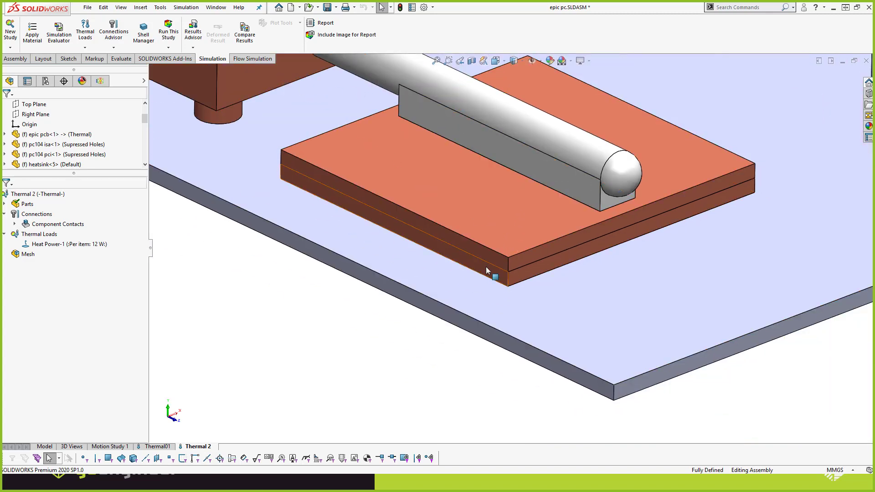
scroll(505, 253, down, 2)
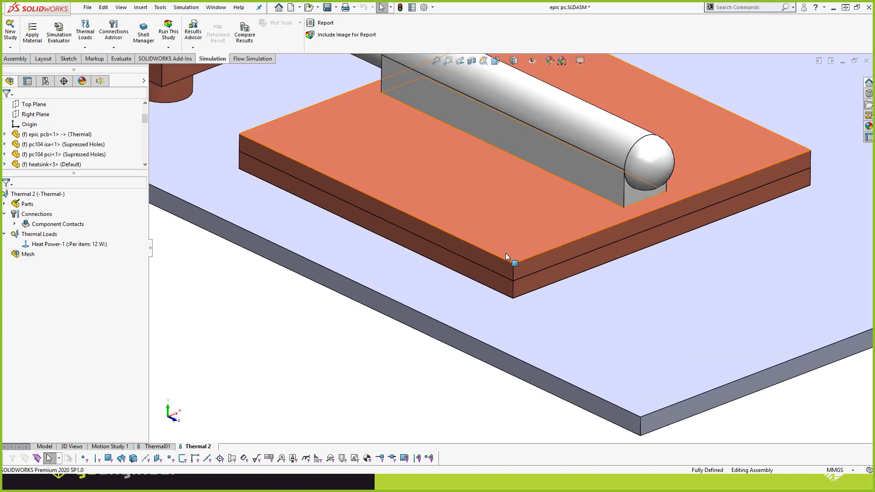
scroll(505, 253, down, 1)
scroll(516, 181, down, 2)
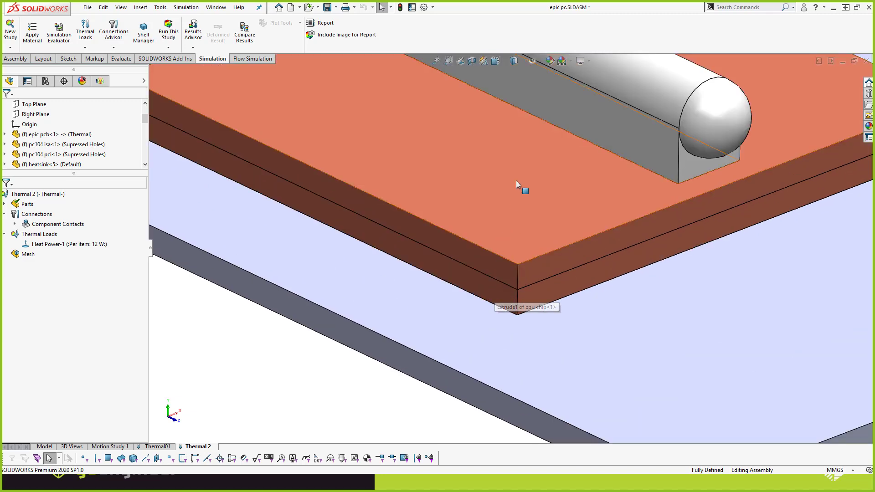
scroll(447, 112, up, 1)
scroll(515, 246, up, 4)
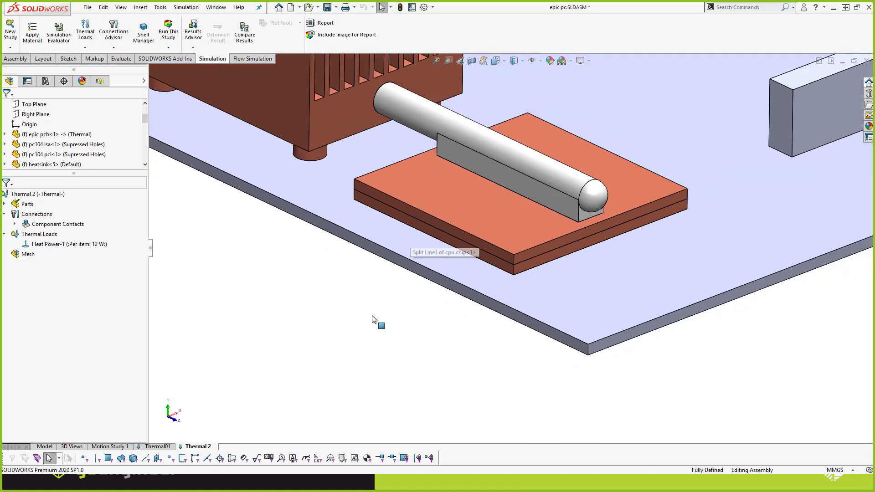
scroll(64, 148, up, 3)
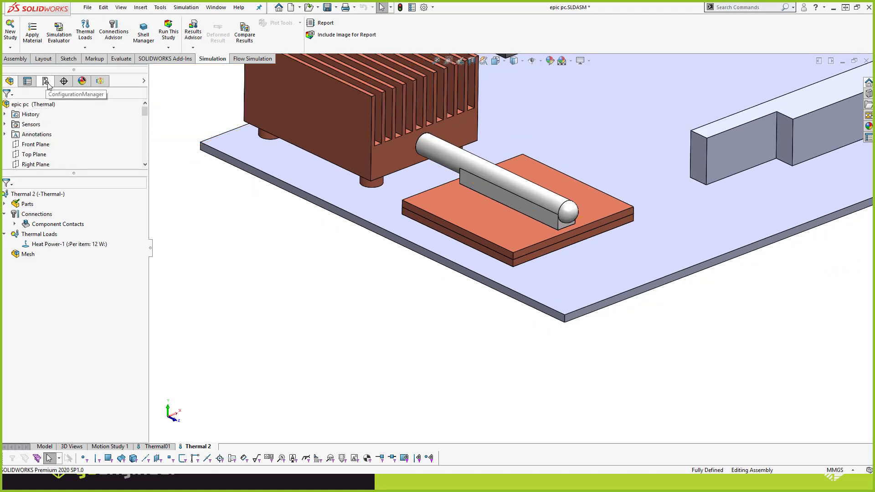
Explode the epic pc assembly to separate the heatsink, heat pipe, chip and board
click(20, 105)
right_click(32, 104)
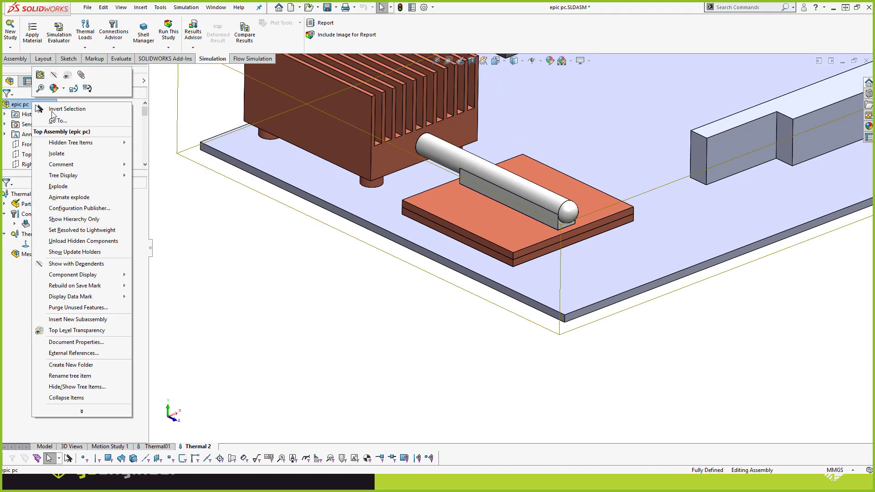
click(68, 188)
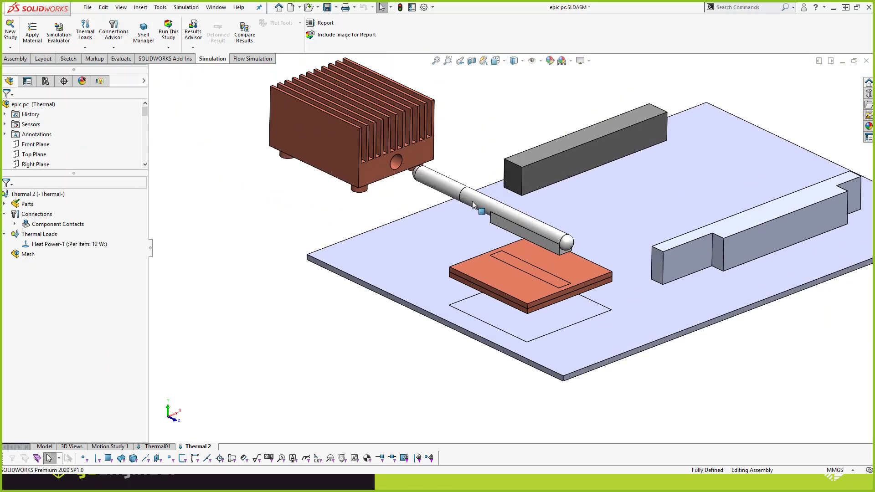
scroll(477, 231, up, 3)
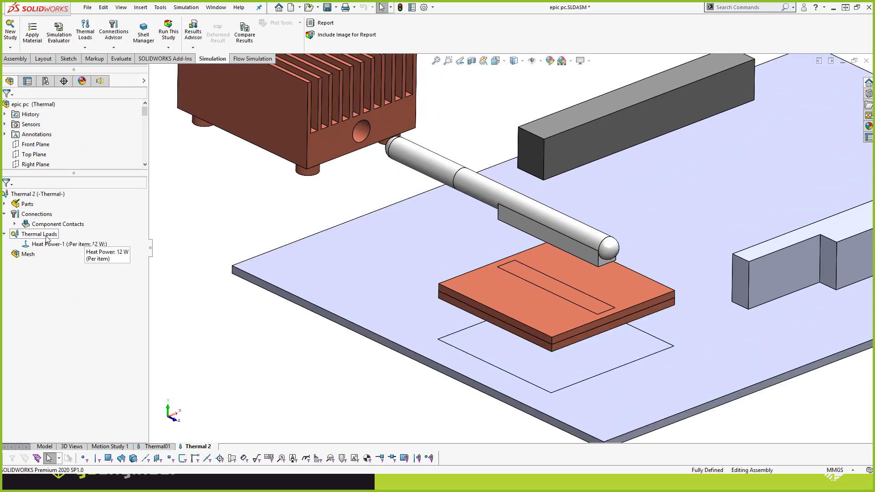
Start a manual Thermal Resistance contact set and use a hidden interface face between the two cpu chip bodies as the first face set
right_click(29, 213)
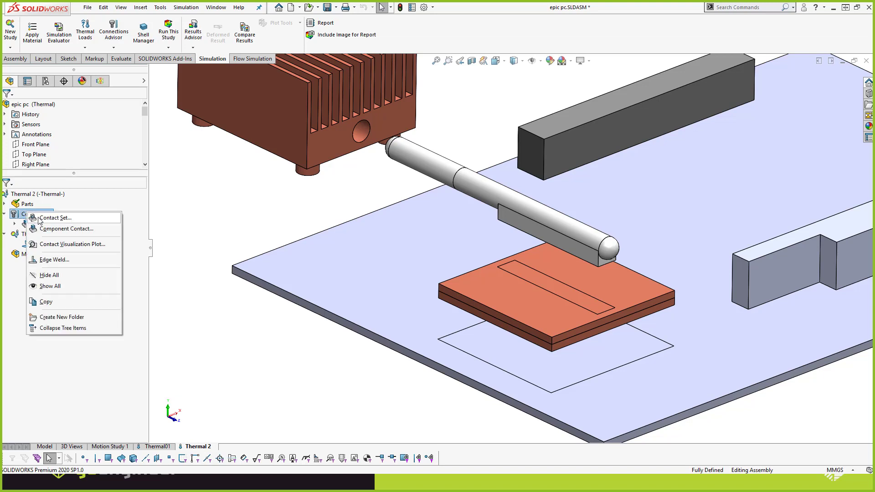
click(51, 218)
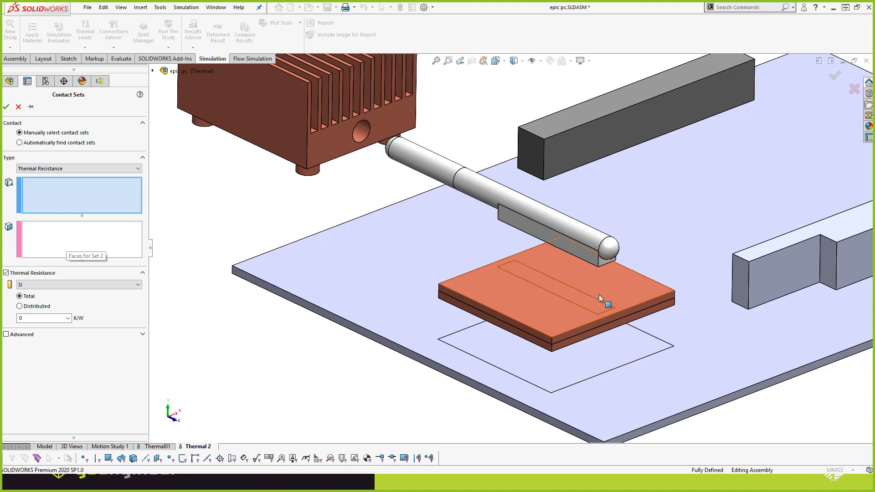
scroll(599, 294, down, 8)
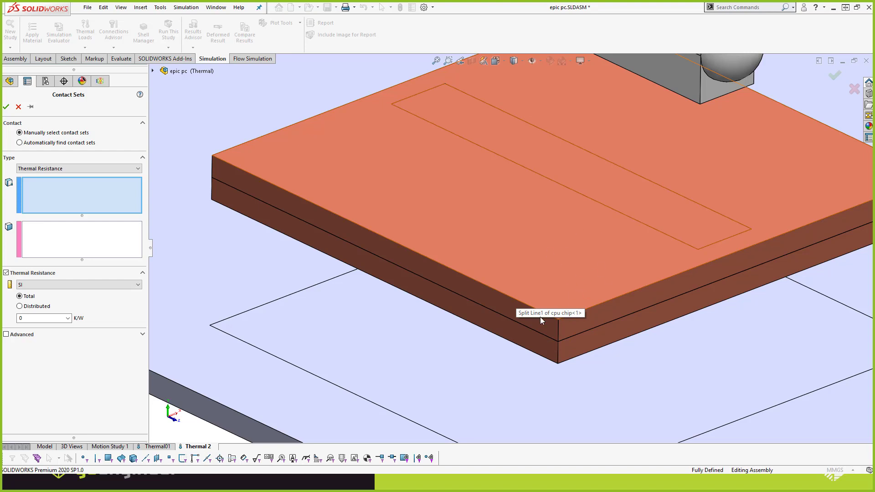
right_click(439, 276)
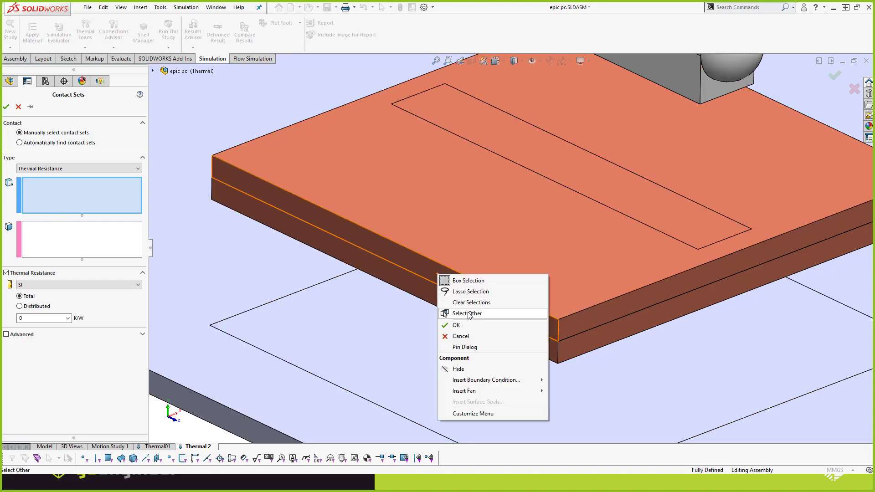
click(468, 314)
click(456, 284)
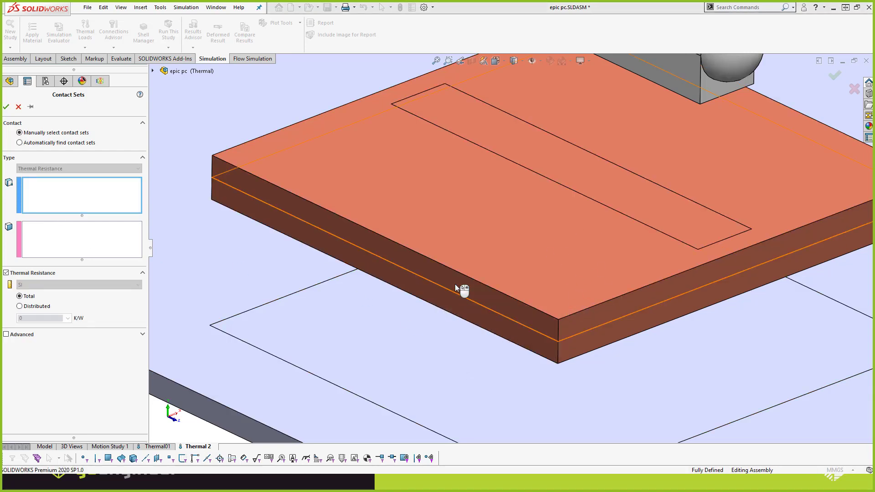
Use the mating hidden cpu chip face as the second face set and set the total thermal resistance to 0.28 K/W
click(117, 240)
middle_drag(424, 269, 475, 293)
right_click(478, 293)
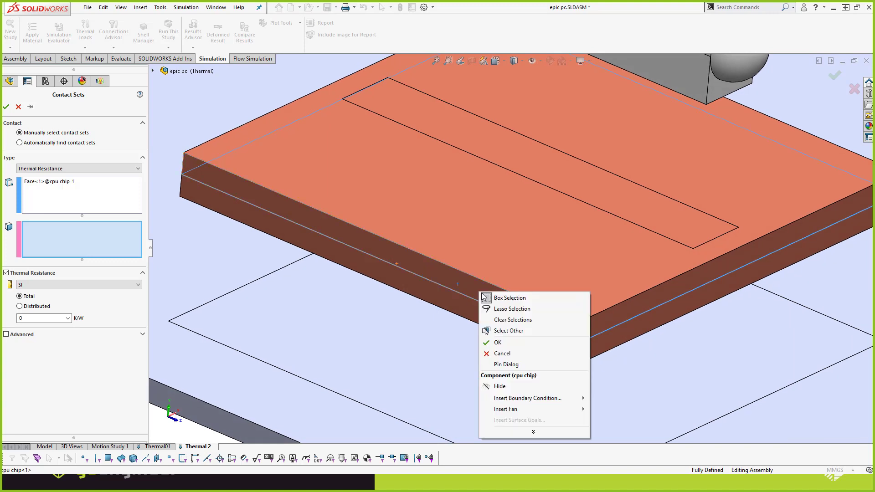
click(498, 331)
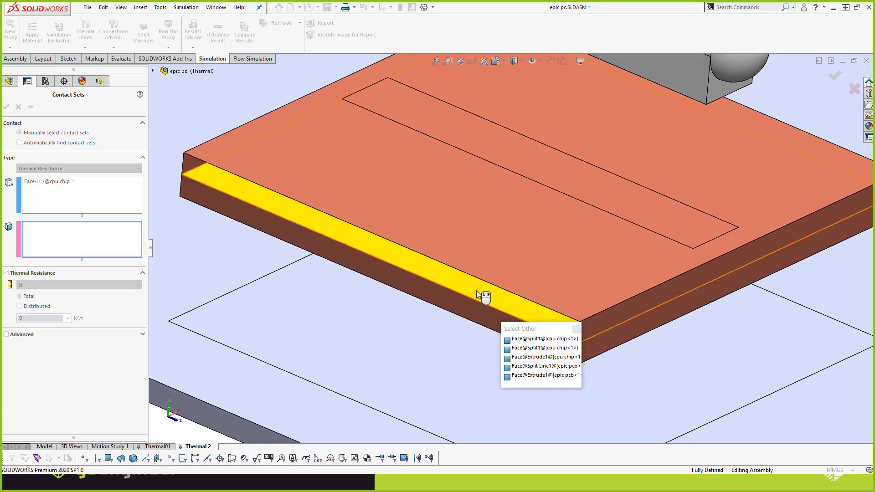
click(477, 291)
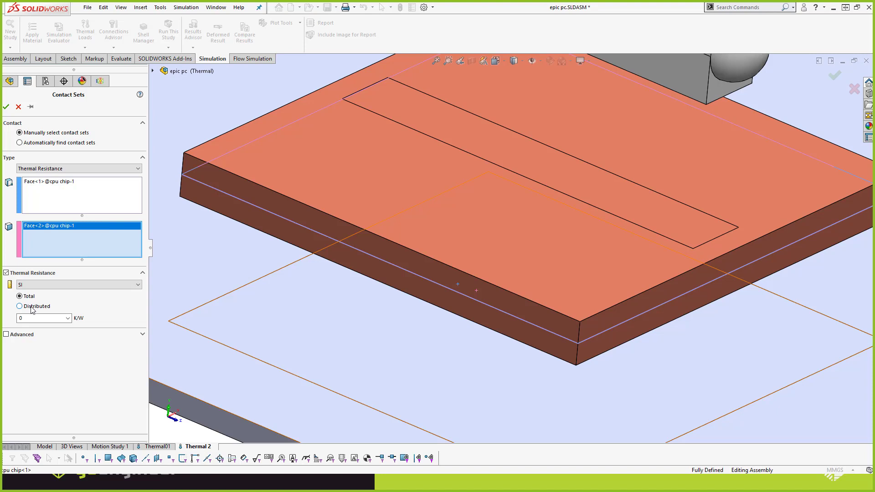
click(37, 319)
scroll(661, 205, up, 5)
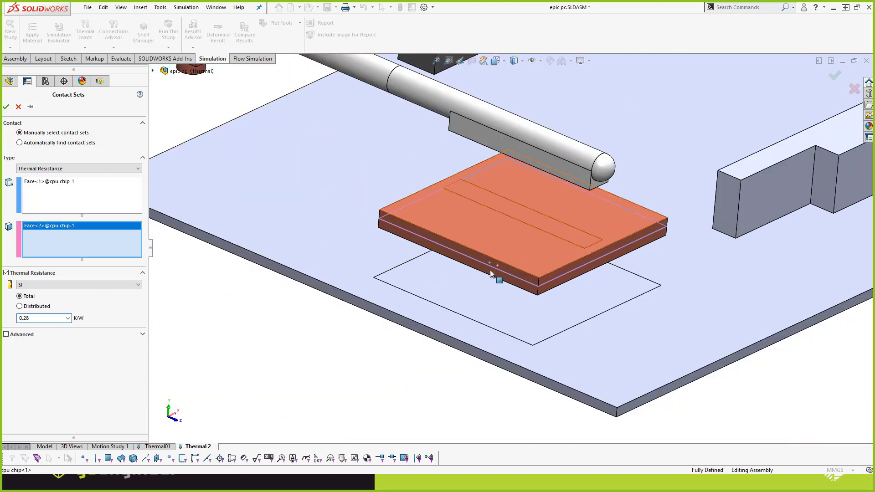
click(6, 107)
Accept the chip contact set and check the split strip face on top of the cpu chip
scroll(524, 228, down, 2)
scroll(522, 233, down, 2)
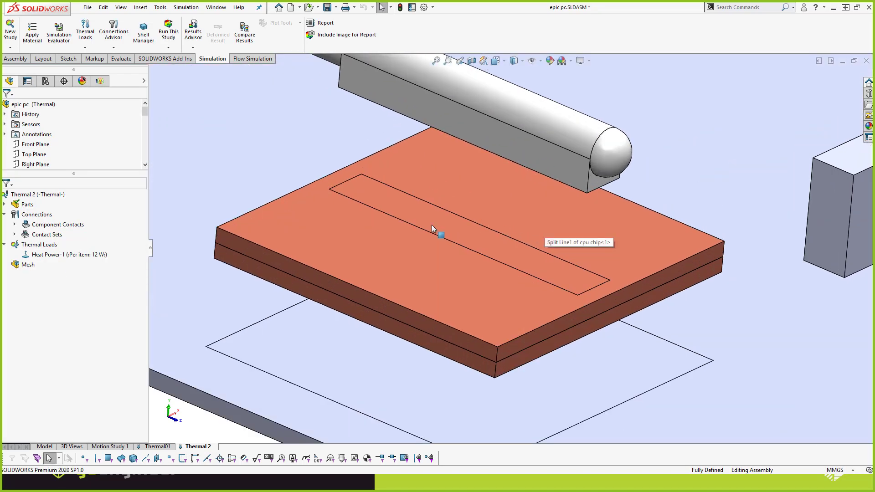
click(428, 222)
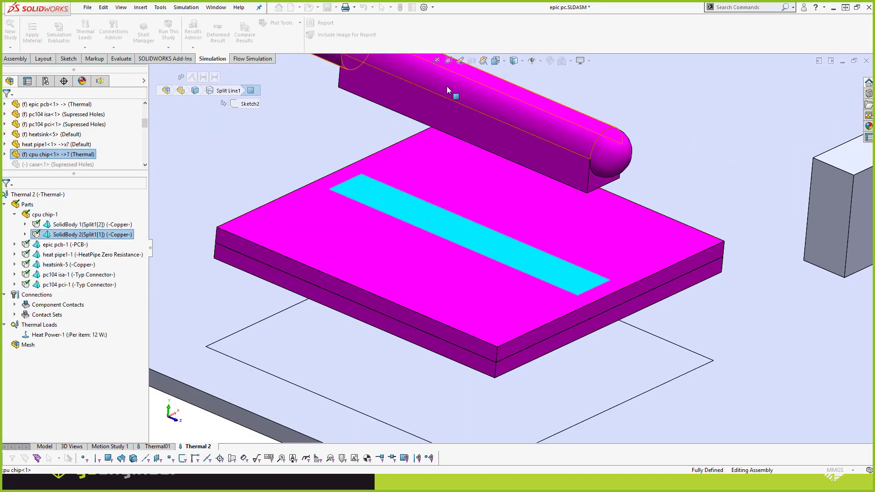
scroll(446, 86, up, 2)
click(309, 380)
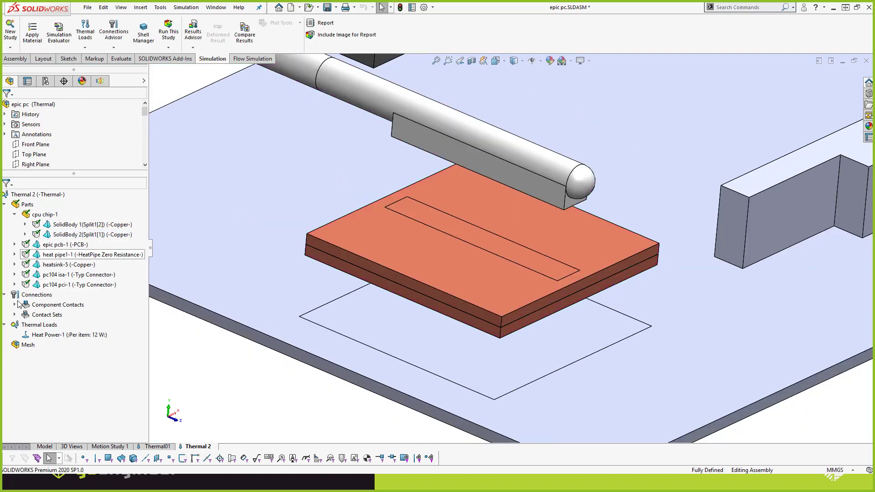
Start another manual Thermal Resistance contact set with the underside face of the heat pipe's block as the first face set
right_click(29, 297)
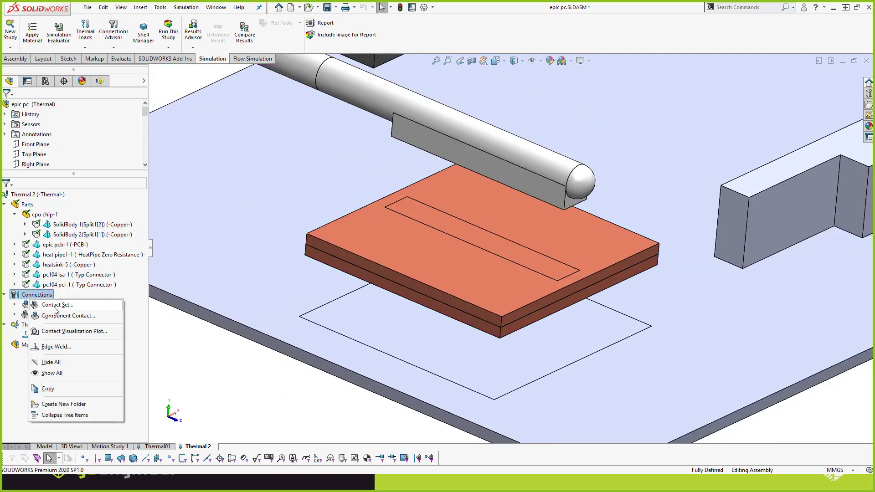
click(50, 305)
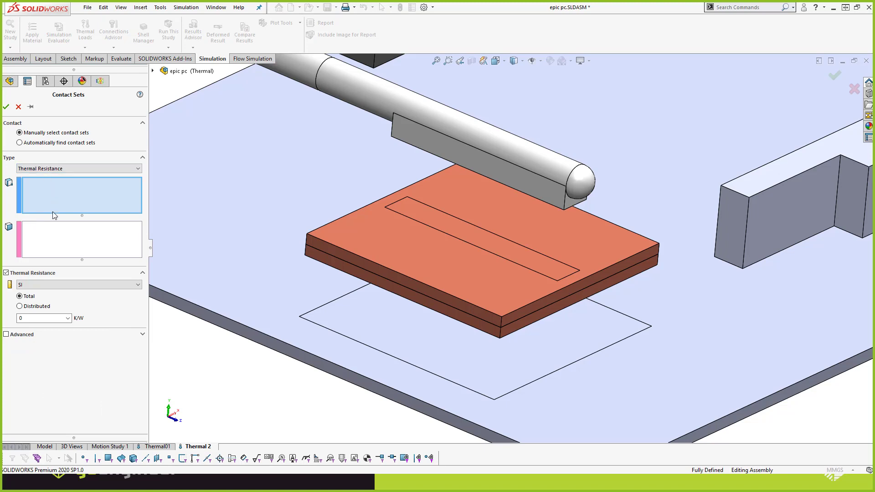
middle_drag(486, 234, 473, 123)
scroll(456, 115, down, 2)
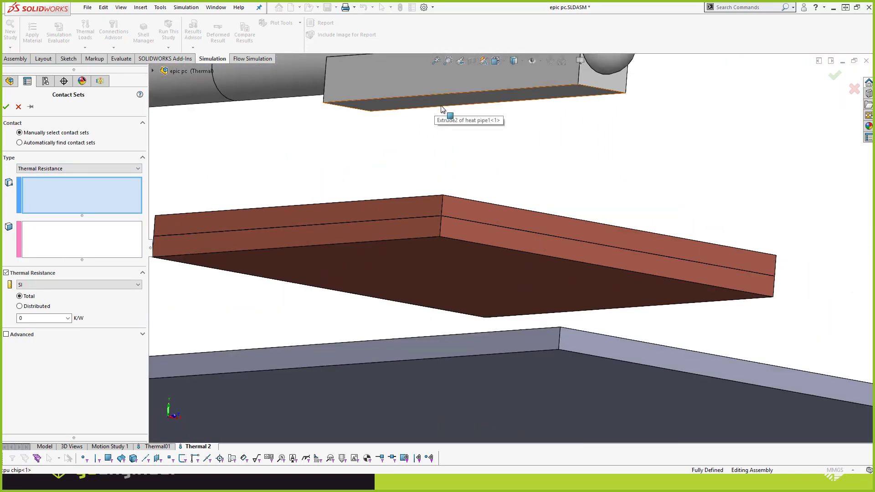
click(442, 110)
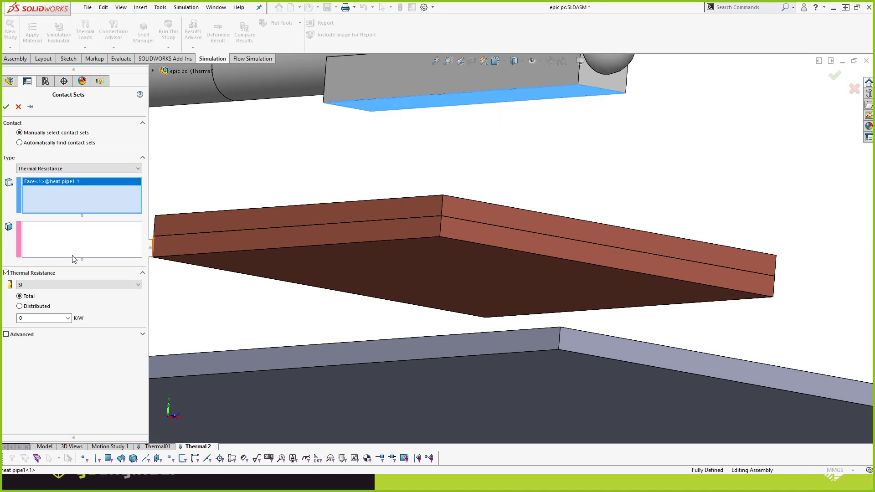
Use the split strip on the cpu chip as the second face set, with a distributed thermal resistance of 0.000742 (K.m^2)/W
middle_drag(445, 111, 417, 150)
click(430, 121)
scroll(430, 120, up, 3)
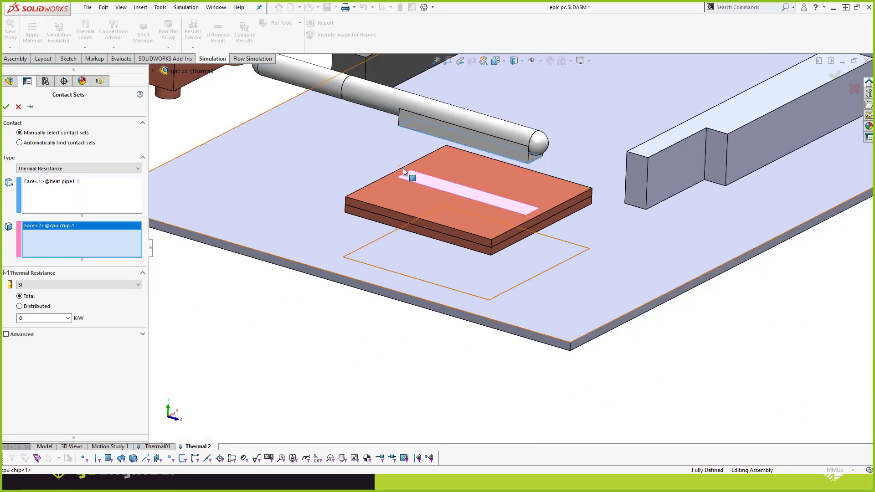
scroll(410, 215, down, 1)
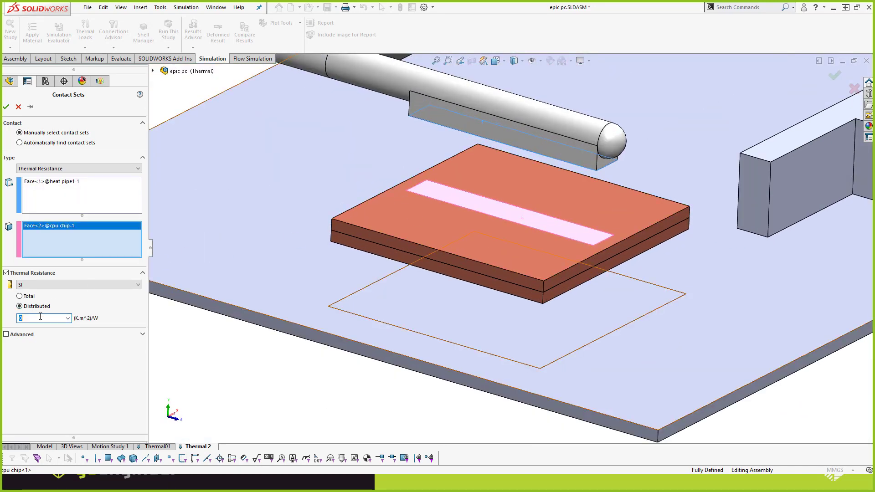
text(000742)
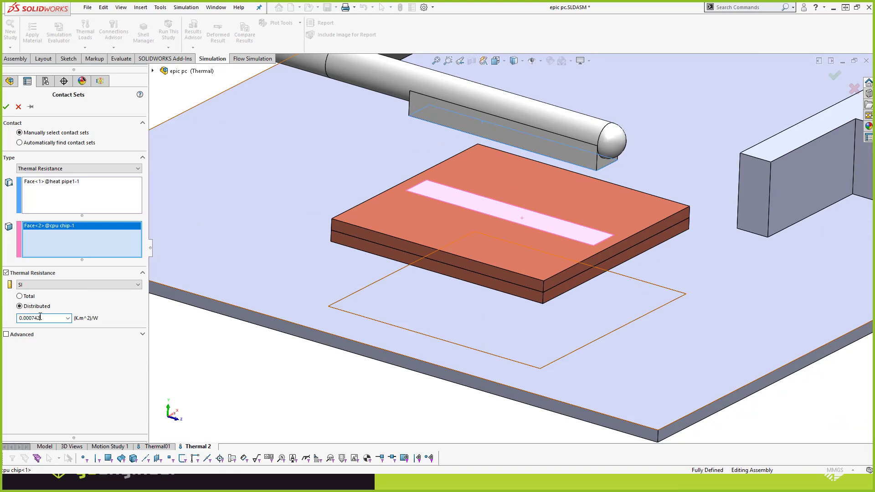
click(7, 108)
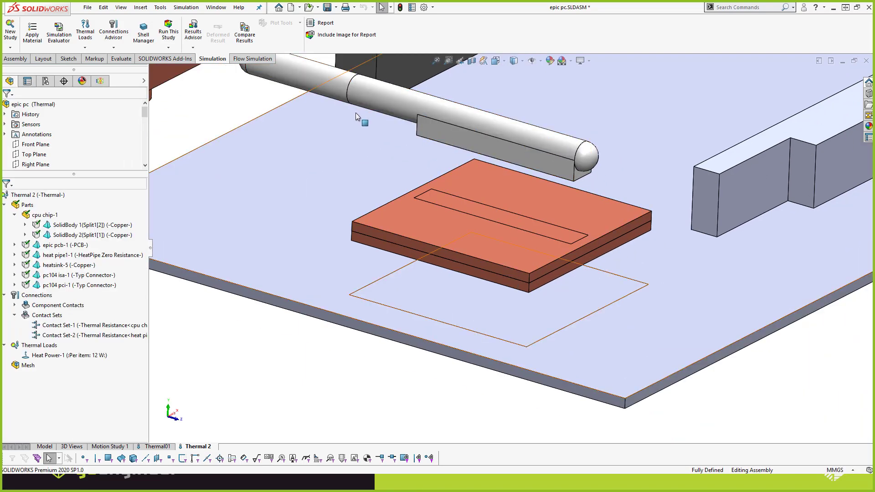
Start a third Thermal Resistance contact set with the cylindrical face at the heat pipe's heatsink end as the first face set
scroll(392, 149, up, 2)
scroll(392, 150, down, 2)
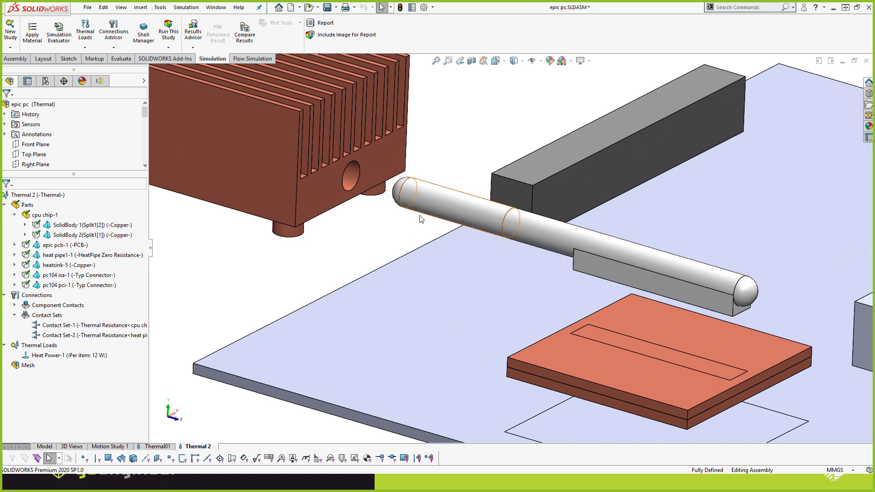
right_click(46, 315)
click(87, 320)
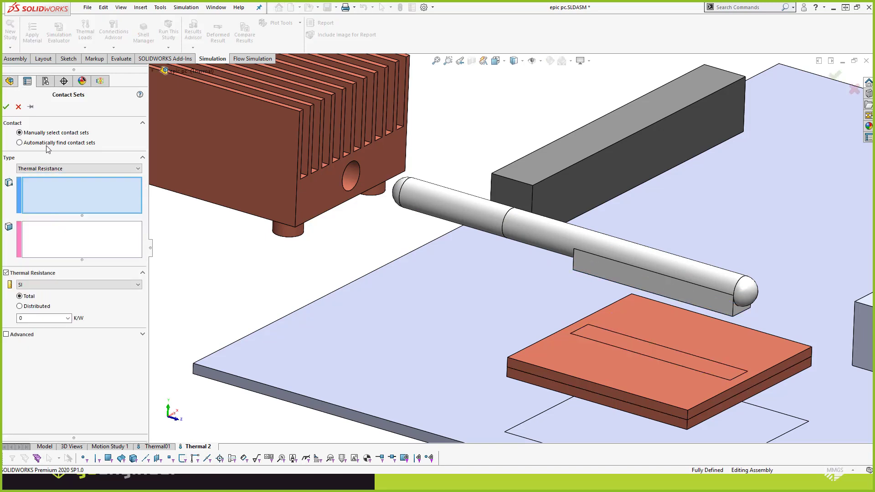
click(52, 171)
click(52, 176)
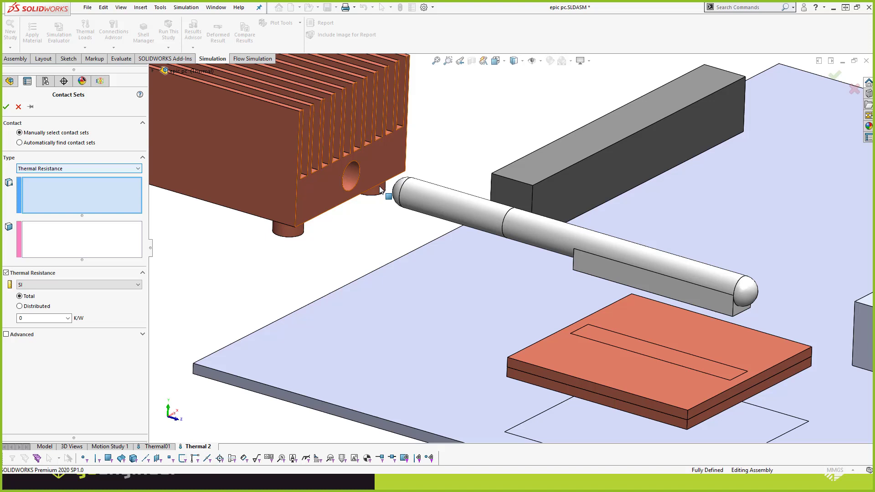
click(425, 192)
Use the heatsink's bore face as the second face set and set the total thermal resistance to 0.3 K/W
click(351, 177)
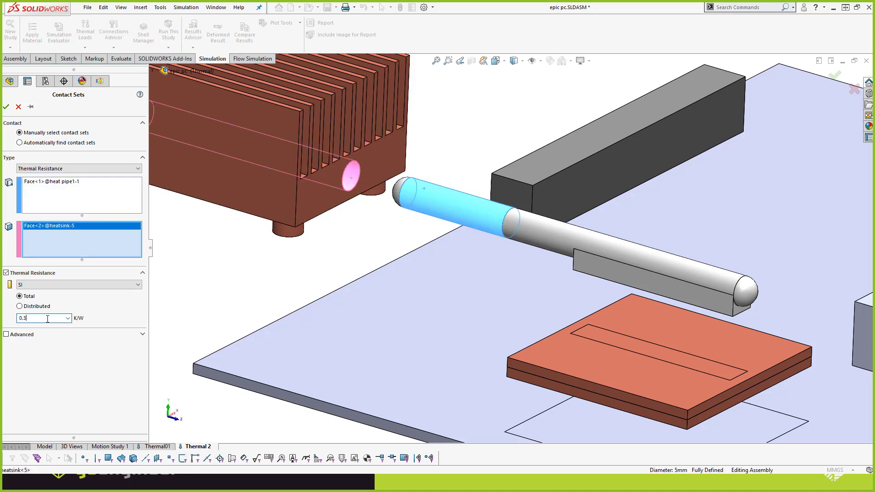
scroll(597, 256, up, 2)
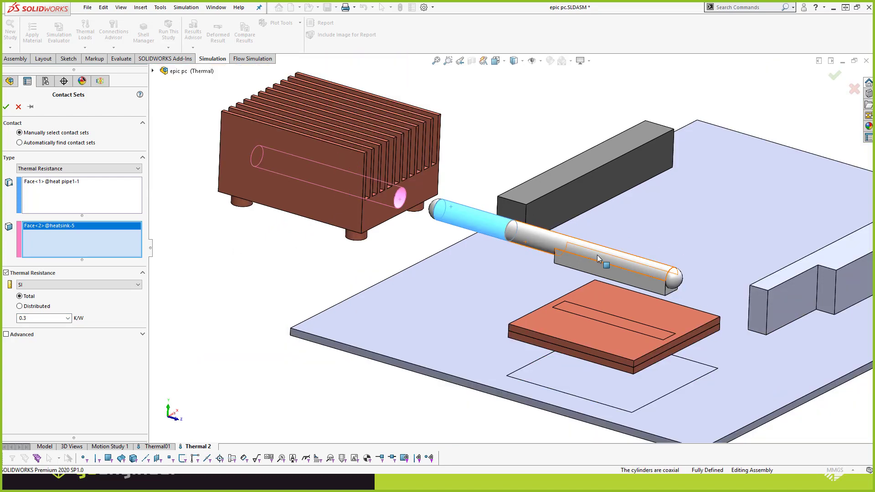
scroll(596, 255, down, 1)
middle_drag(562, 269, 533, 241)
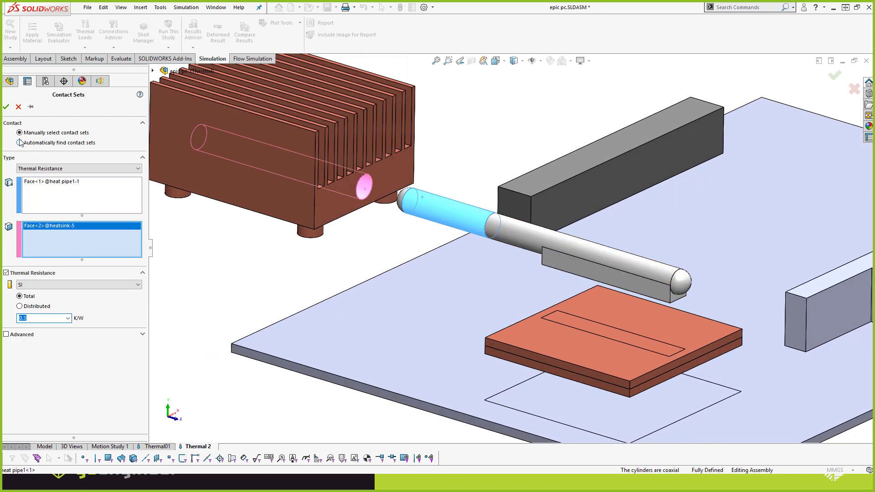
click(6, 108)
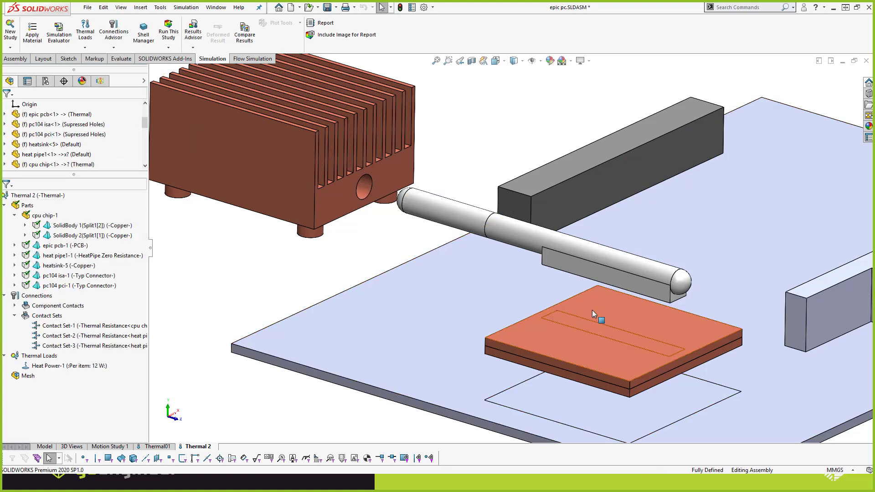
Collapse the exploded view of the epic pc assembly
middle_drag(592, 309, 525, 280)
scroll(525, 280, down, 2)
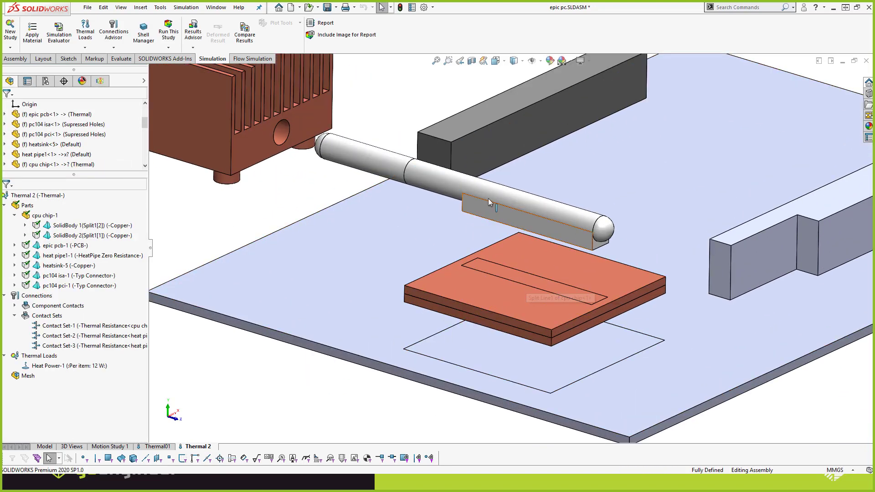
scroll(306, 138, up, 4)
scroll(390, 195, down, 5)
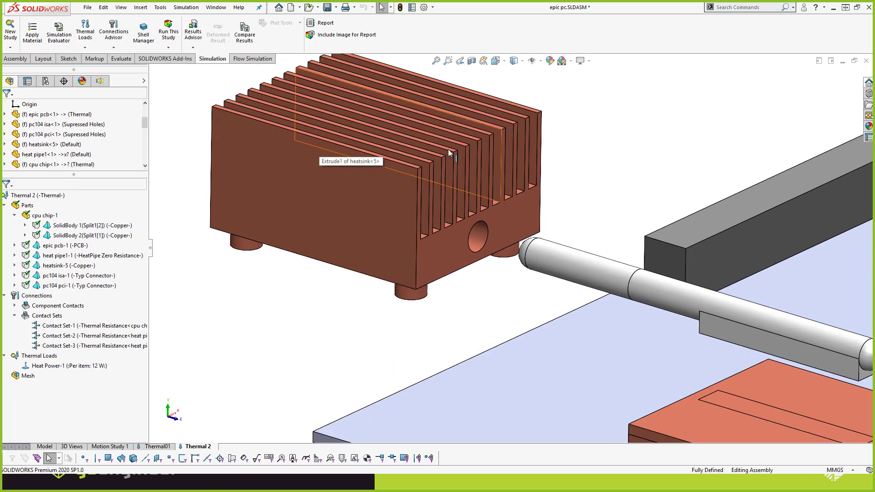
scroll(510, 248, up, 4)
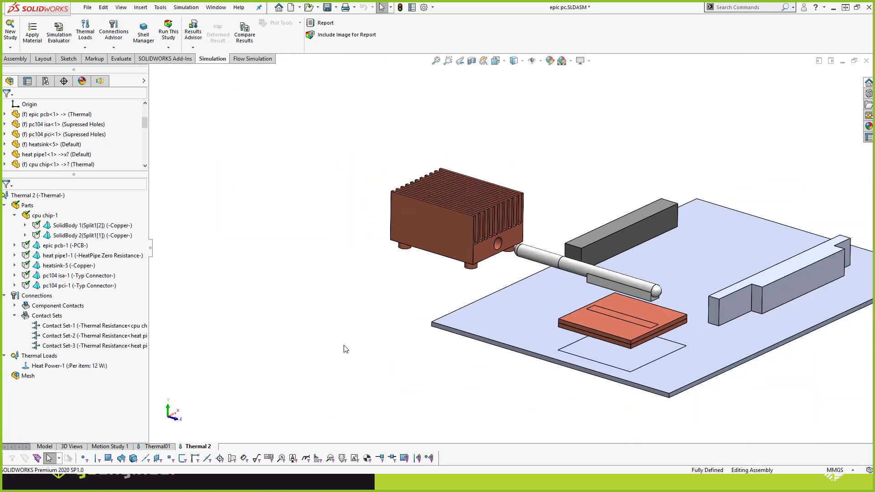
right_click(368, 310)
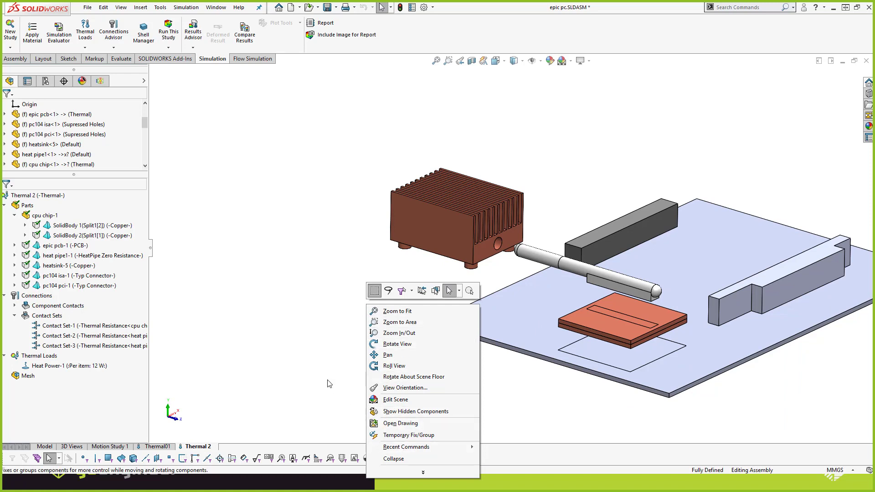
key(Escape)
right_click(301, 307)
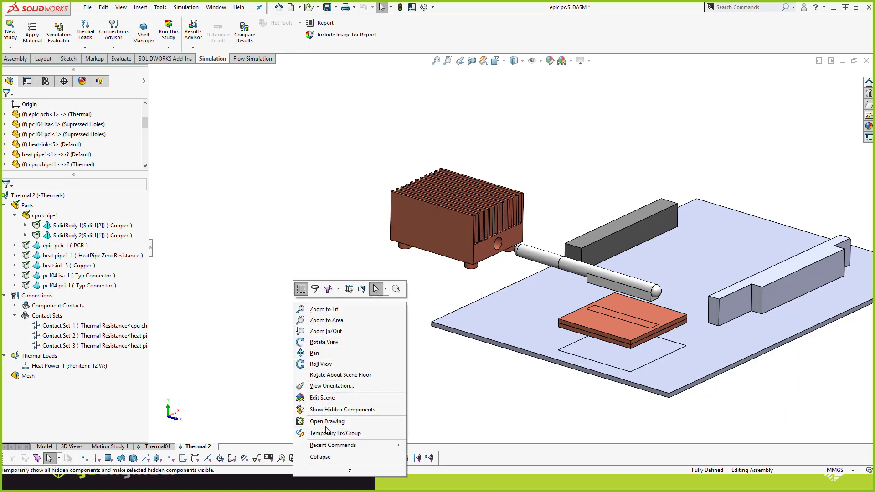
click(325, 457)
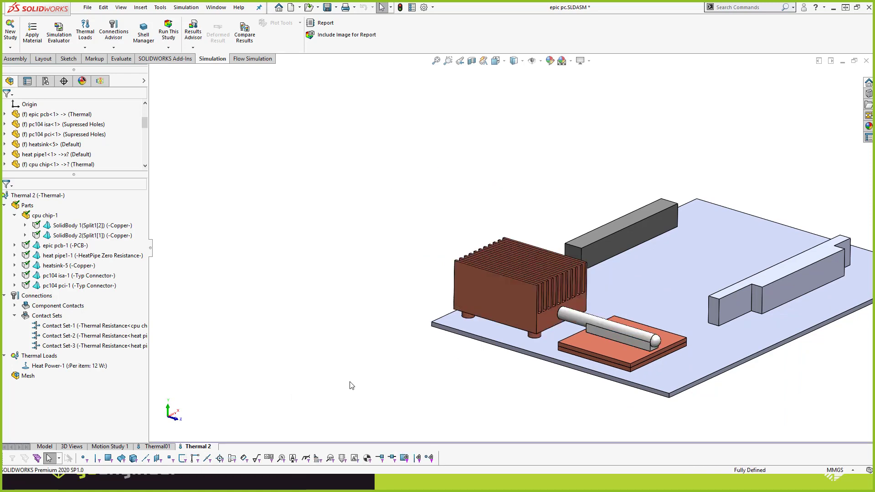
Start a Convection thermal load for the heatsink
scroll(548, 279, up, 1)
scroll(548, 280, down, 5)
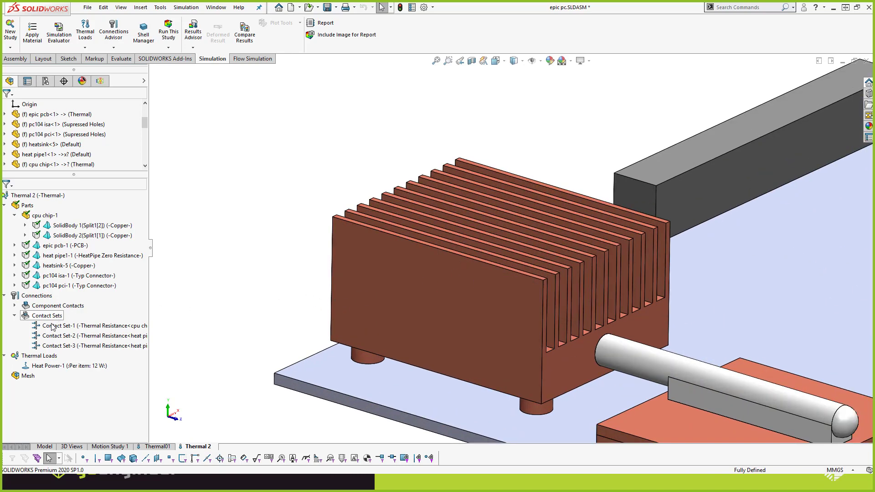
right_click(43, 356)
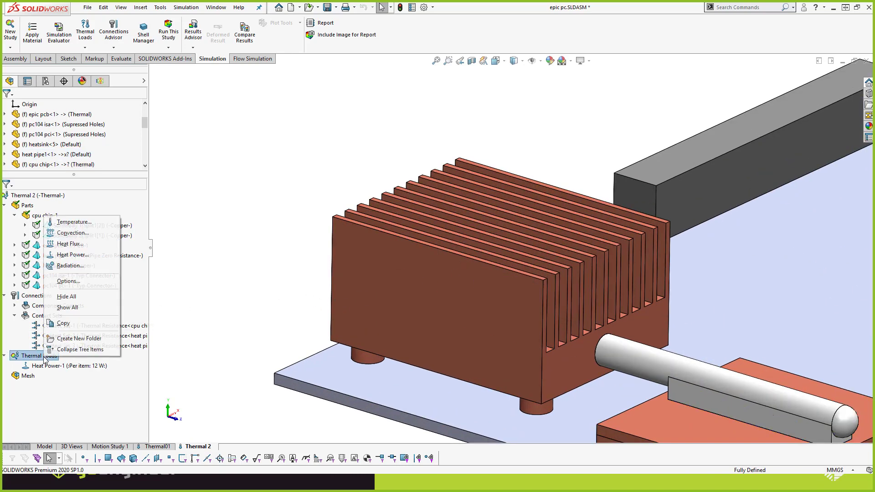
click(80, 236)
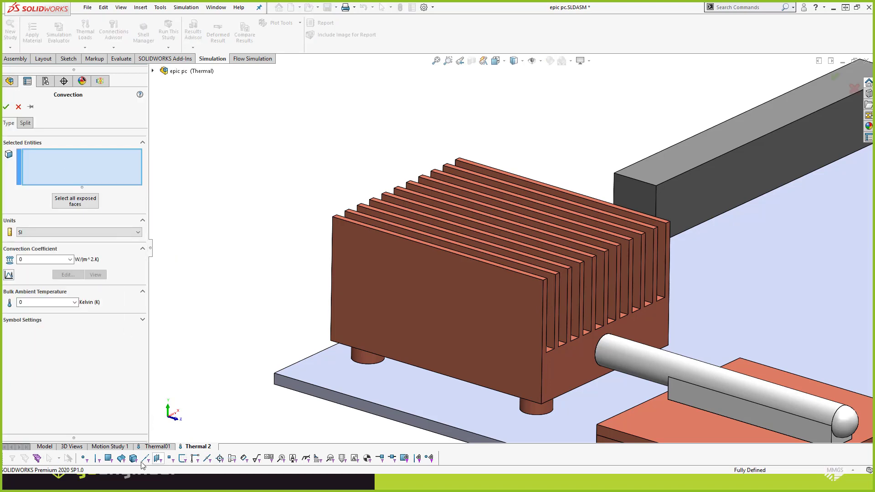
scroll(630, 277, up, 2)
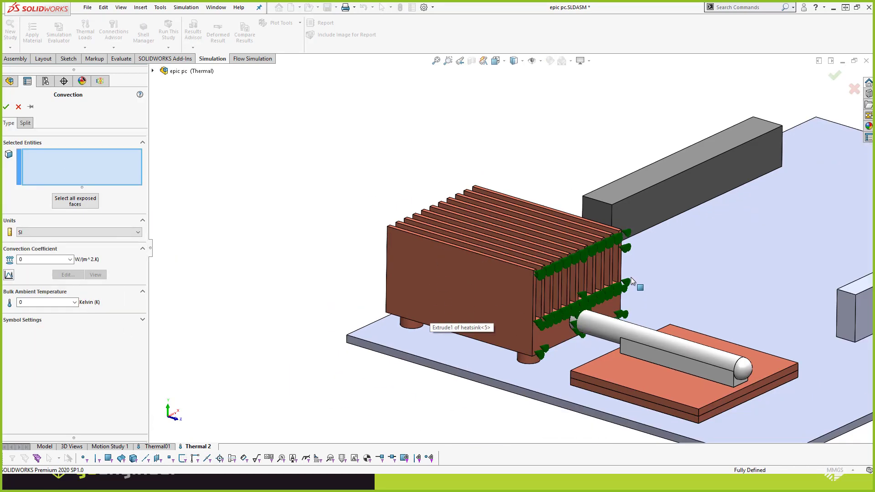
scroll(631, 277, down, 3)
click(415, 285)
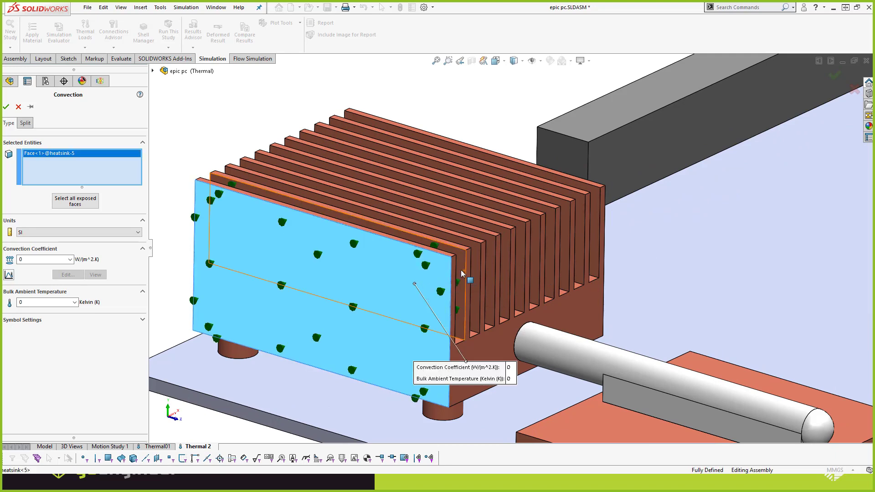
click(461, 270)
click(472, 264)
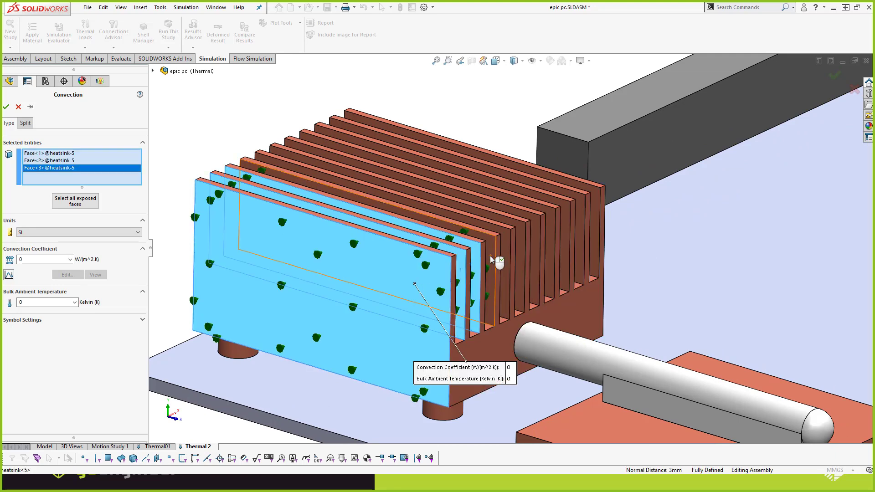
click(490, 256)
right_click(123, 168)
click(146, 174)
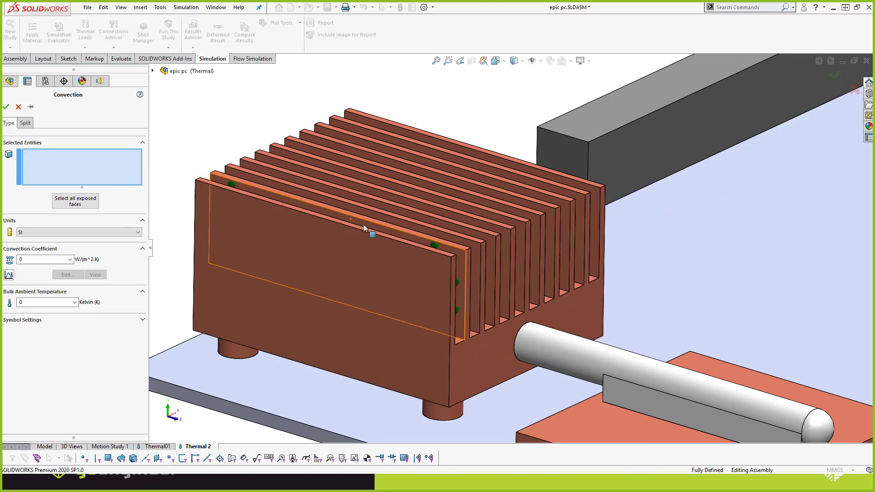
Apply the convection load to the faces in the heatsink's Selection-Set1 and open the load's symbol settings
scroll(363, 224, up, 2)
click(154, 71)
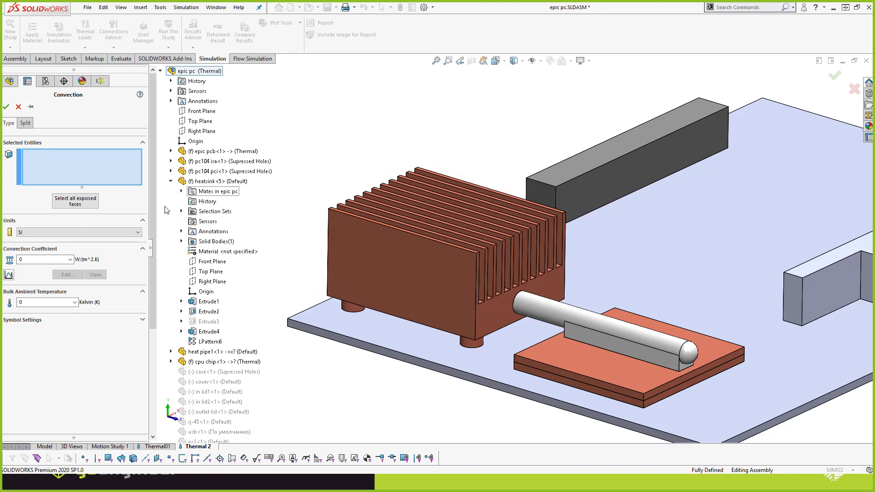
click(182, 211)
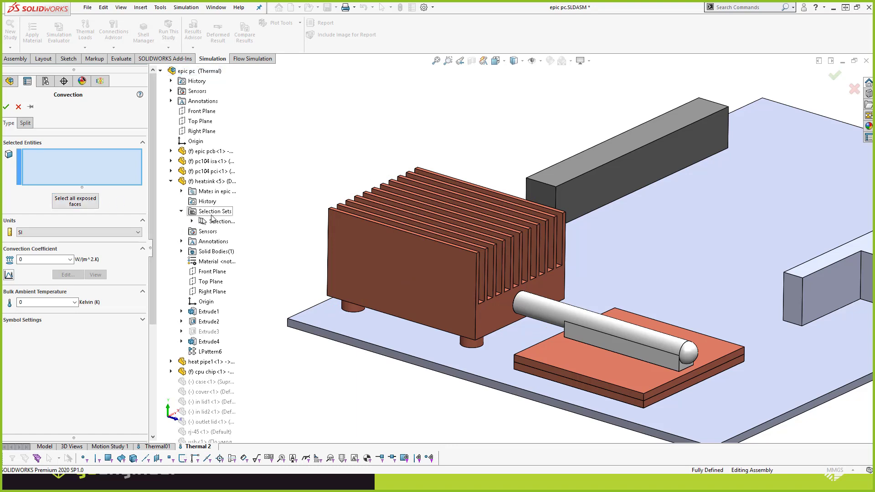
click(211, 222)
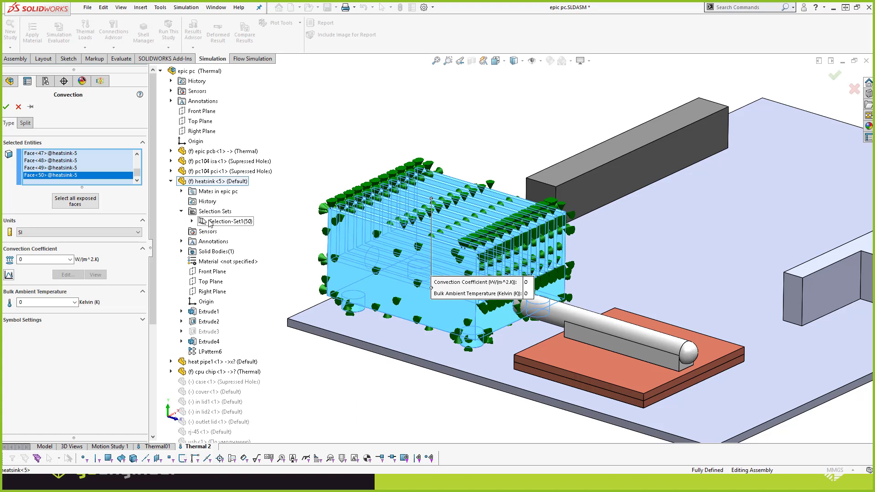
click(21, 320)
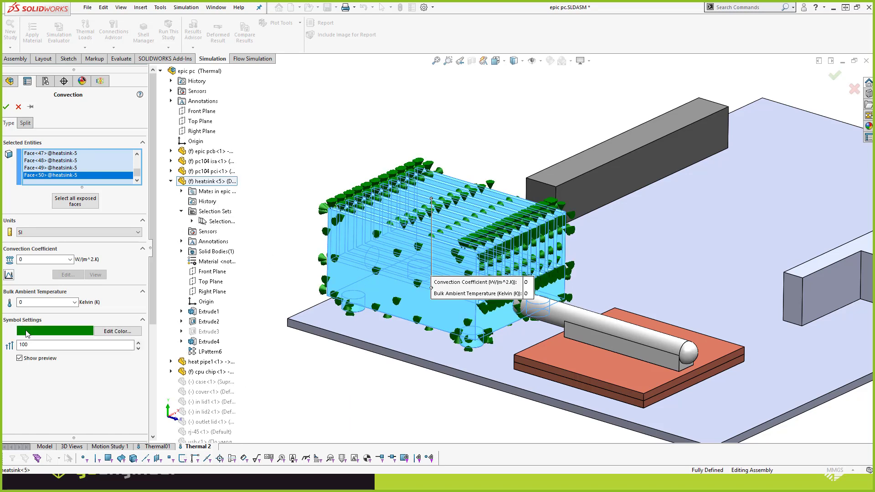
Hide the load's symbol preview and set the heatsink's convection coefficient to 20 W/(m^2.K) and bulk ambient temperature to 296.58 K
click(19, 358)
middle_drag(504, 294, 534, 260)
scroll(474, 228, down, 1)
double_click(34, 258)
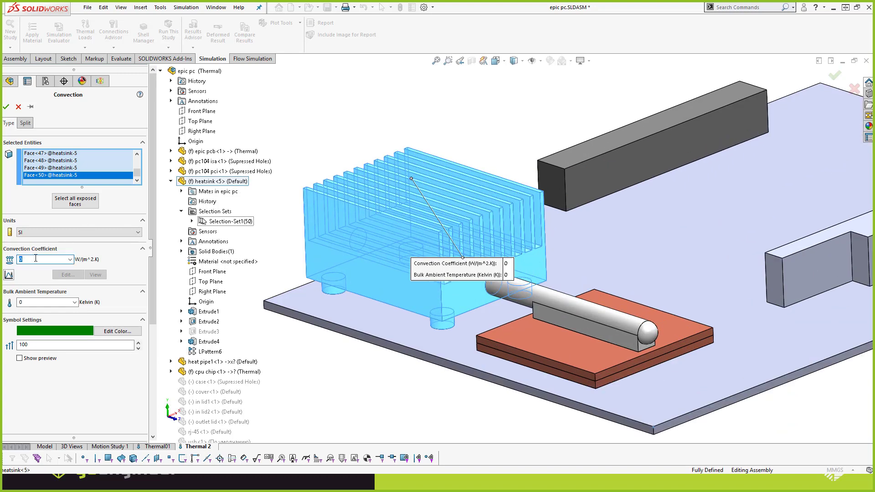
text(20)
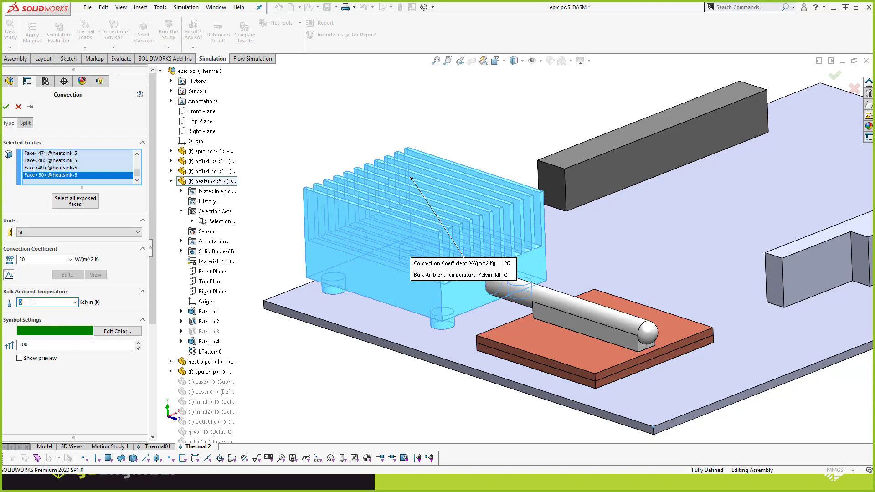
text(296.58)
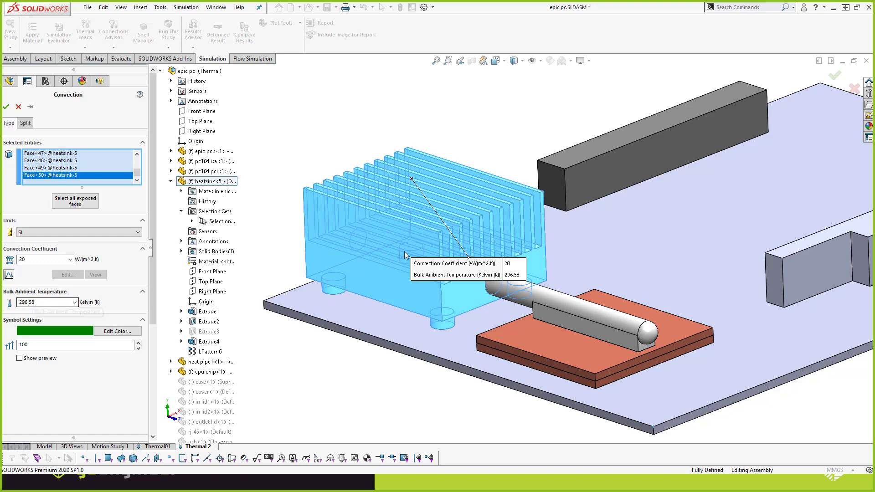
scroll(633, 185, up, 3)
scroll(632, 184, down, 1)
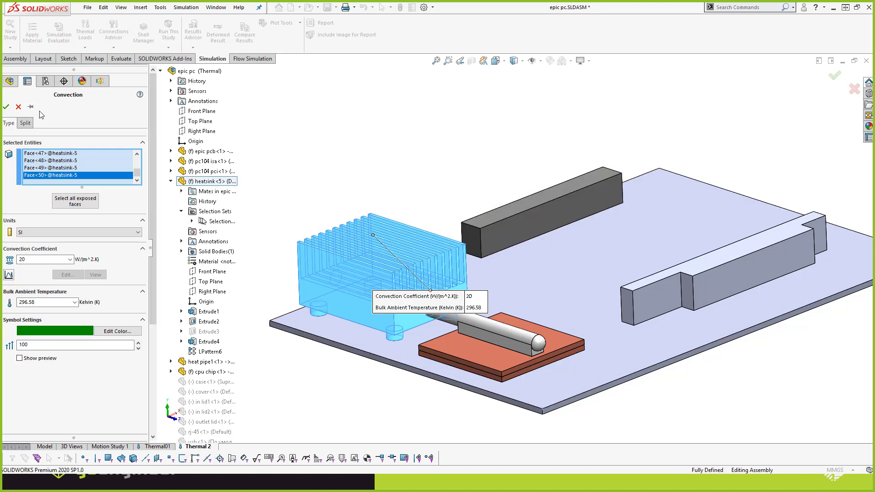
click(6, 107)
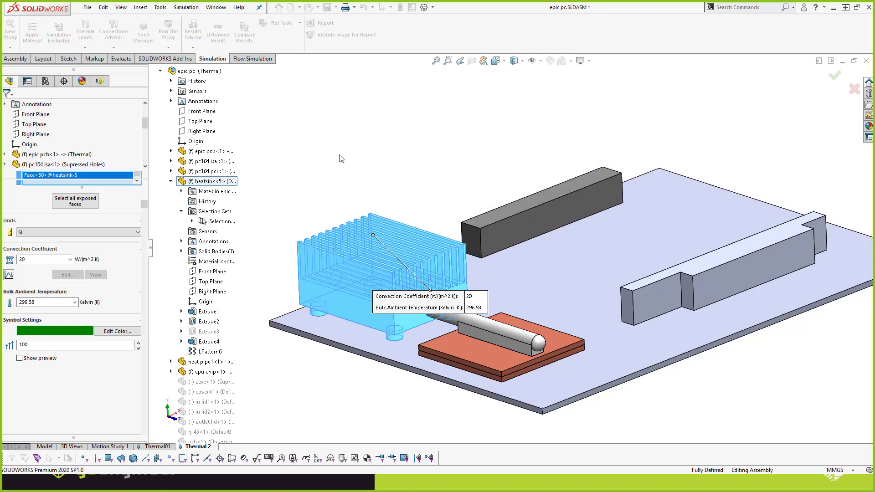
Start a second Convection load on all exposed faces, hide its symbol preview and exclude the faces in the heatsink's Selection-Set1
scroll(603, 248, up, 3)
scroll(570, 286, down, 2)
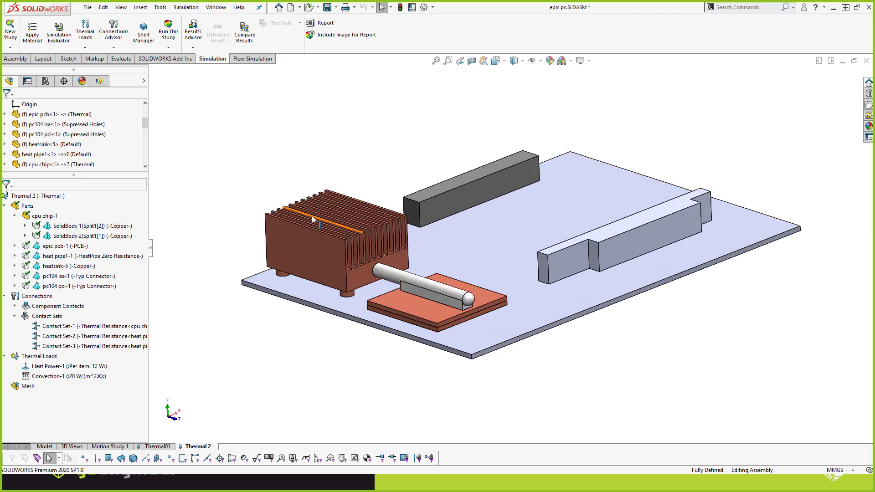
scroll(457, 299, down, 2)
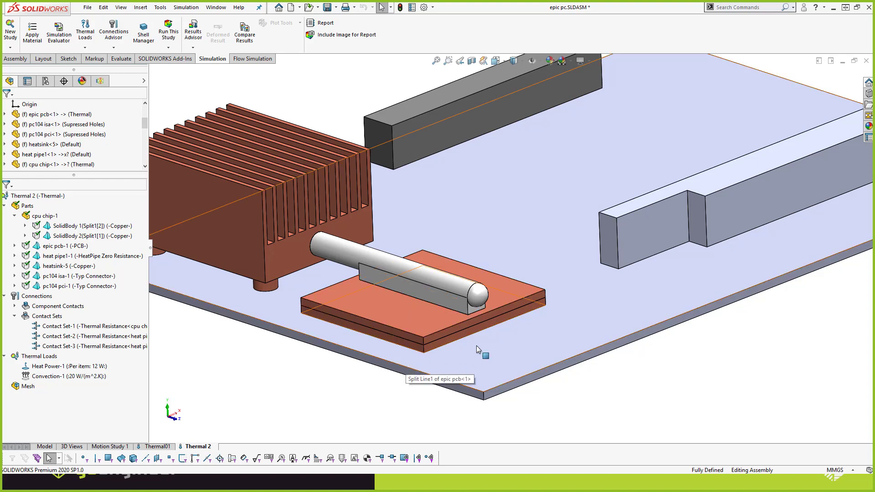
scroll(543, 257, up, 2)
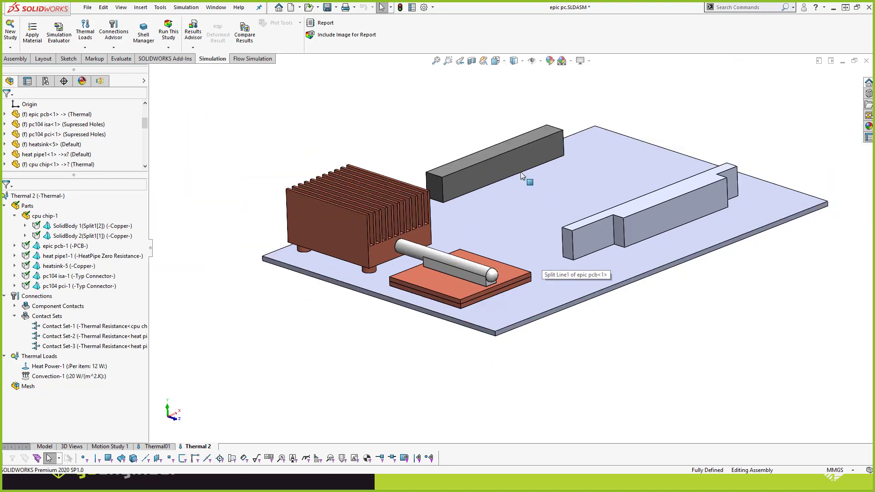
right_click(44, 355)
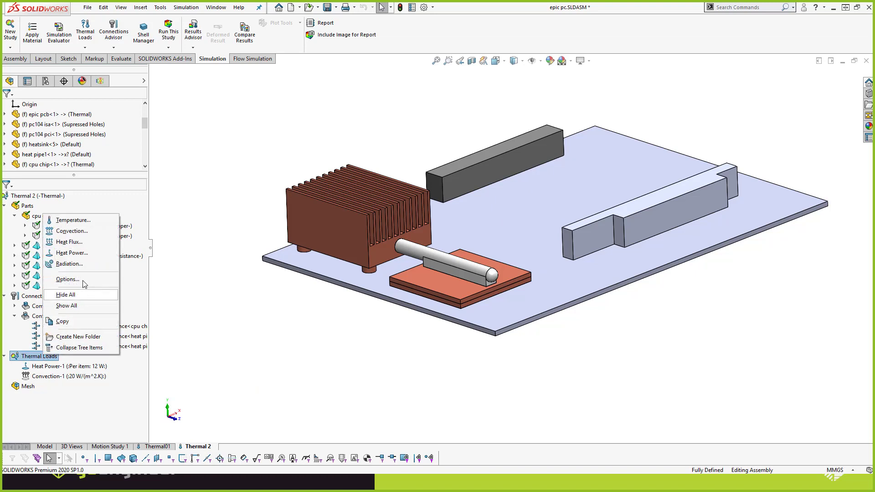
click(71, 232)
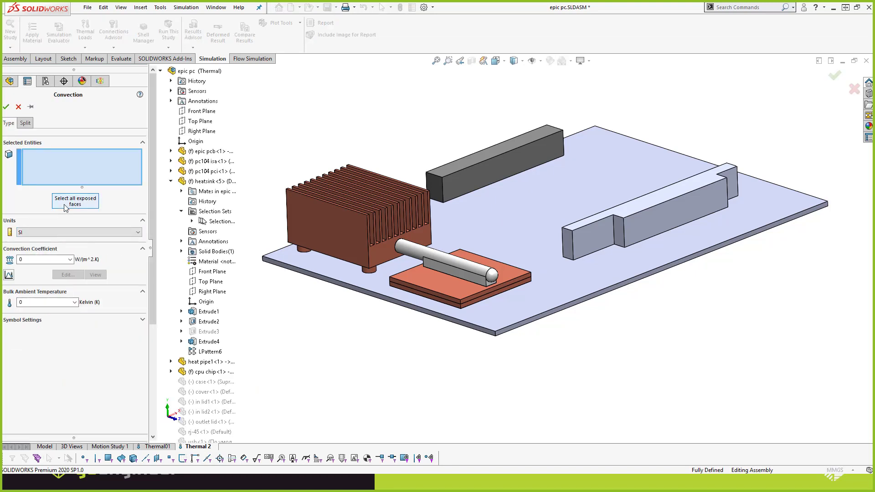
click(66, 204)
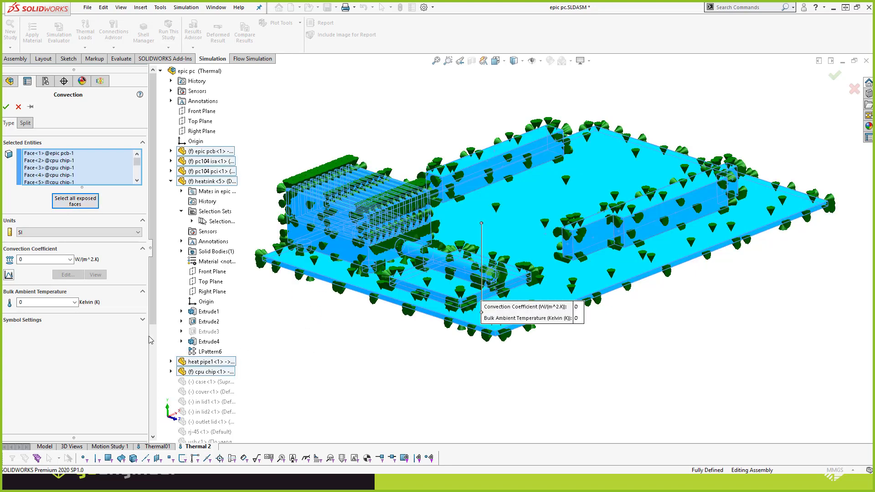
click(28, 320)
click(20, 358)
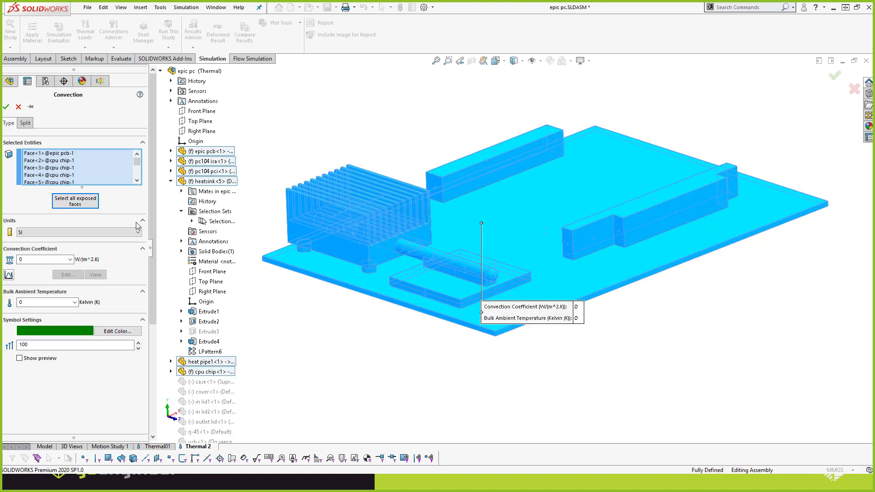
click(225, 222)
Set the second load's convection coefficient to 10 W/(m^2.K) and bulk ambient temperature to 296.58 K, and accept it
click(32, 258)
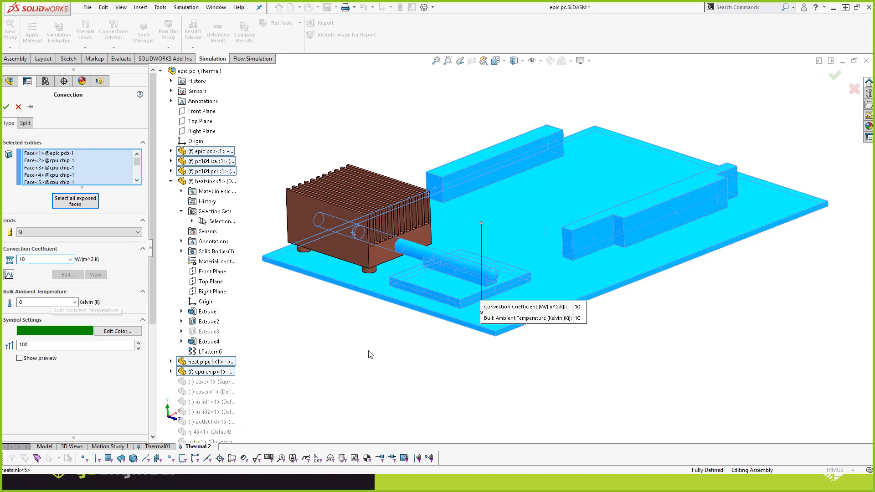
middle_drag(354, 344, 676, 247)
scroll(497, 278, down, 4)
scroll(480, 283, up, 2)
scroll(638, 230, down, 2)
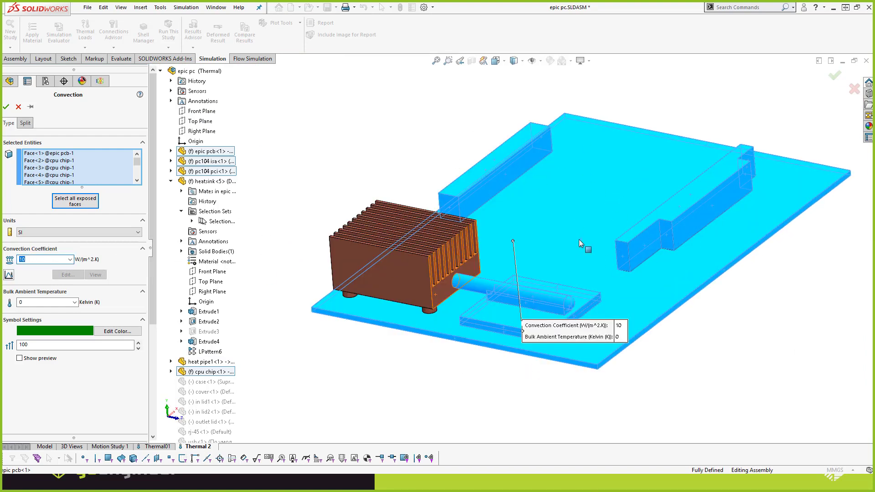
click(42, 303)
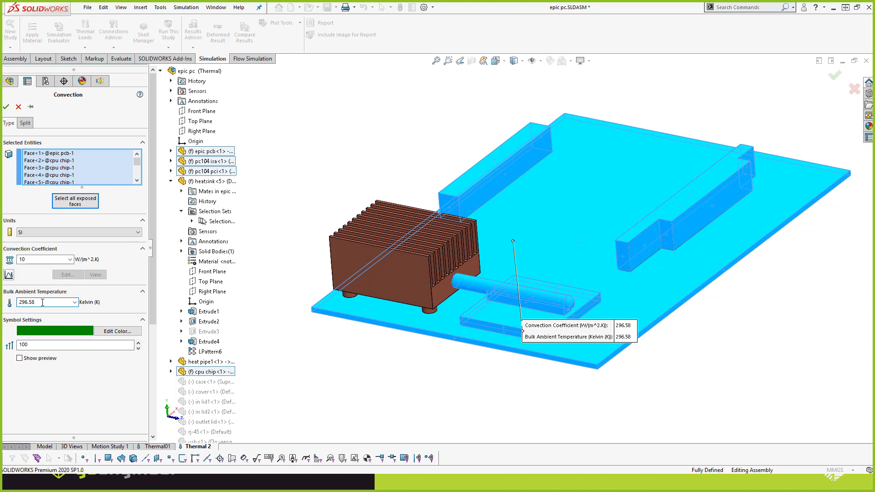
click(6, 108)
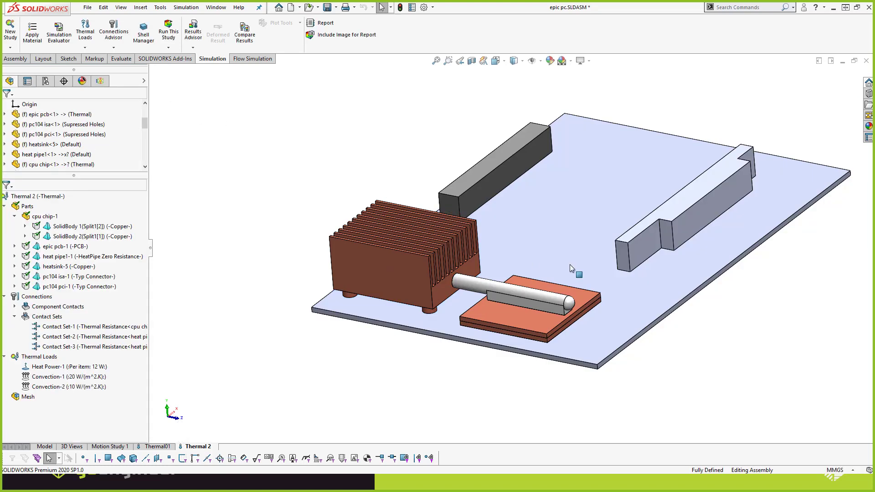
Explode the epic pc assembly to expose the faces between the cpu chip and the pcb
middle_drag(570, 264, 449, 269)
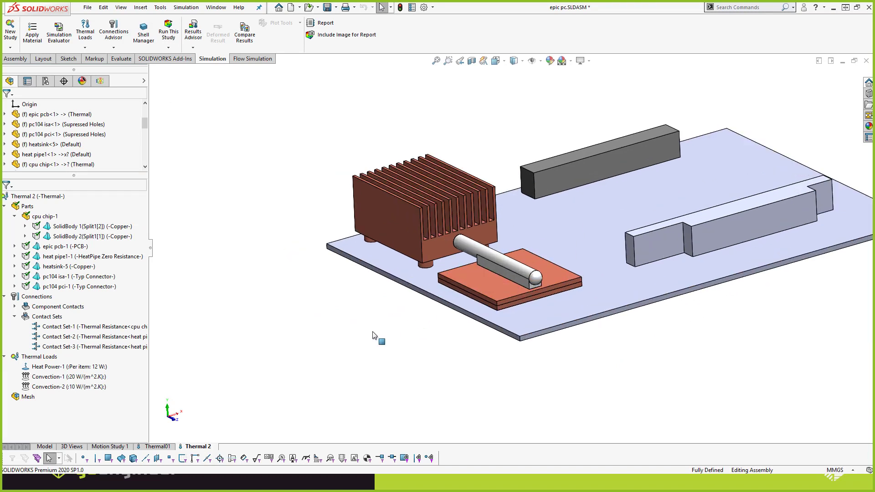
right_click(310, 306)
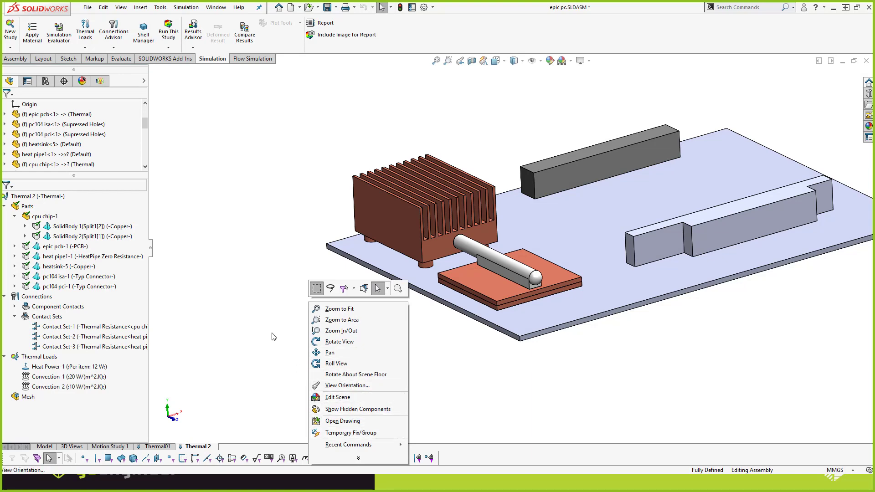
scroll(55, 131, up, 3)
click(30, 105)
right_click(31, 111)
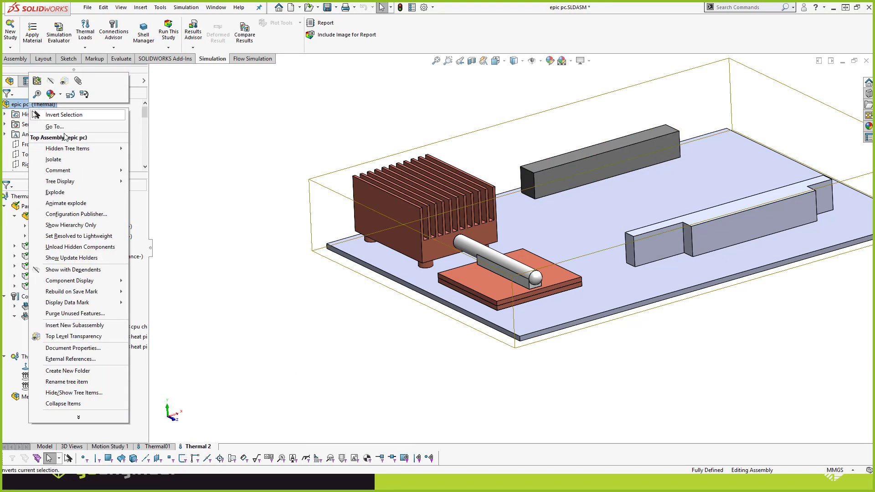
click(68, 191)
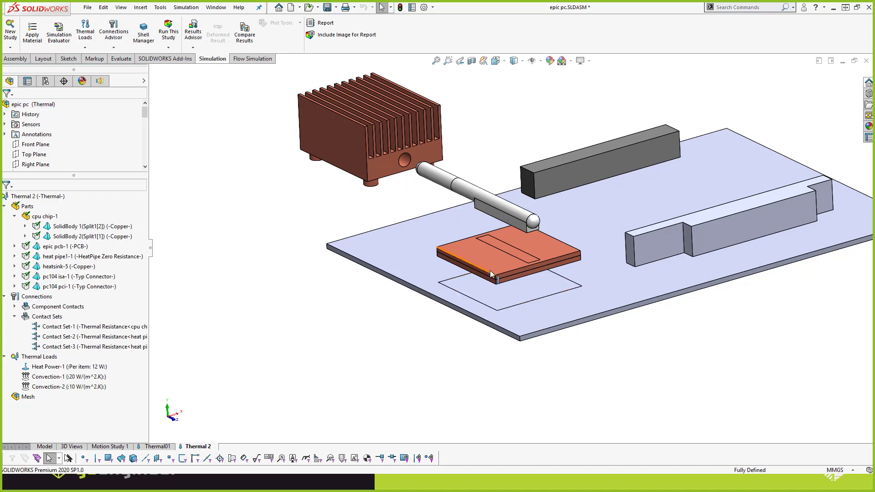
Create a Thermal Resistance contact set between the cpu chip's bottom face and the split face on the pcb, with 3 K/W total
scroll(511, 291, down, 10)
click(507, 210)
middle_drag(507, 209, 496, 355)
click(455, 384)
scroll(313, 414, up, 2)
key(Escape)
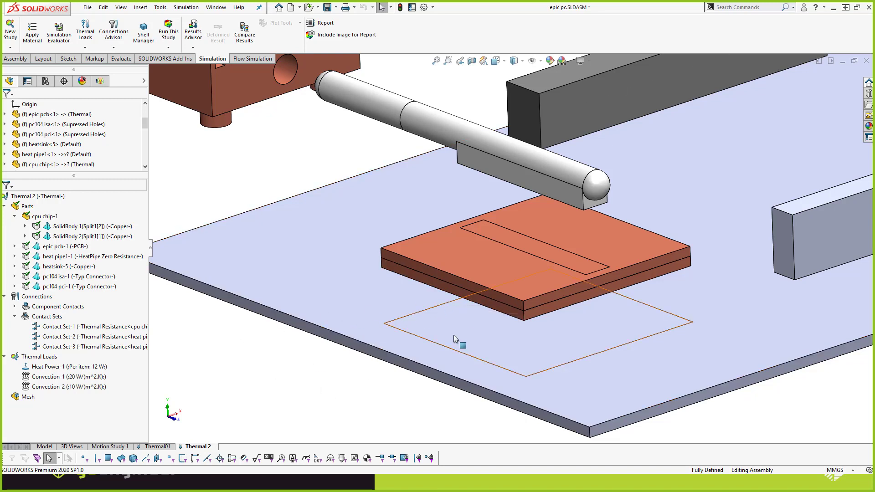
right_click(30, 299)
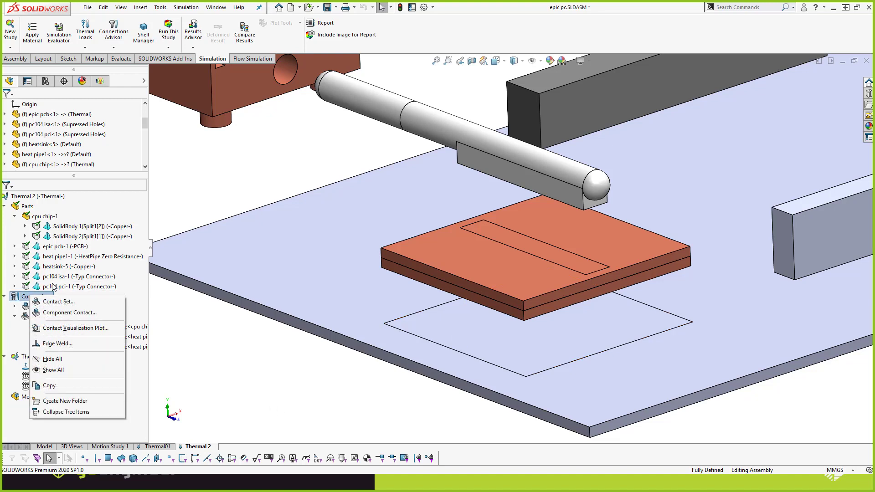
click(50, 304)
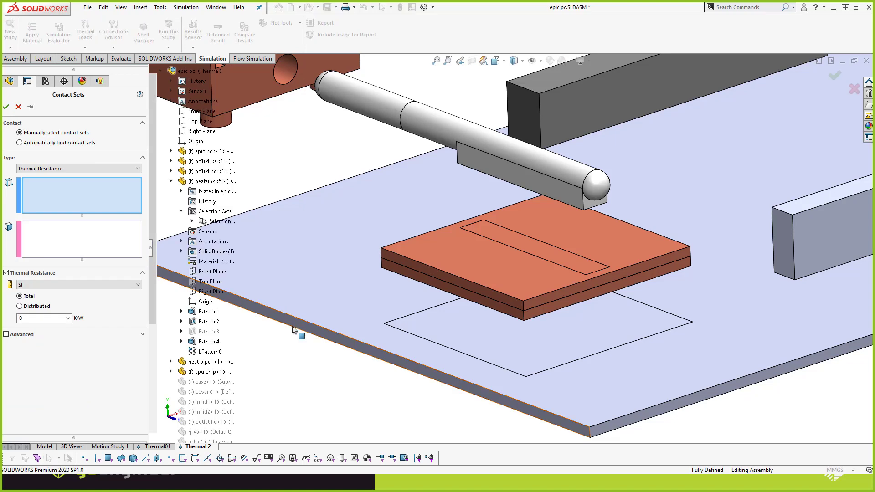
middle_drag(511, 332, 535, 332)
click(520, 247)
click(111, 232)
click(534, 332)
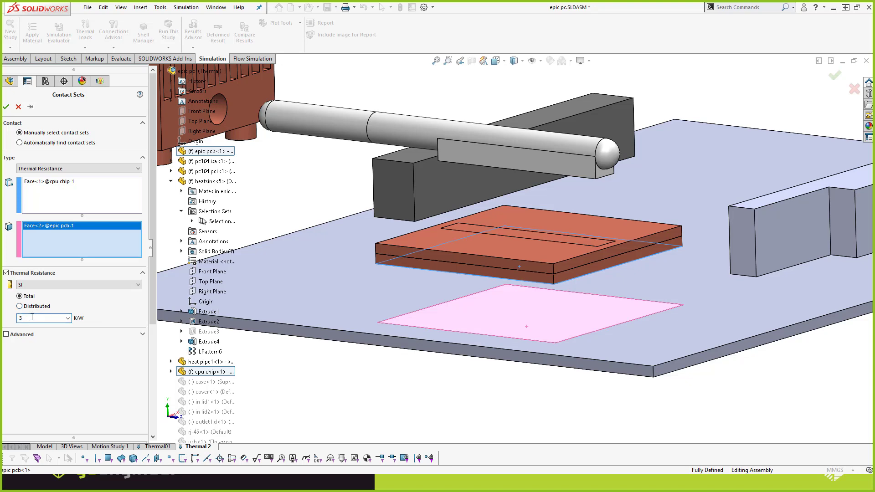
click(6, 106)
Collapse the exploded view of the assembly with the contact sets complete
scroll(371, 271, up, 5)
click(384, 180)
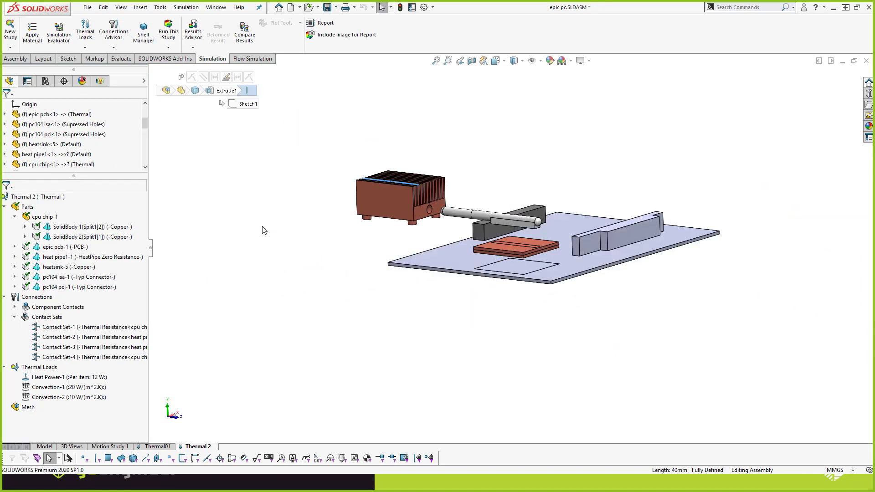
right_click(276, 231)
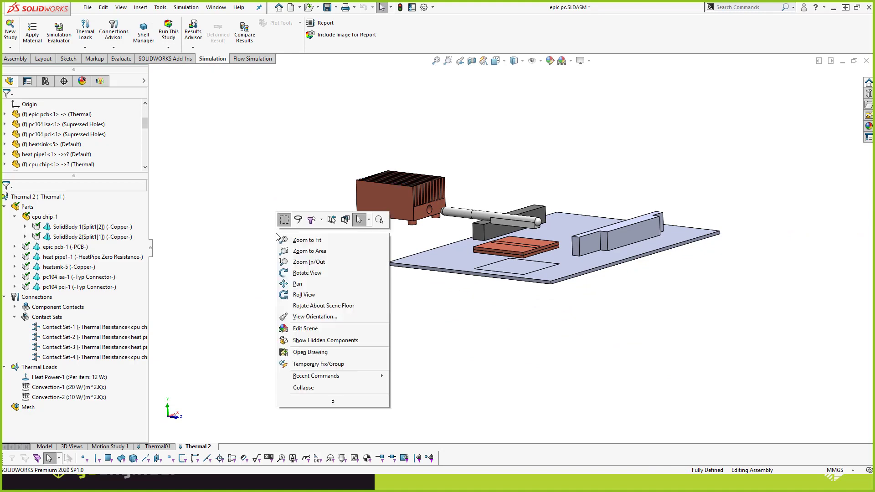
click(303, 387)
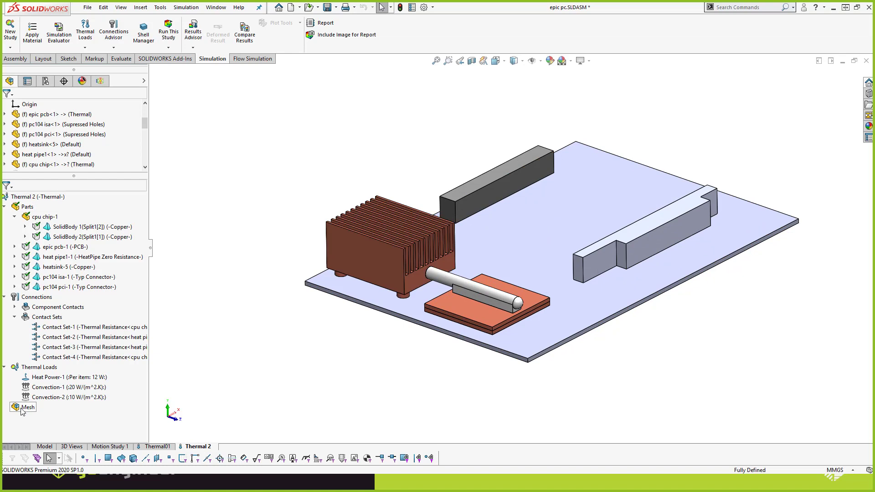
Run the Thermal 2 study to compute the temperature plot of the assembly
right_click(37, 197)
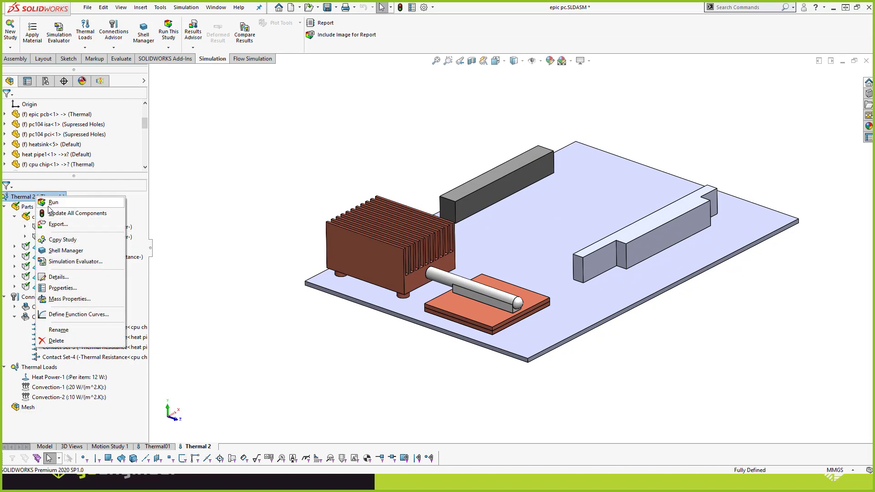
click(48, 204)
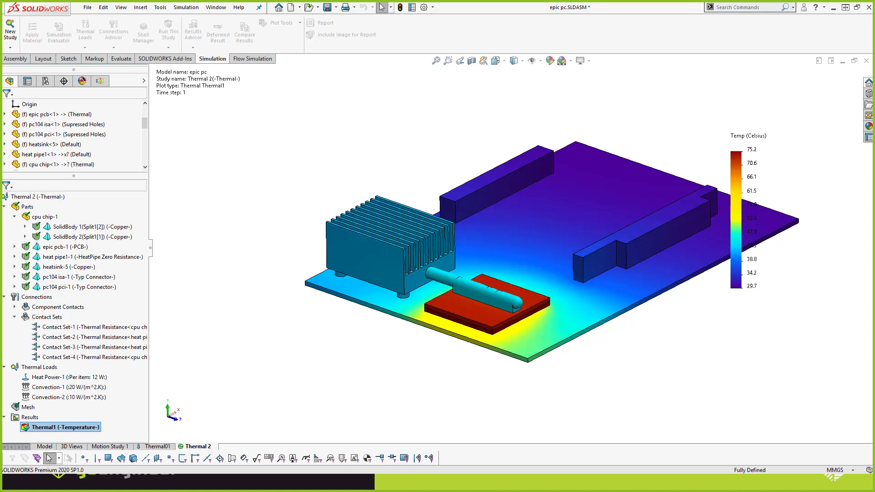
scroll(539, 268, up, 1)
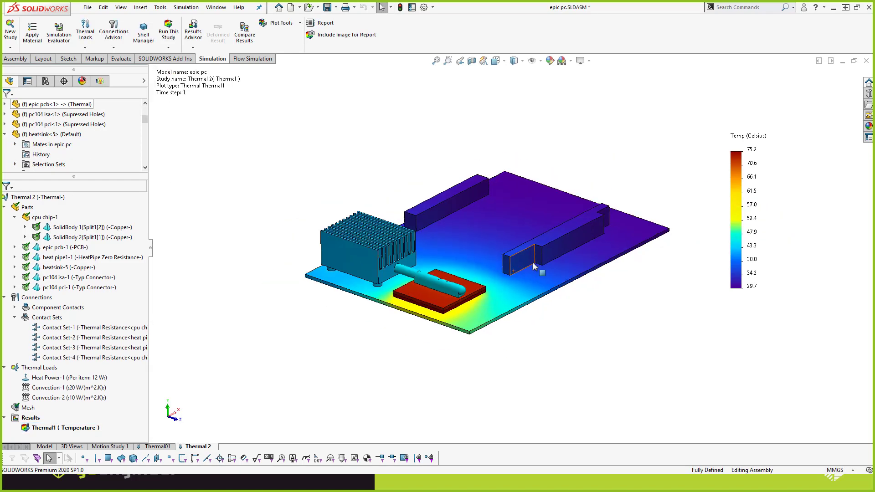
scroll(492, 254, down, 2)
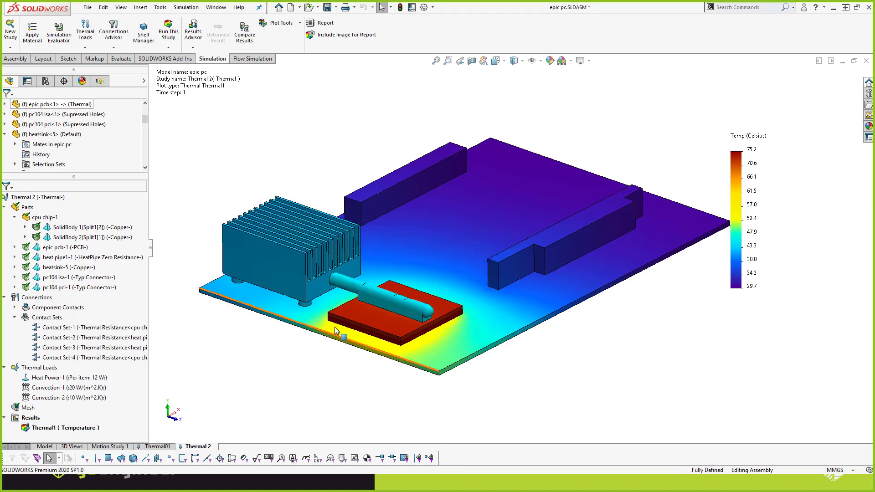
Probe the Thermal1 temperature plot on the cpu chip's top face and its lower body's side, and move the second callout clear
right_click(54, 428)
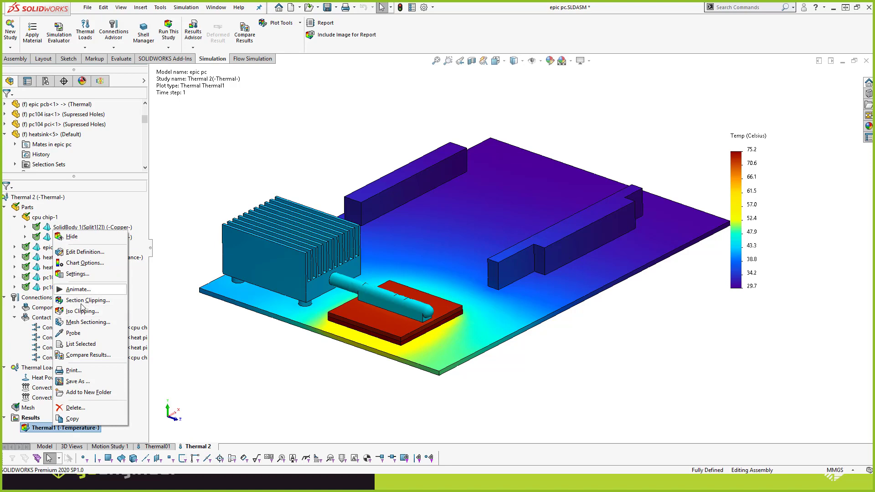
click(75, 333)
click(381, 313)
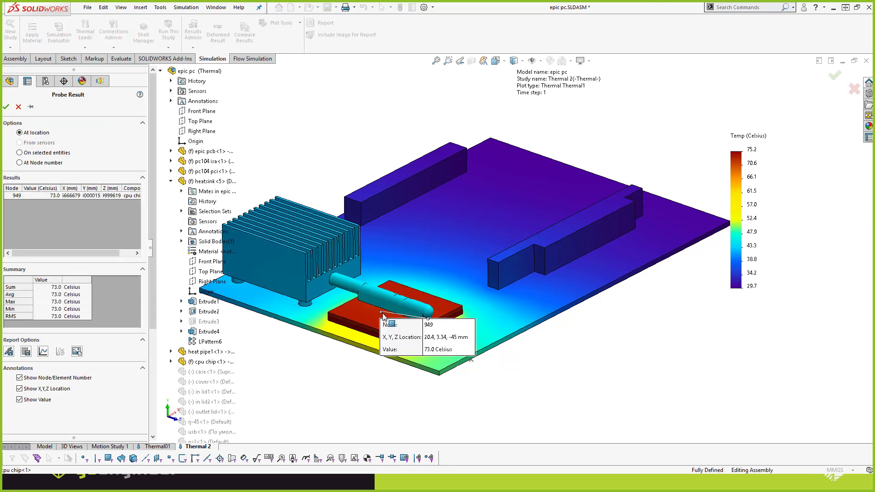
scroll(451, 346, down, 5)
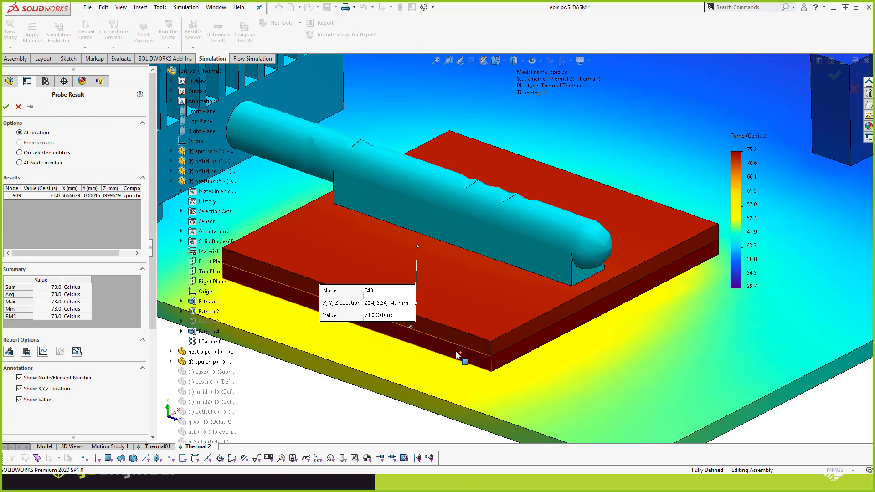
click(456, 352)
drag(465, 364, 313, 359)
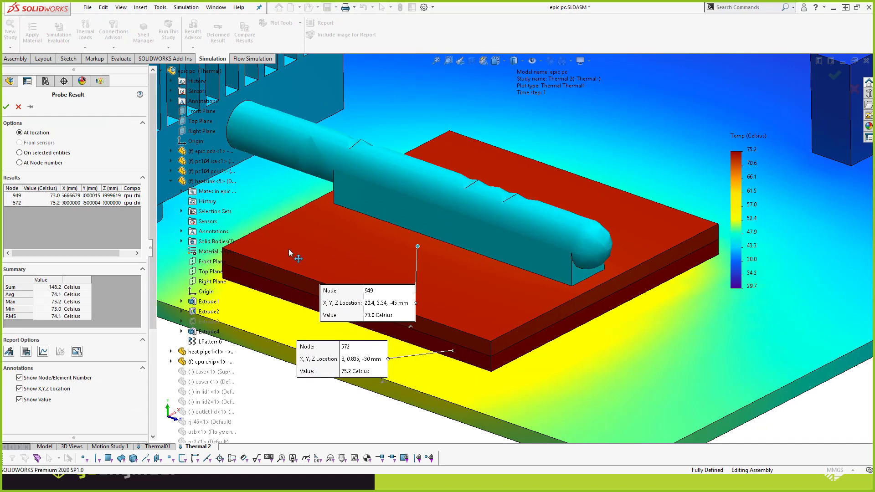
Probe the temperature plot on the pcb beside the cpu chip, rearrange the callouts for comparison, and close the probe
drag(289, 250, 302, 266)
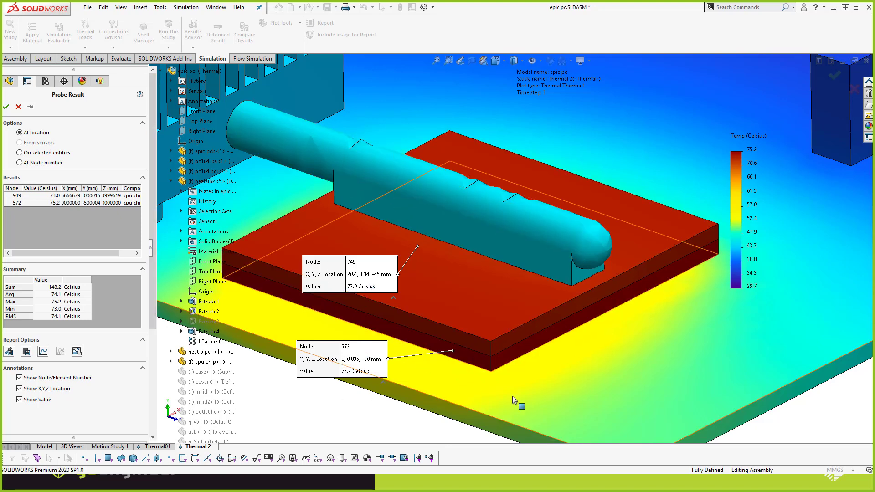
scroll(512, 396, up, 2)
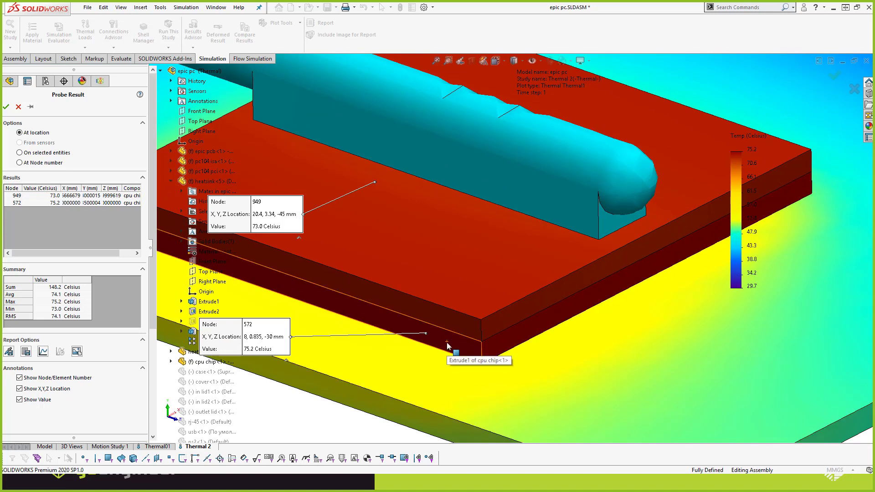
click(435, 371)
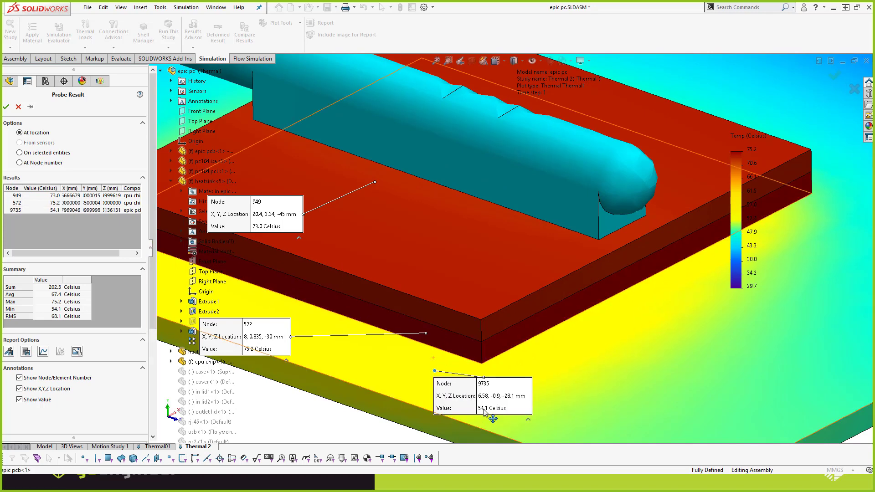
drag(281, 351, 417, 345)
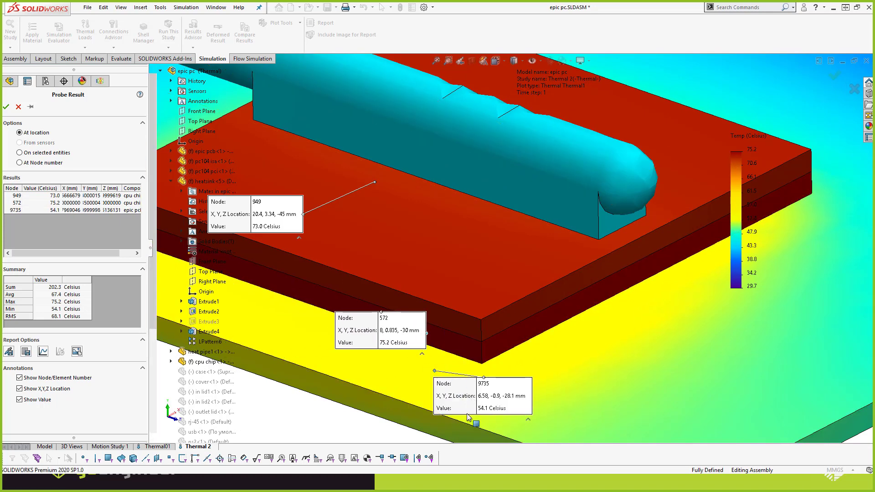
scroll(405, 219, up, 5)
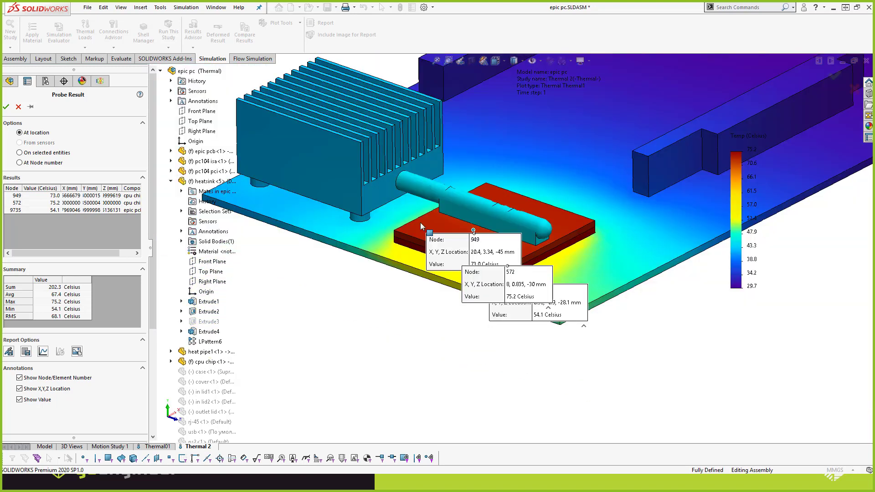
click(18, 107)
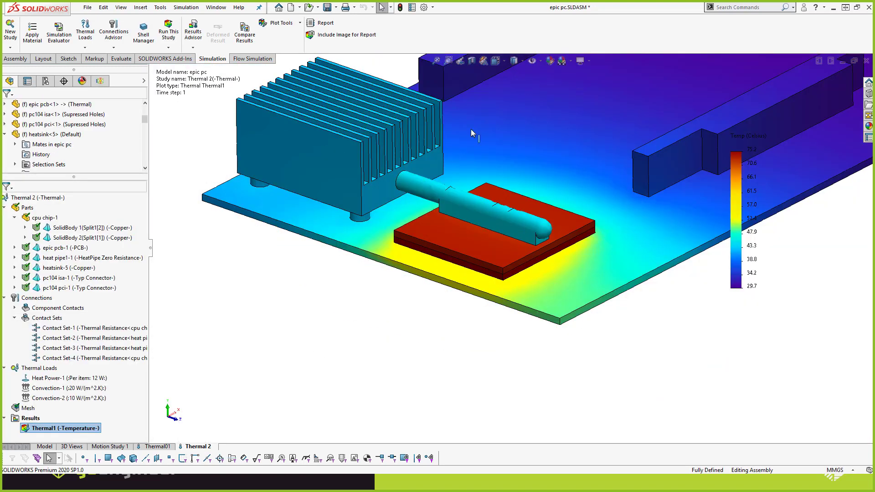
scroll(548, 195, up, 2)
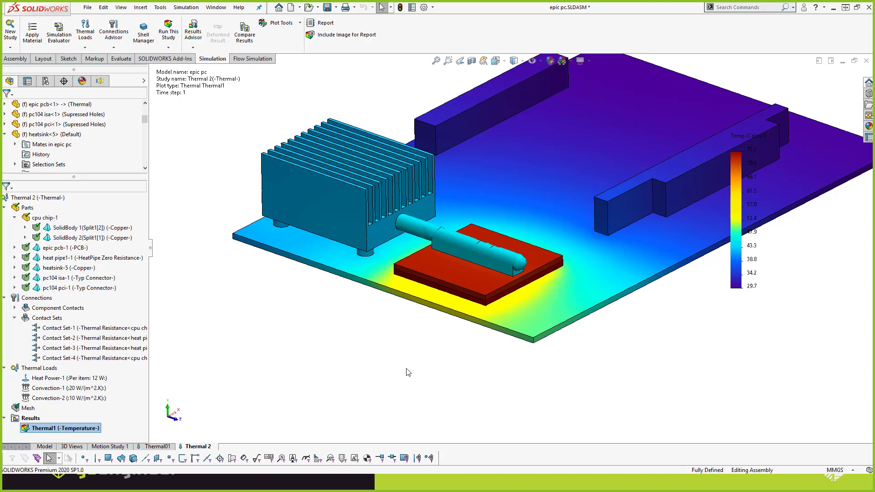
Switch to HandCalc.xlsx in Excel and review the THERMAL network's junction, case, heatsink, board and internal air temperatures
key(alt+Tab)
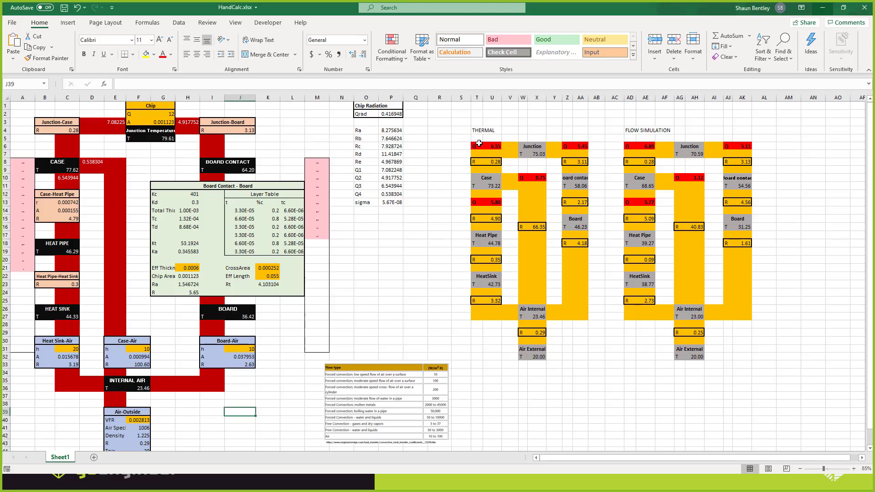
drag(478, 131, 576, 357)
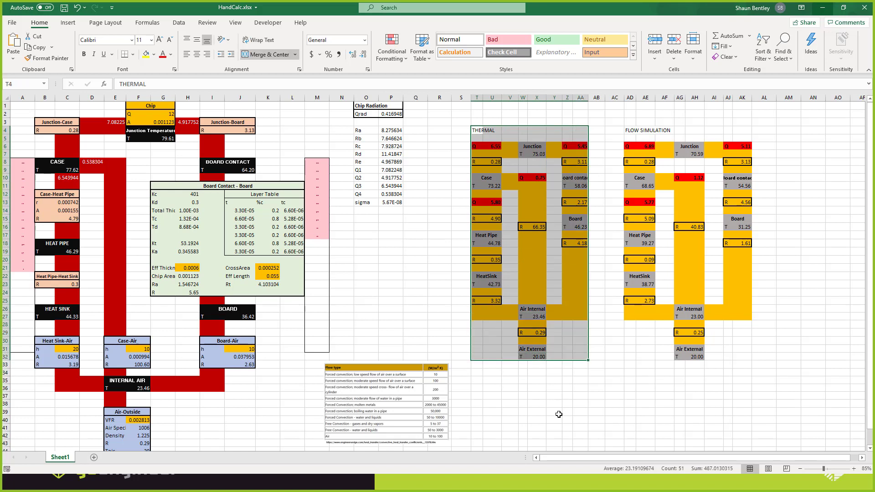
click(537, 154)
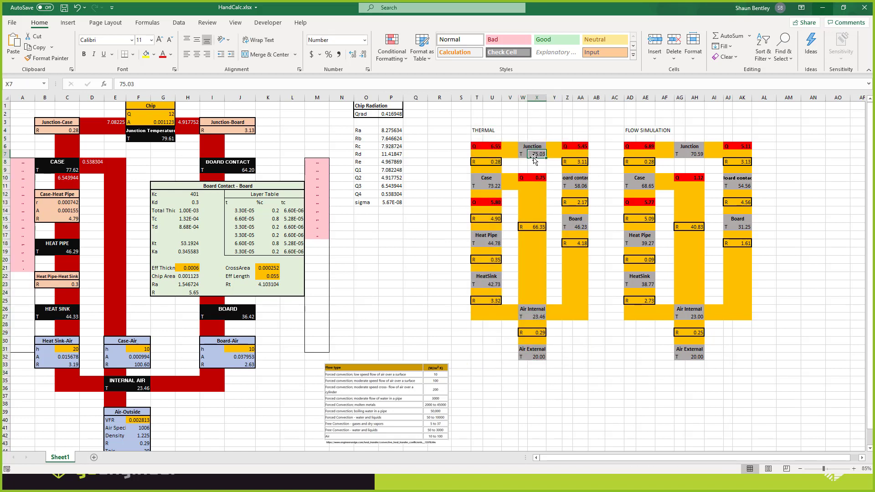
click(492, 186)
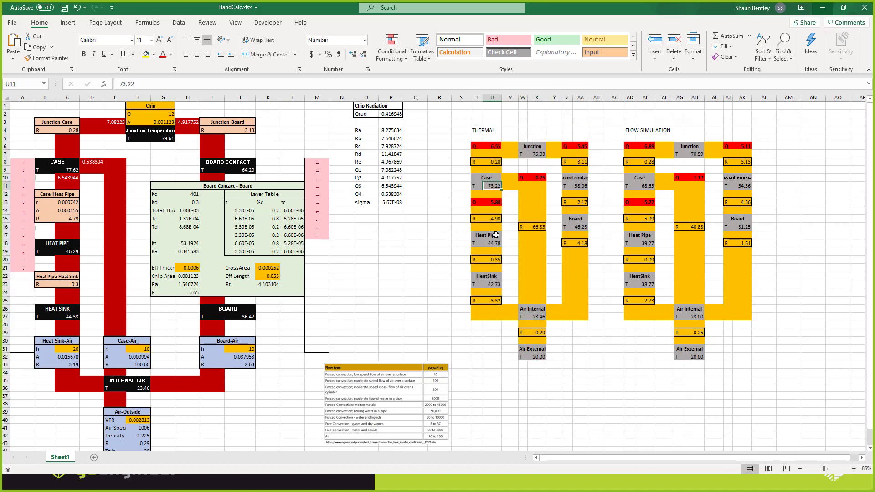
click(494, 285)
click(567, 364)
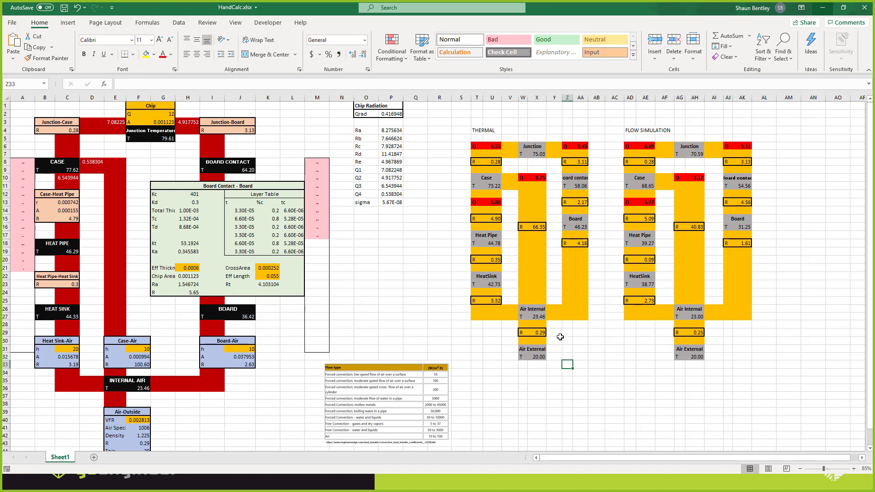
click(577, 227)
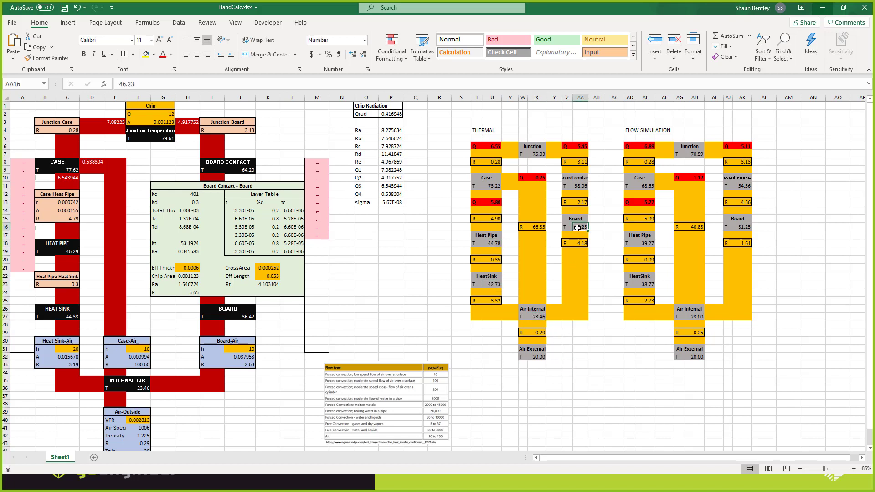
click(532, 317)
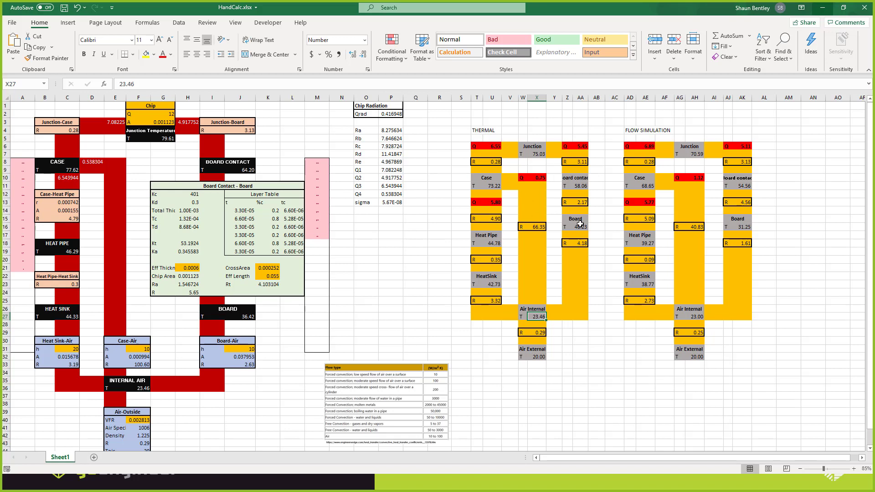
Compare the hand-calculated Board Contact - Board resistance and its formula with the THERMAL network's board temperature and resistance
click(181, 293)
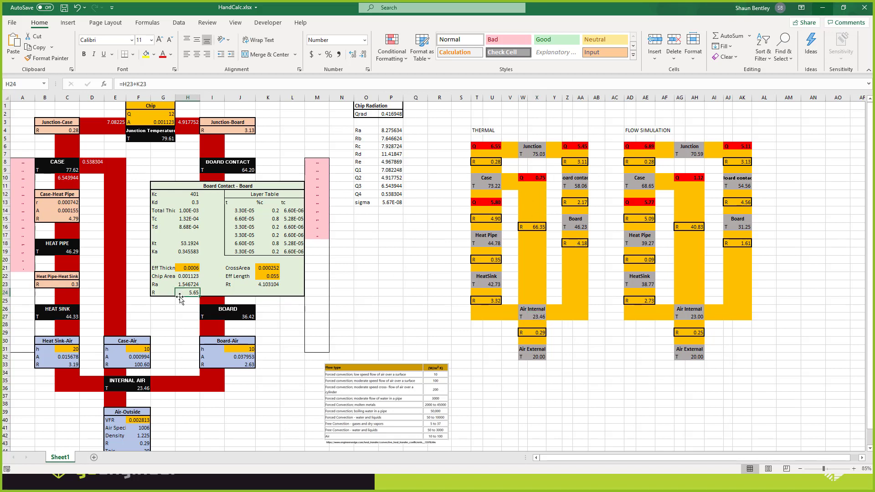
drag(185, 188, 192, 292)
click(194, 292)
click(581, 227)
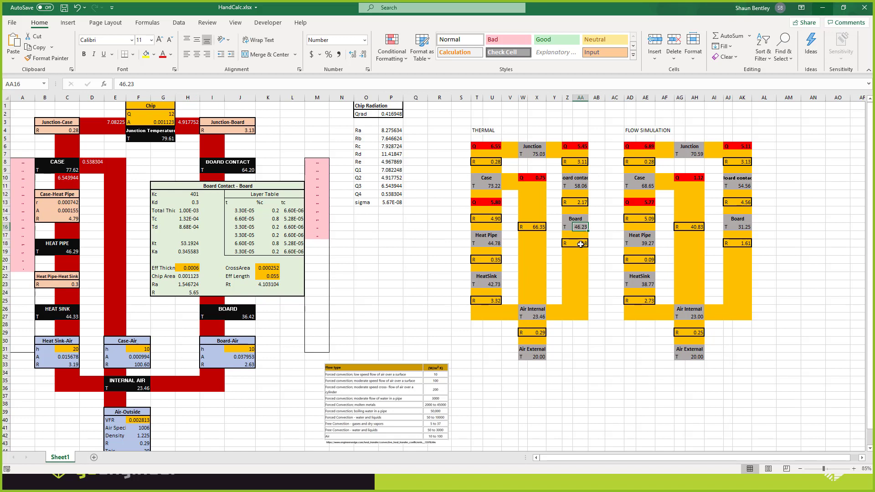
click(581, 245)
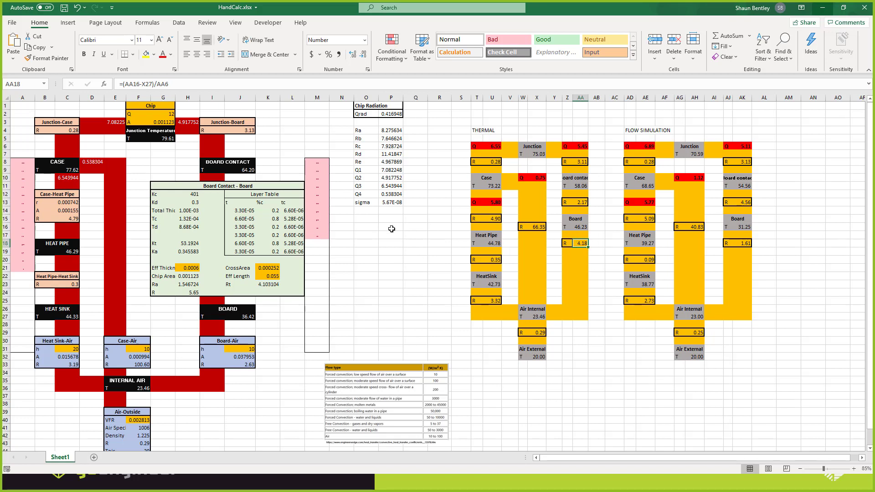
click(194, 292)
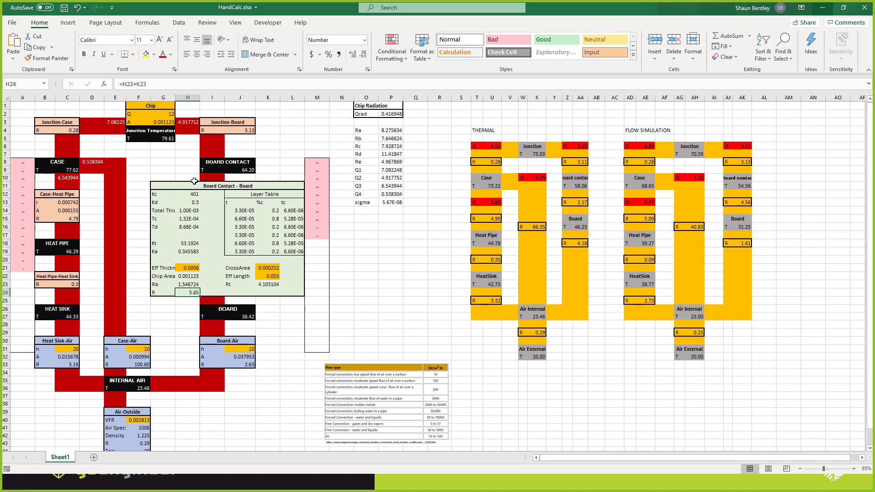
drag(185, 187, 191, 294)
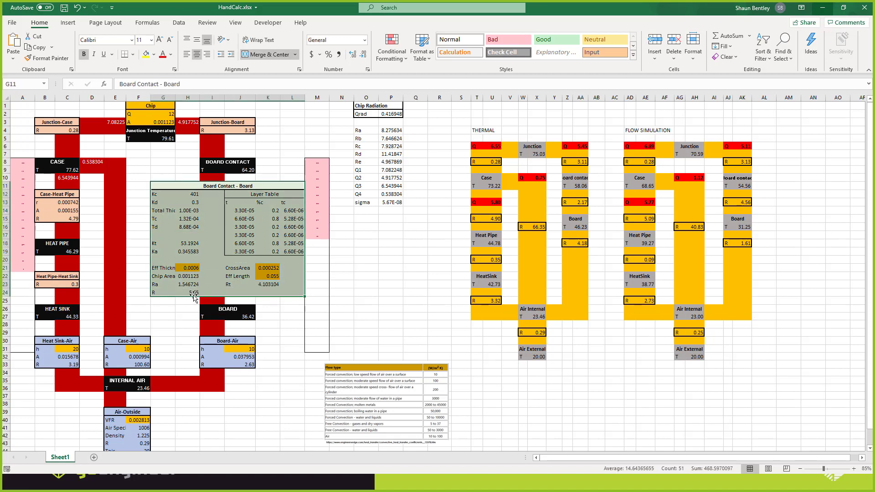
click(188, 292)
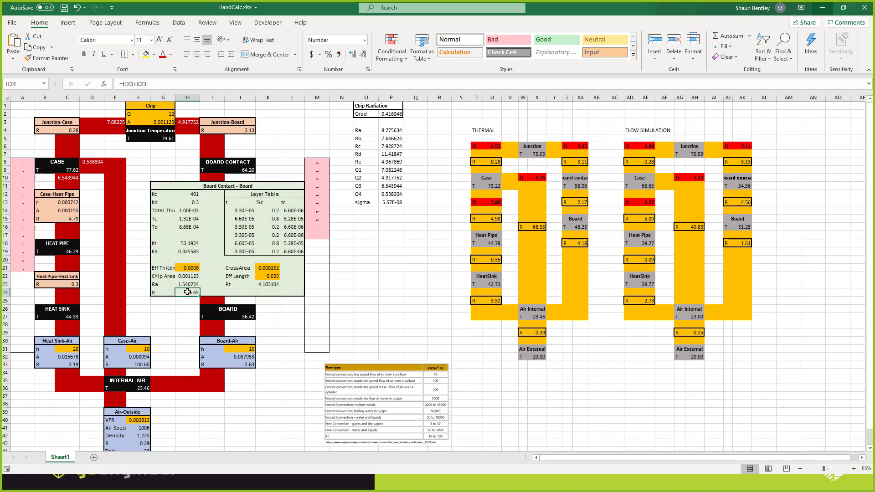
click(404, 308)
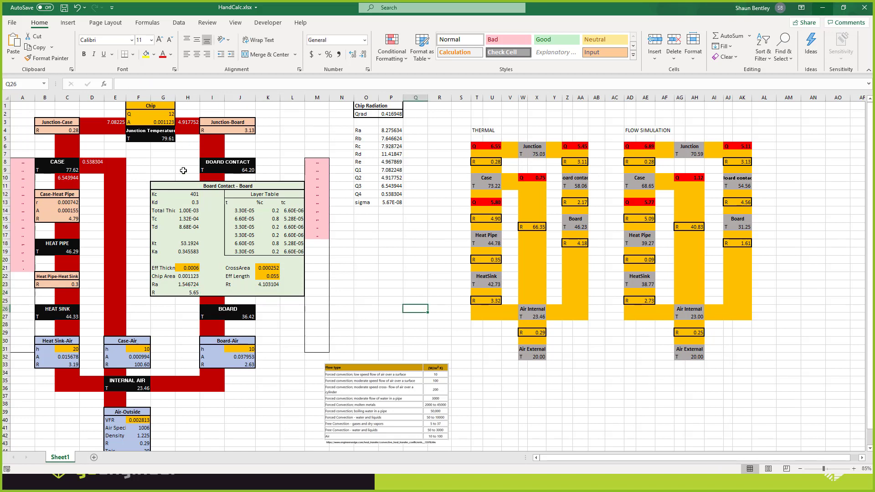
Switch to the PowerPoint slide show and advance the slide comparing the Hand Calc, Thermal and Flow Simulation approaches
key(alt+Tab)
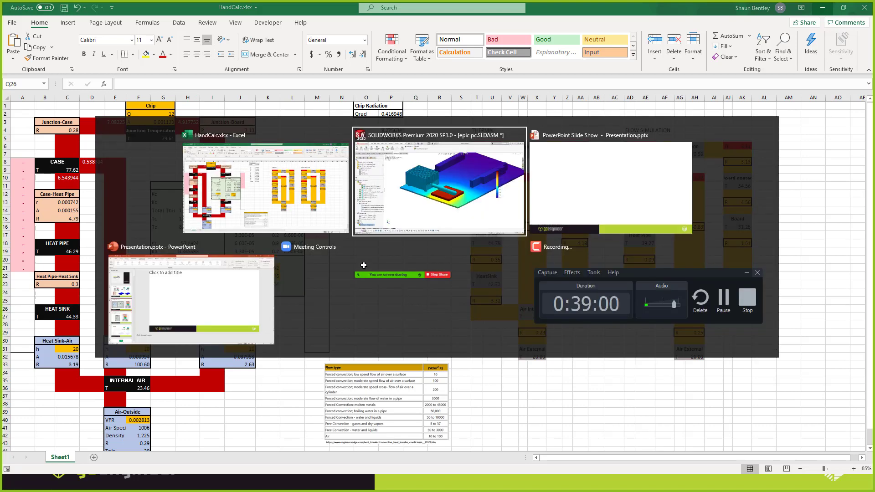
key(alt+Tab)
key(Right)
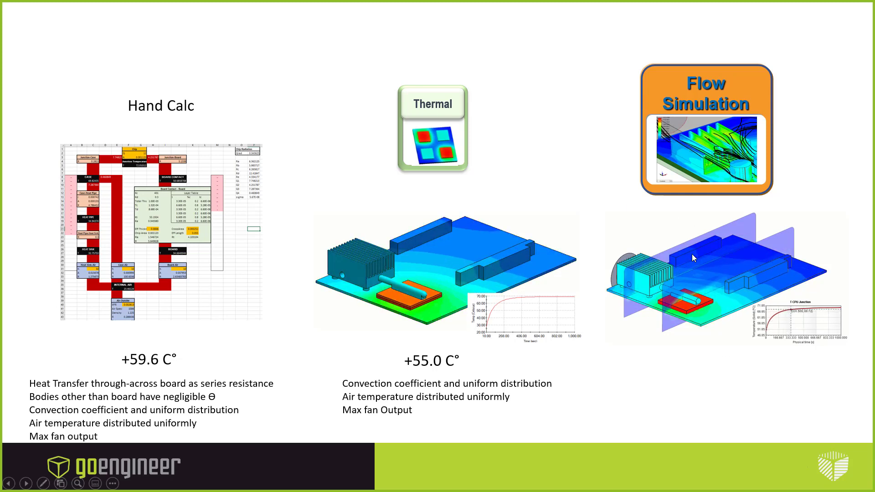
Switch back to SOLIDWORKS, return from the Thermal 2 study to the model, and activate the assembly's Flow configuration
key(alt+Tab)
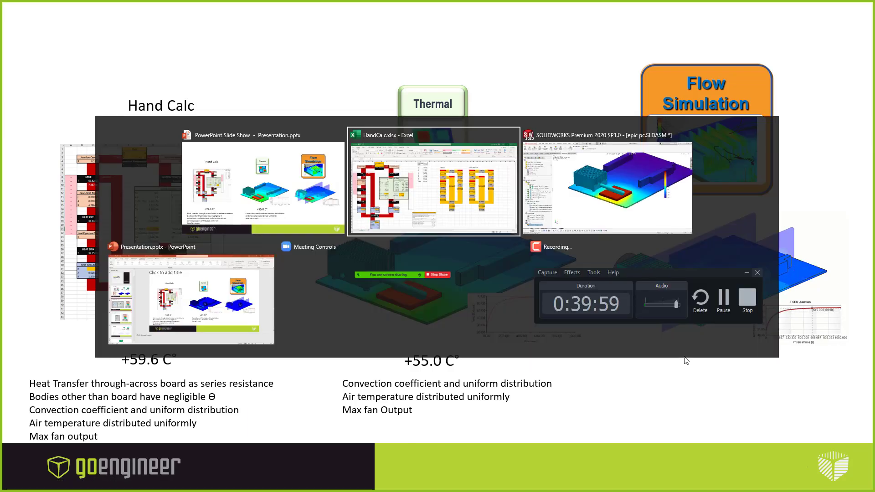
key(alt+Tab)
key(f)
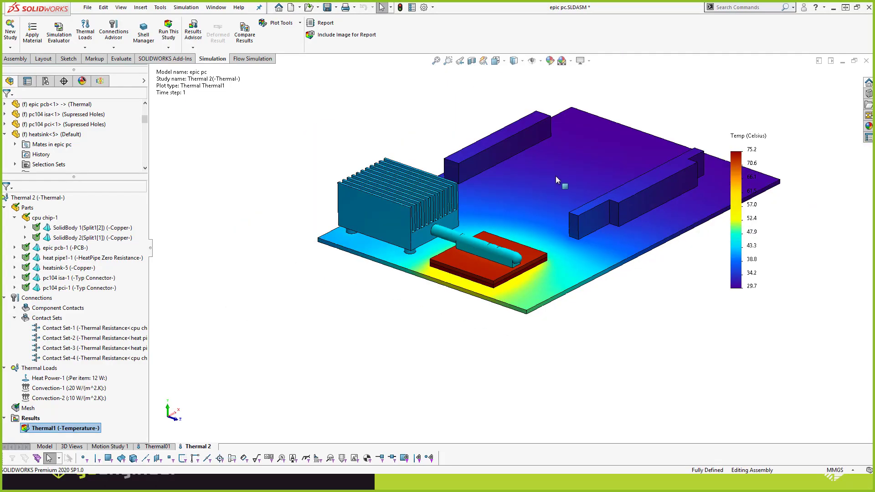
click(100, 82)
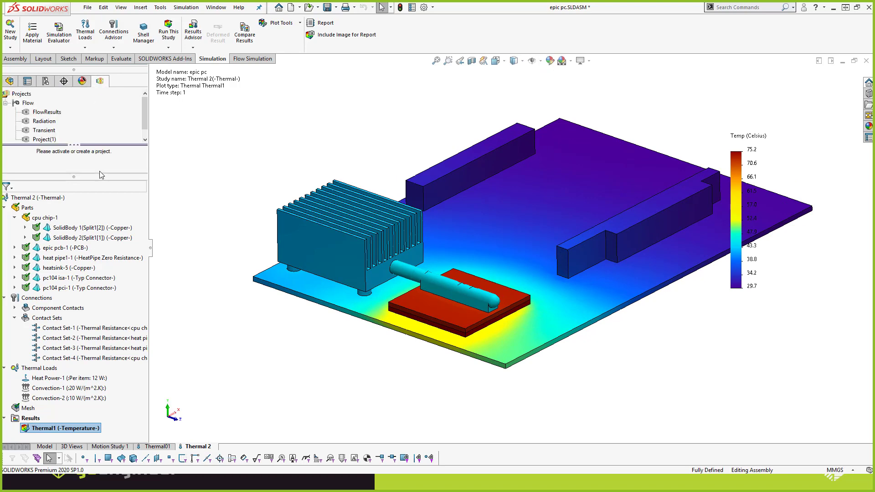
click(44, 446)
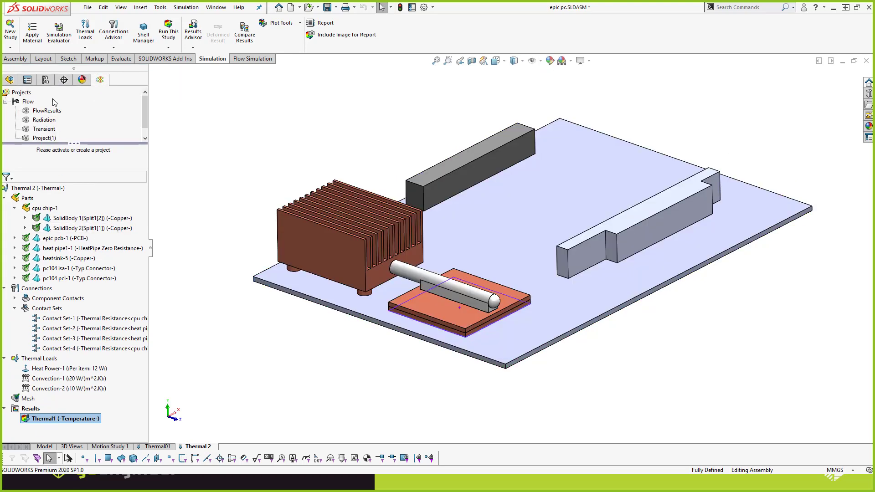
click(47, 82)
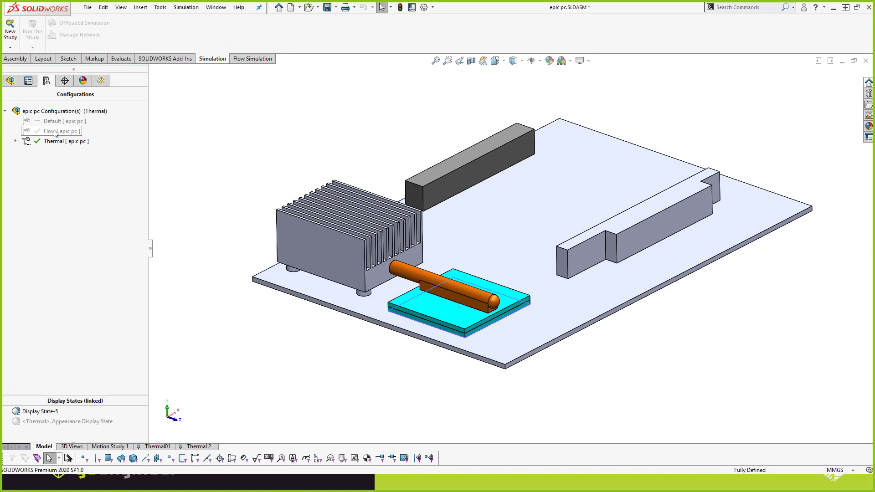
double_click(55, 131)
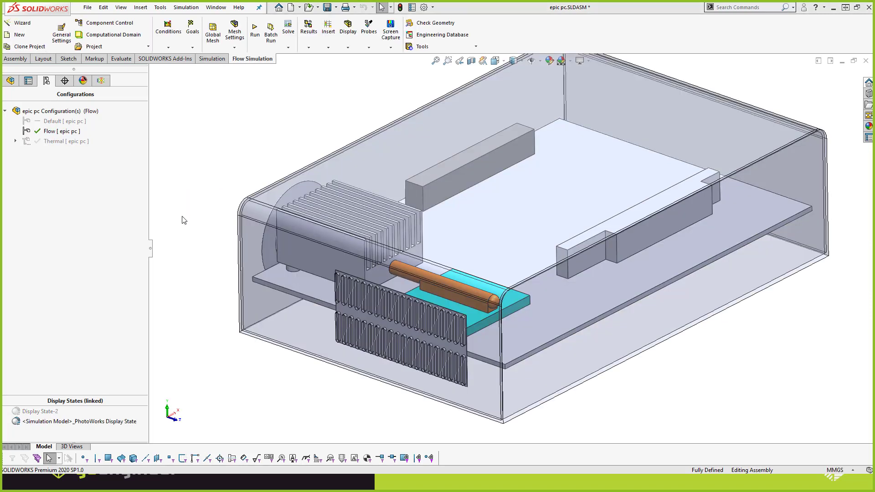
Examine the enclosed Flow model from several angles, including the round inlet lid behind the heatsink and the slotted vent
scroll(403, 296, down, 5)
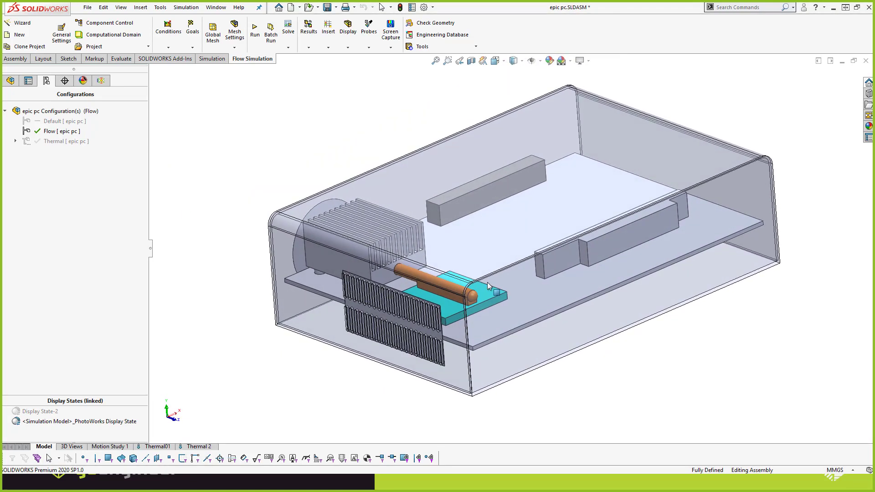
middle_drag(404, 294, 436, 317)
scroll(290, 190, up, 1)
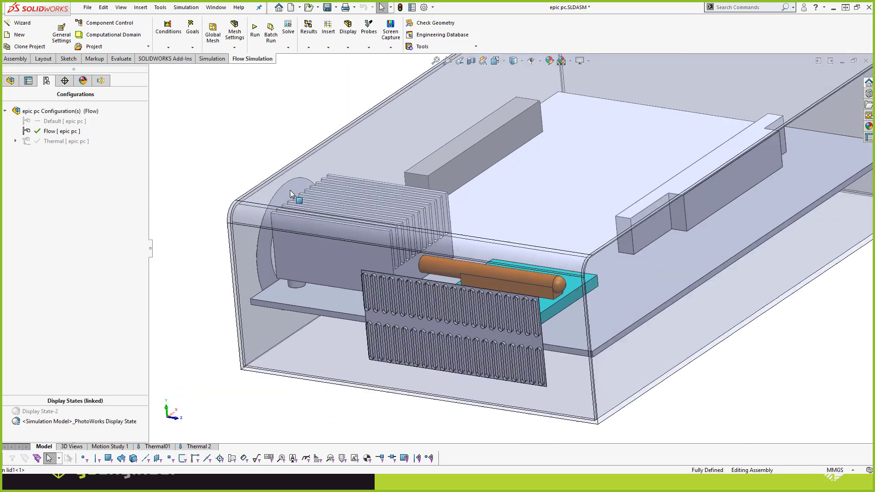
scroll(299, 200, down, 2)
click(297, 199)
scroll(296, 199, up, 2)
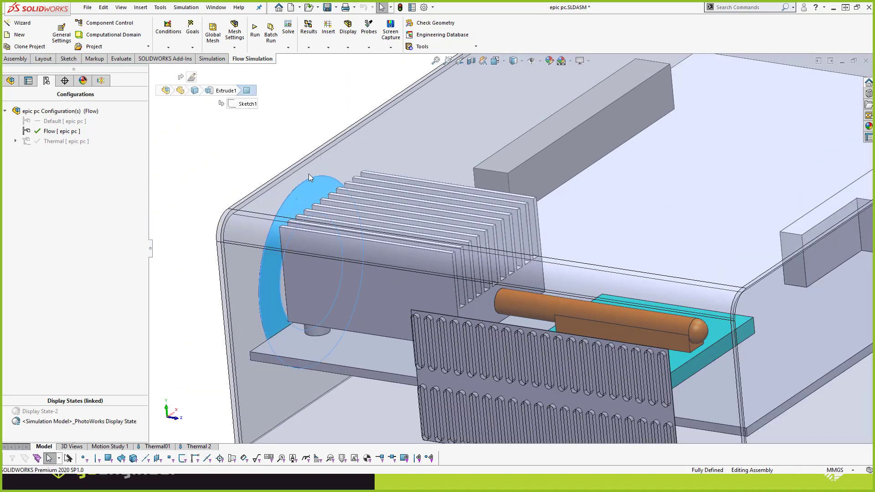
scroll(617, 243, up, 2)
mouse_move(623, 245)
middle_down()
mouse_move(629, 256)
mouse_move(621, 206)
mouse_move(620, 237)
middle_up()
scroll(621, 237, down, 2)
click(345, 128)
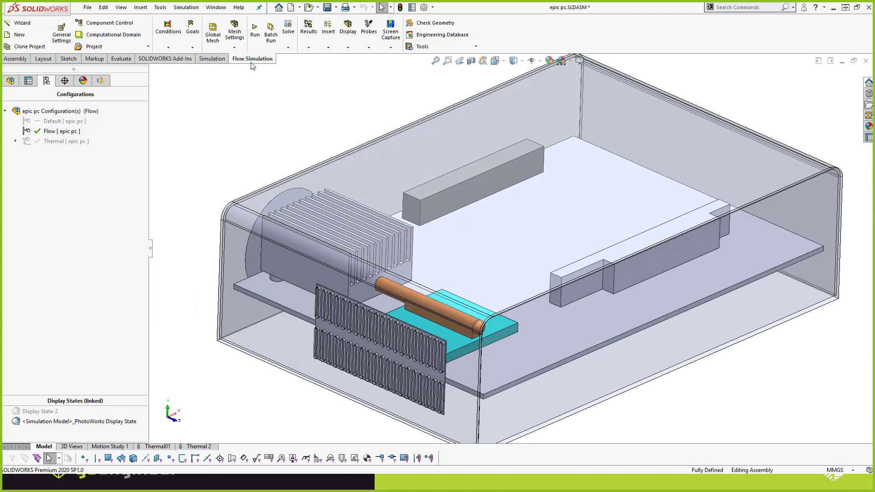
Turn off the SOLIDWORKS Flow Simulation add-in
click(167, 58)
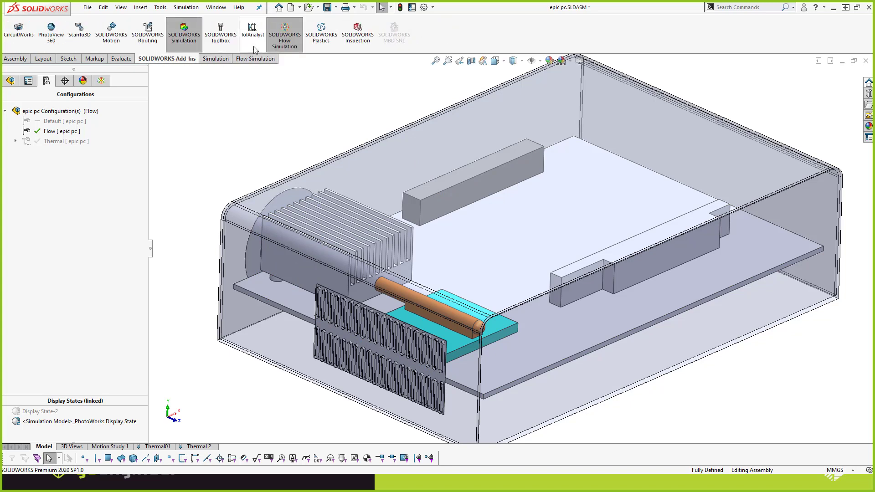
click(285, 43)
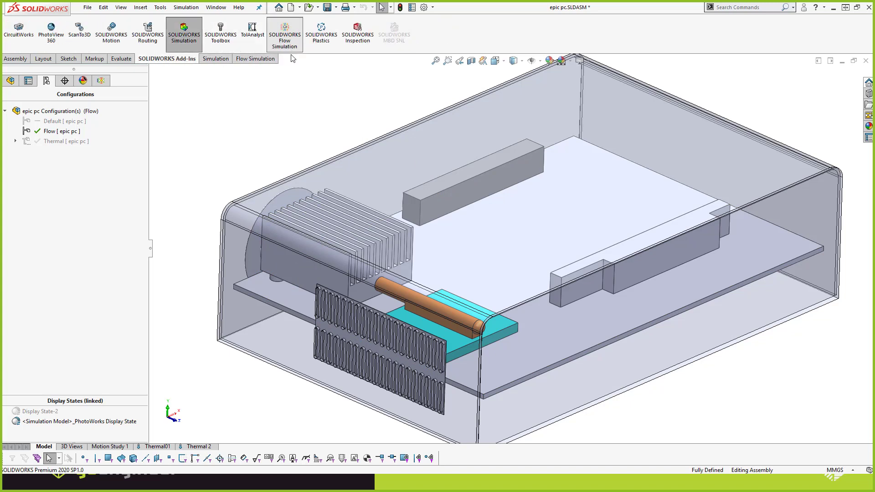
Try to launch the Flow Simulation project wizard, and enlarge the project list to show all of the Flow configuration's projects
click(259, 59)
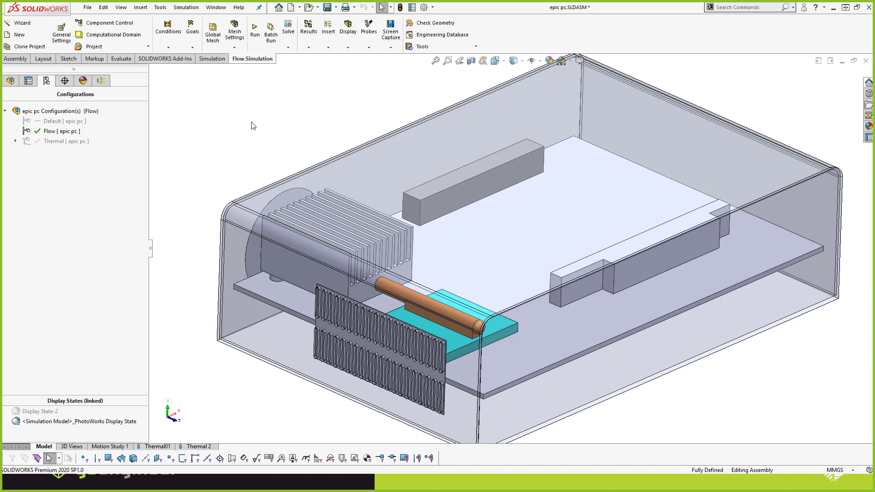
click(20, 26)
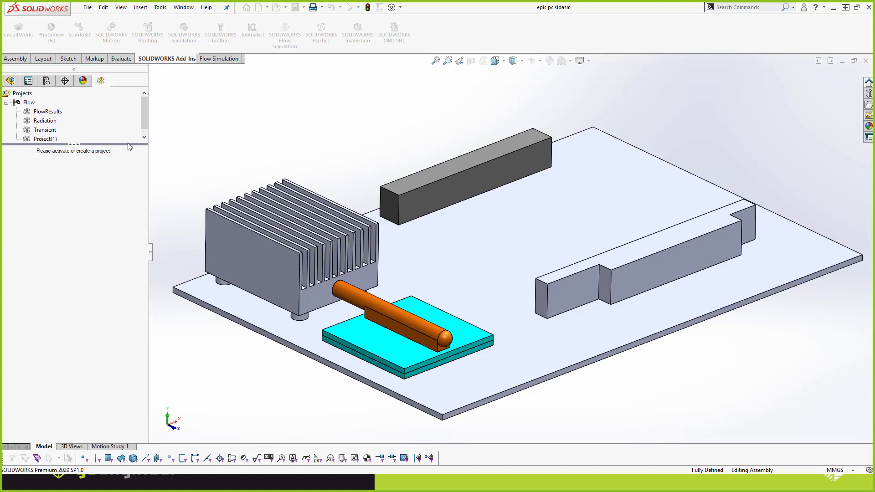
drag(115, 145, 115, 167)
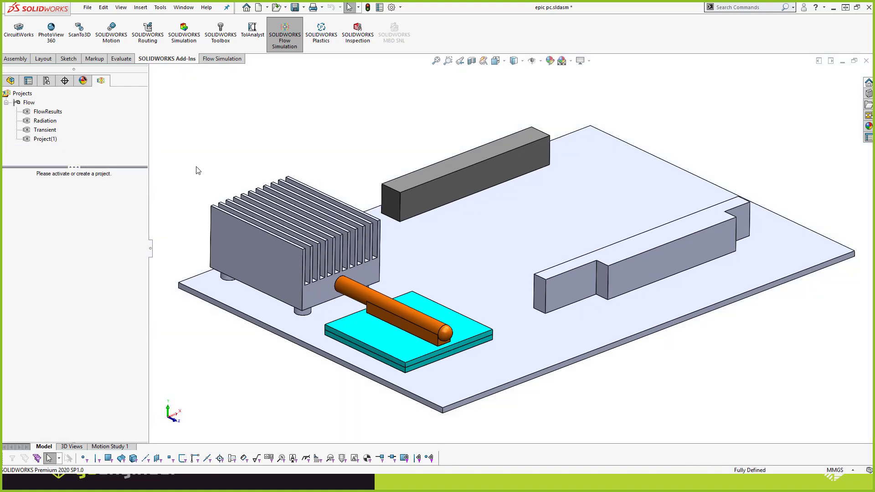
Open the Flow Simulation Online Tutorial and go to the Electronic components example for the Electronics Cooling Module
click(207, 7)
mouse_move(242, 40)
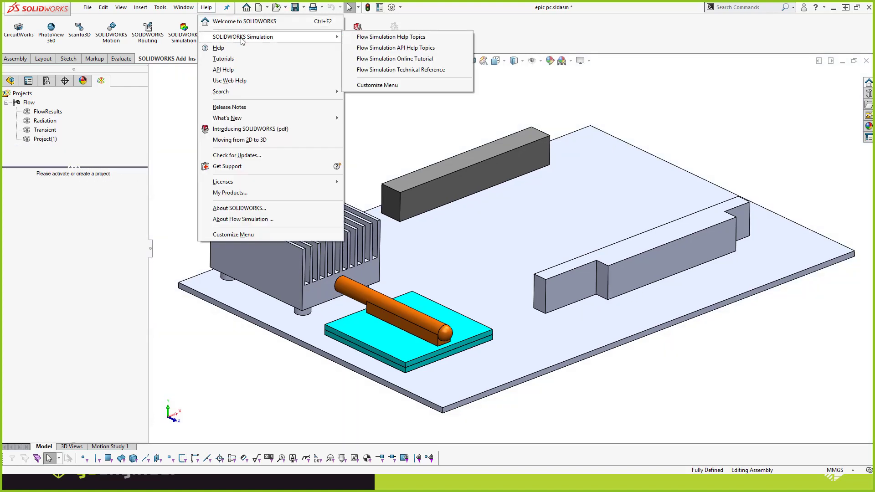
click(403, 59)
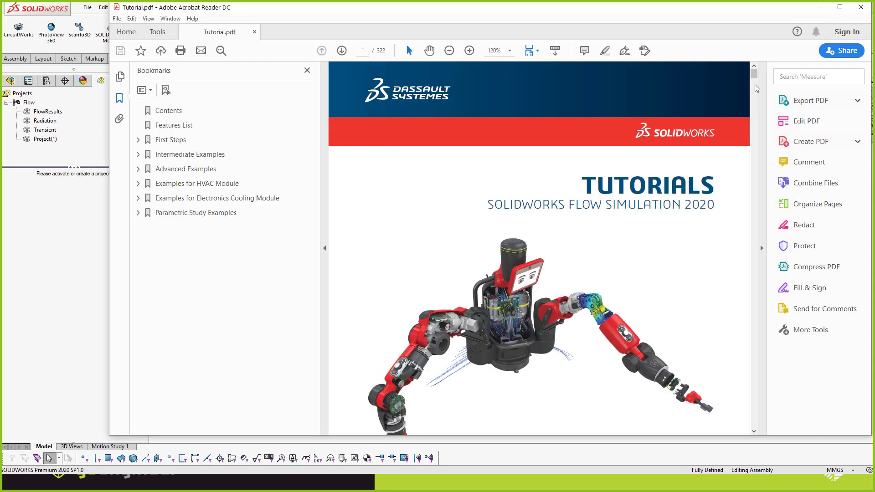
drag(754, 75, 751, 402)
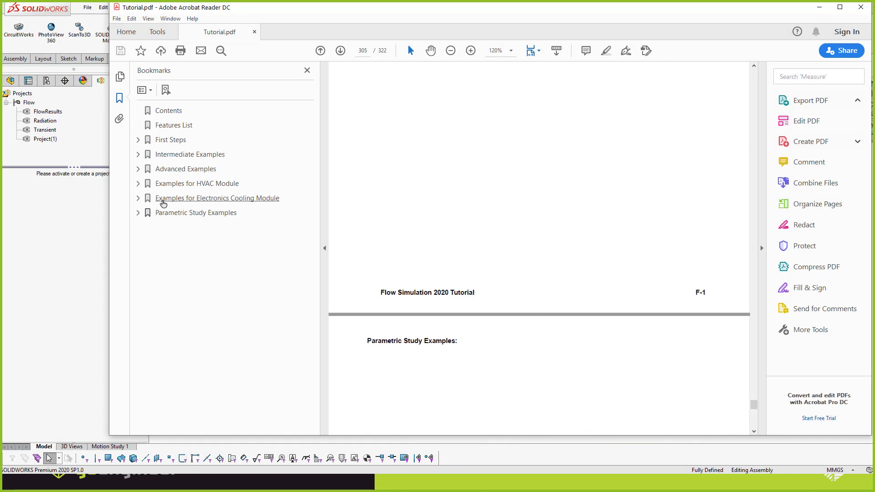
click(164, 199)
click(138, 198)
click(173, 212)
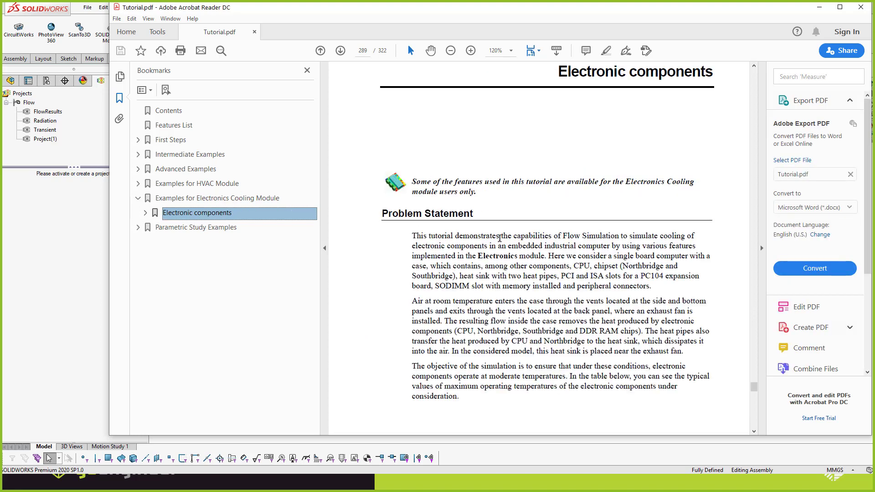
Review the Electronic components tutorial's labelled computer case, simulation model and vent lid explanation, and close the document
scroll(499, 238, down, 15)
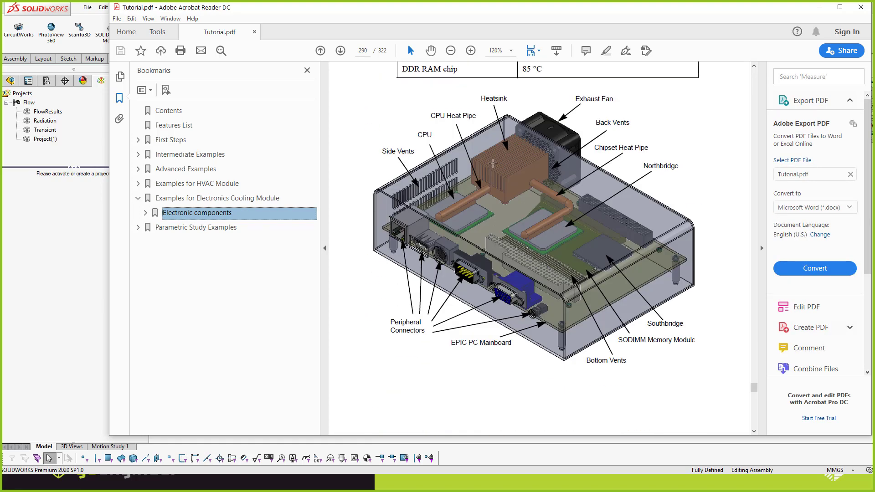
scroll(568, 223, down, 10)
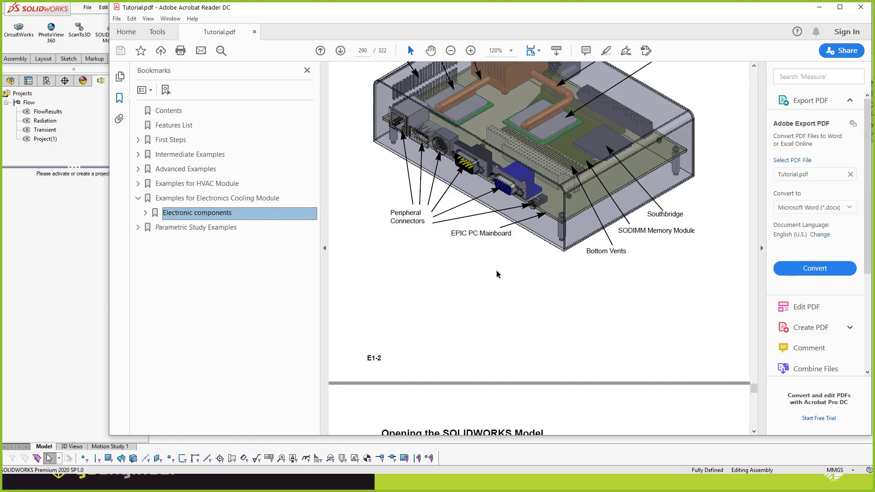
scroll(500, 257, down, 6)
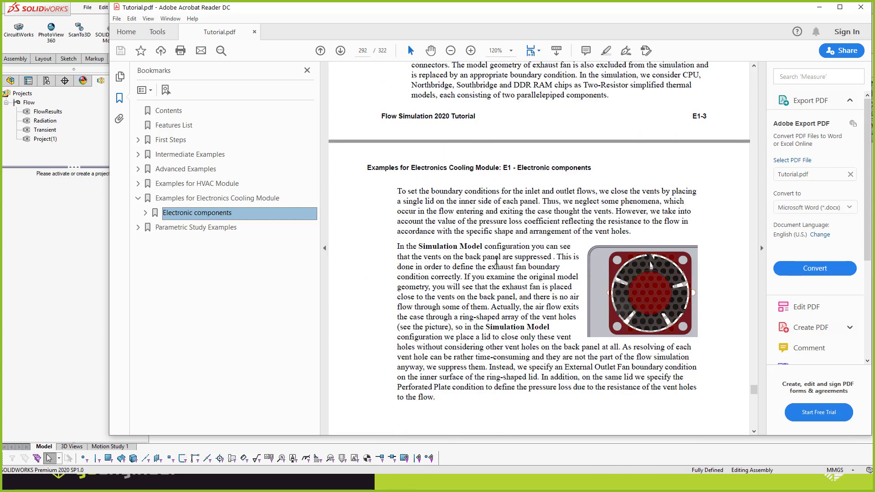
scroll(524, 169, up, 6)
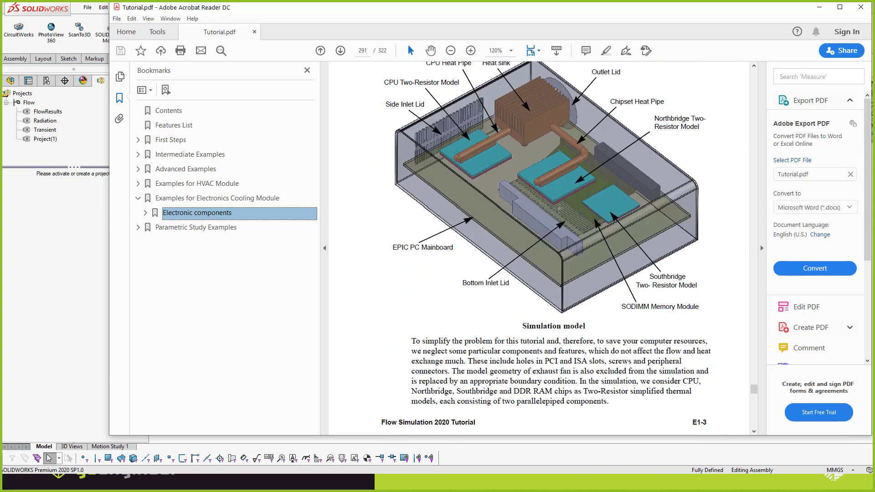
click(861, 7)
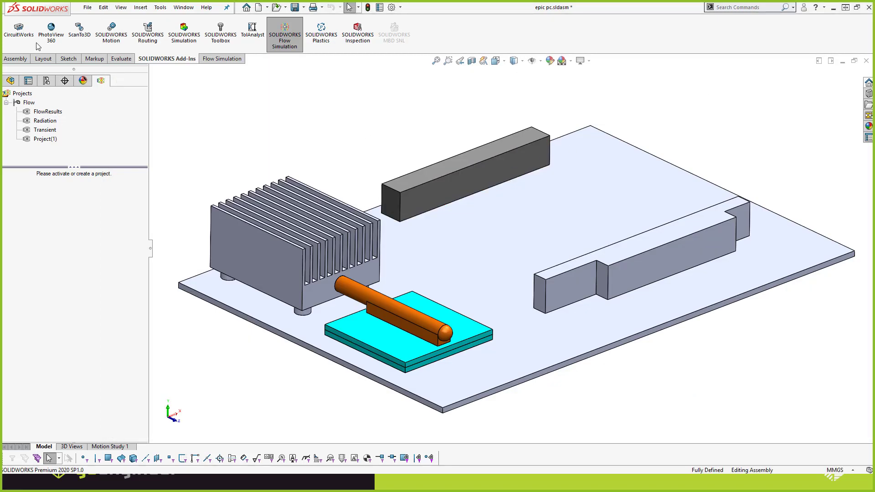
Start a new project with the Flow Simulation wizard, expand its navigator, and accept the name Project(1) in the current configuration
click(211, 59)
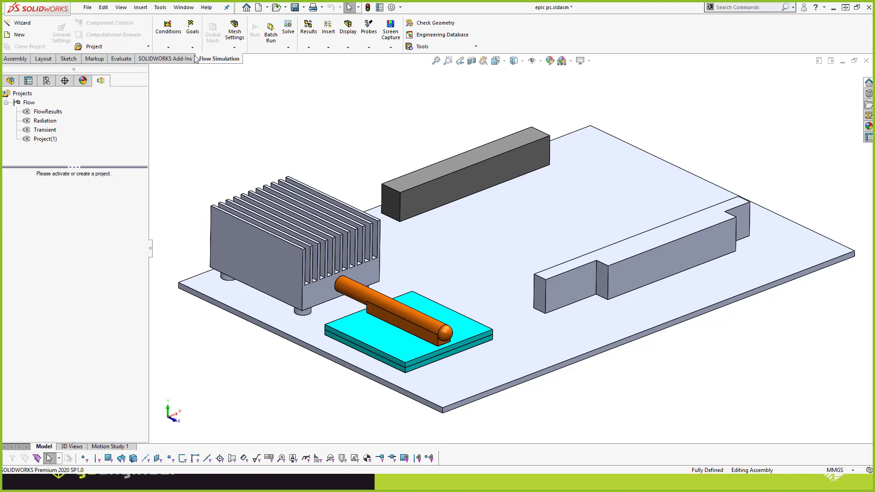
click(20, 23)
drag(309, 137, 267, 105)
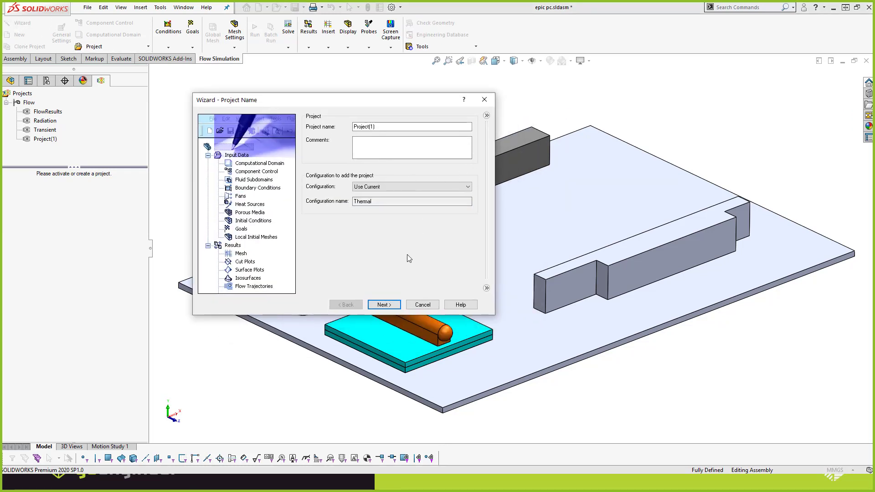
click(487, 116)
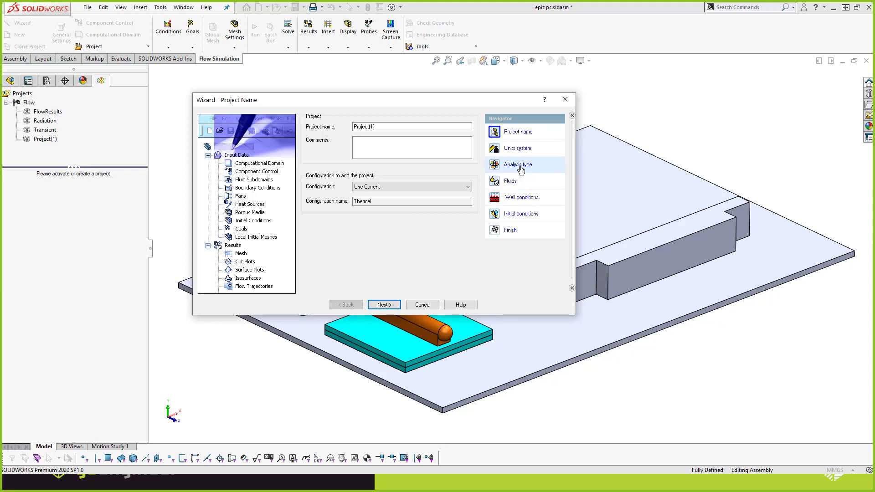
drag(384, 104, 452, 110)
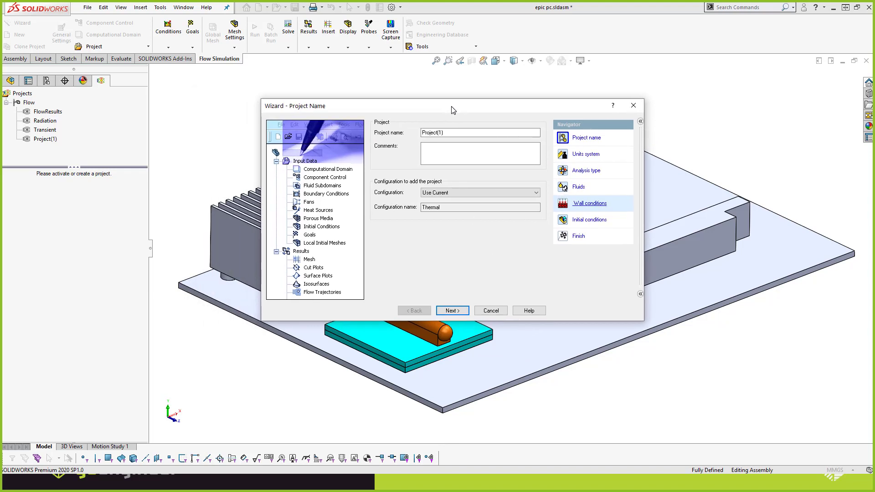
click(449, 313)
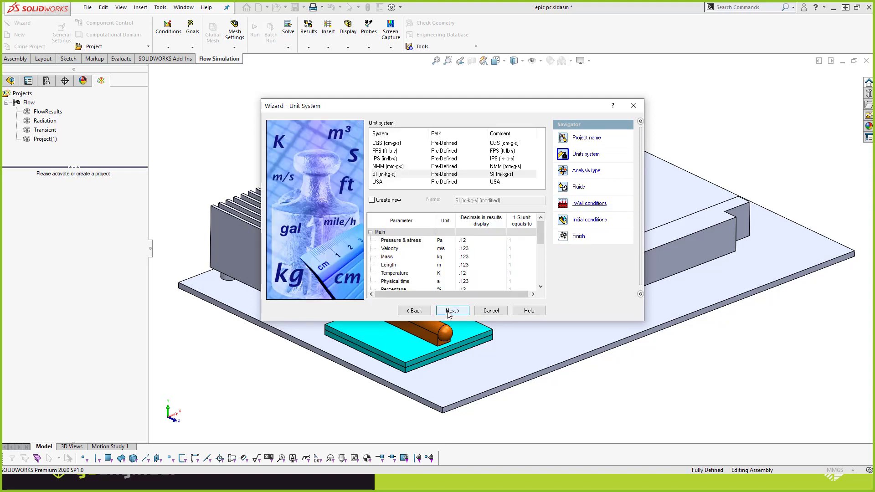
Change the SI unit system's temperature unit to Celsius and proceed to the analysis type
click(440, 273)
click(450, 273)
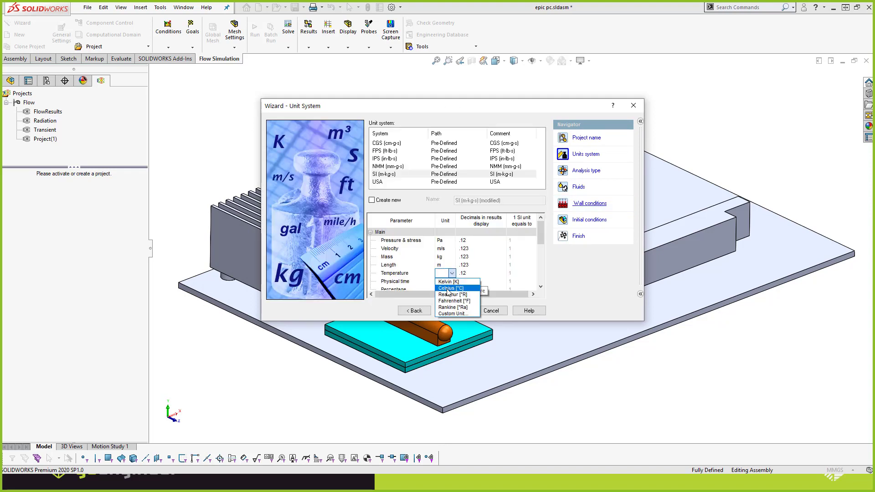
click(444, 287)
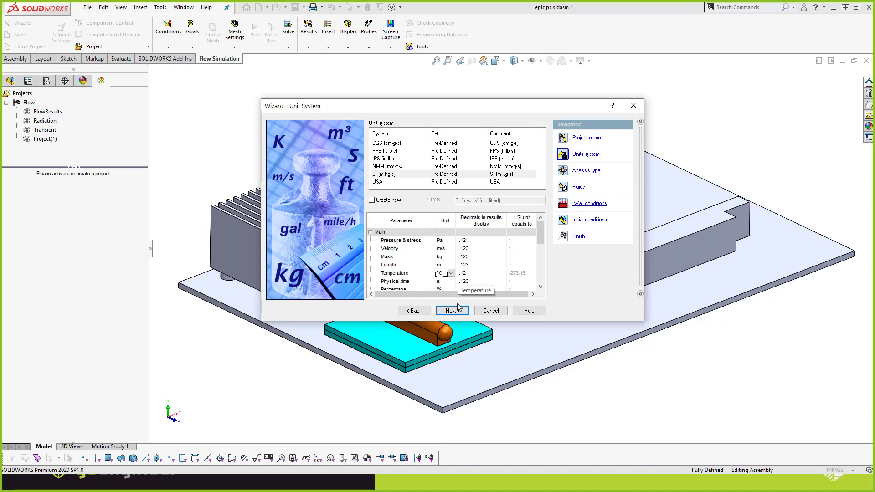
click(458, 309)
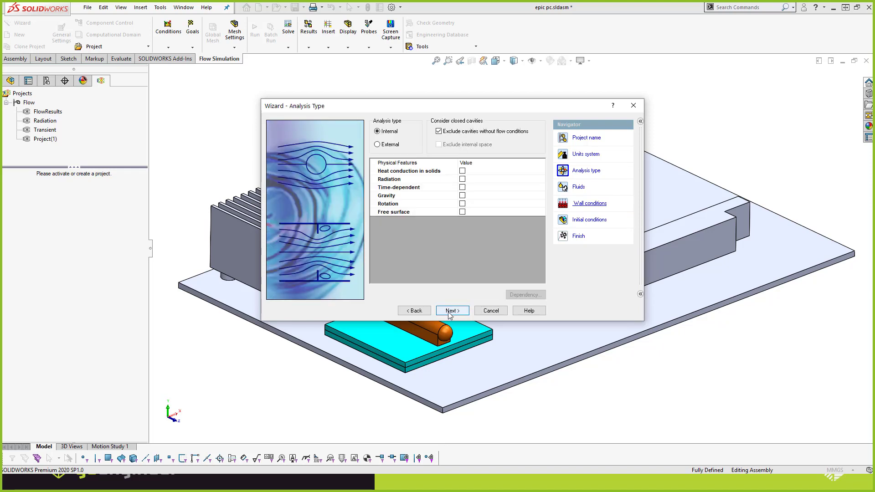
Include heat conduction in solids and gravity in the internal analysis, with gravity of -9.81 m/s^2 in Y and 0 in Z
click(462, 171)
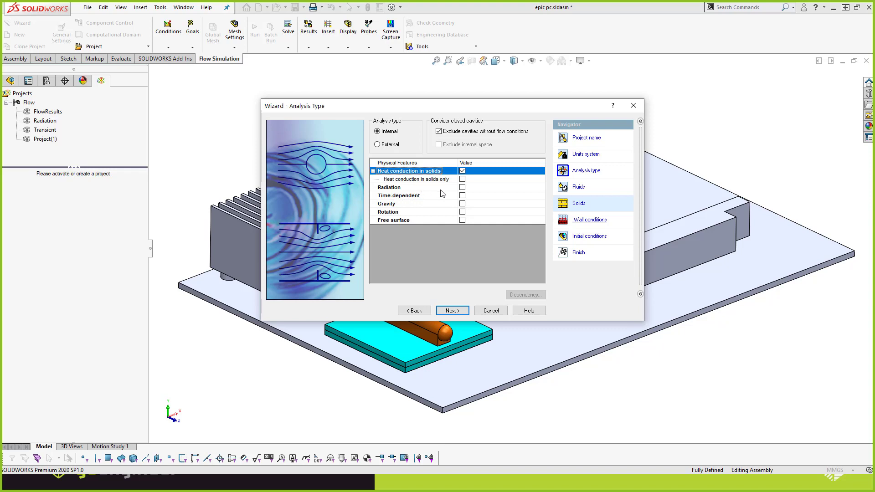
click(405, 205)
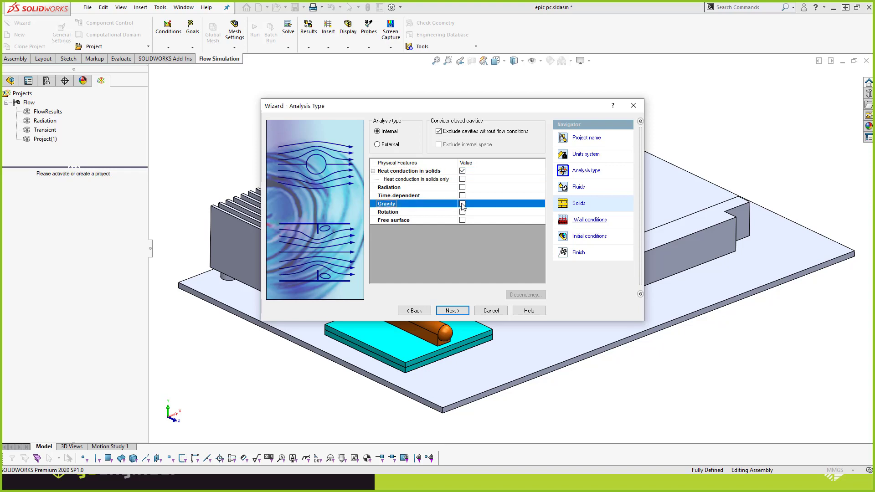
click(462, 204)
click(469, 229)
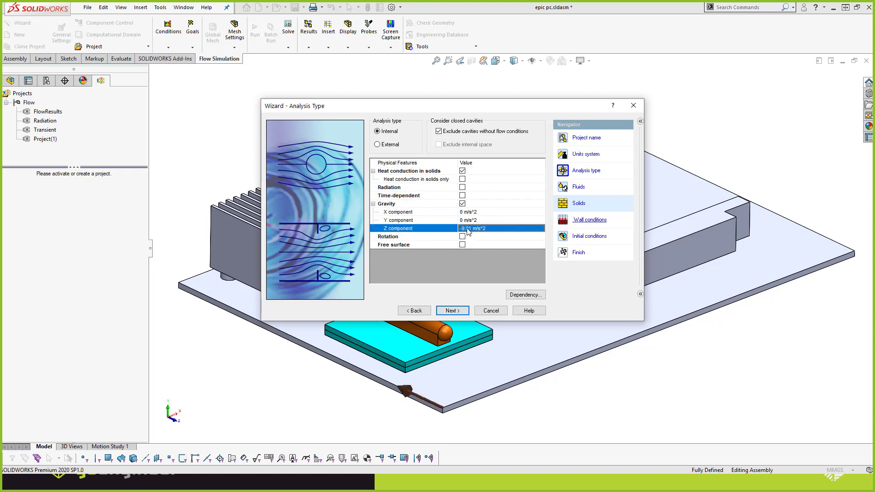
click(465, 222)
text(-9.81 m/s^2)
click(469, 229)
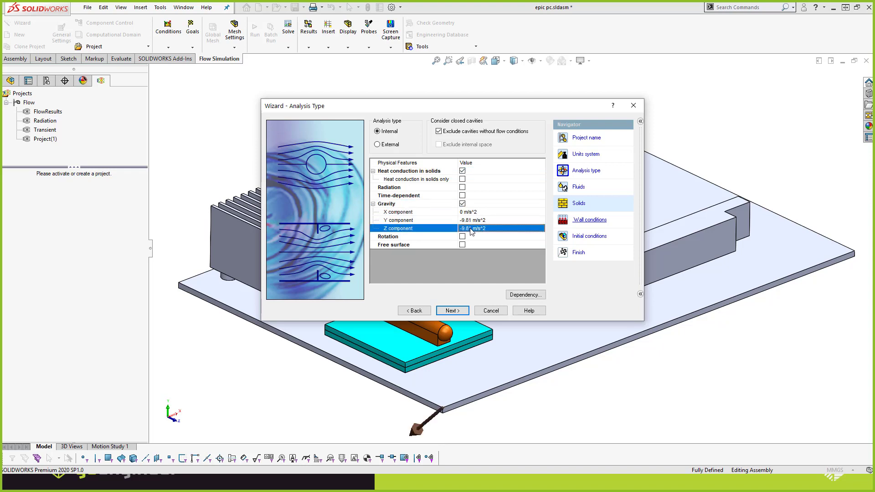
text(0)
click(463, 221)
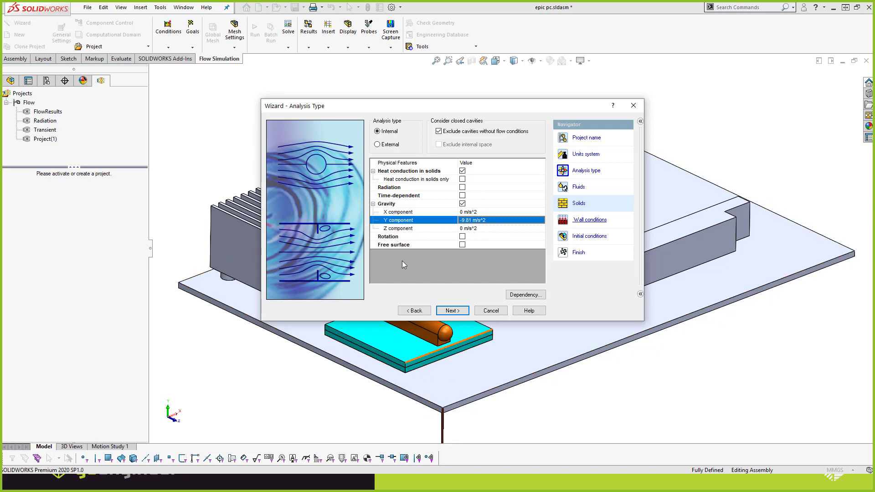
click(446, 309)
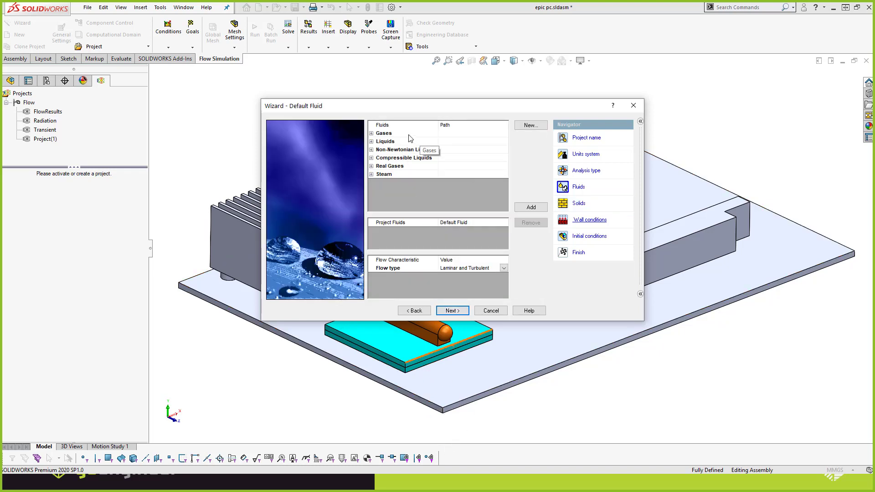
Add Air from the gases as the project's default fluid and proceed to the default solid
click(371, 133)
double_click(395, 157)
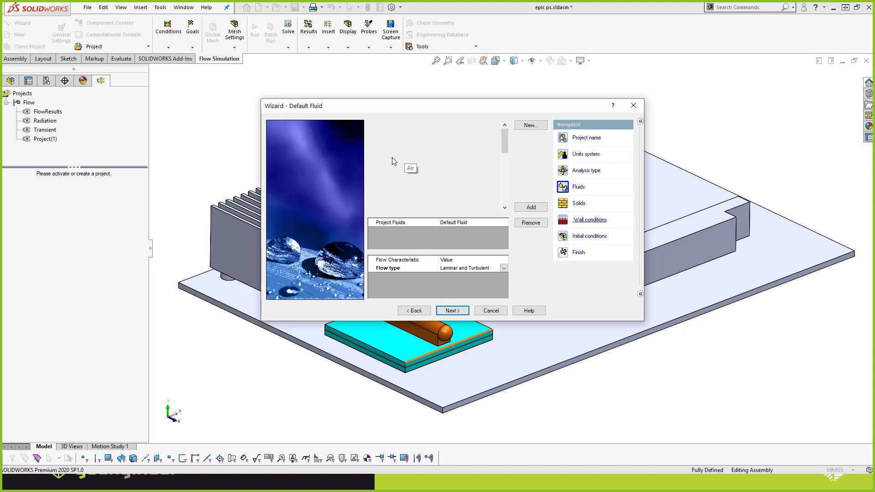
click(453, 312)
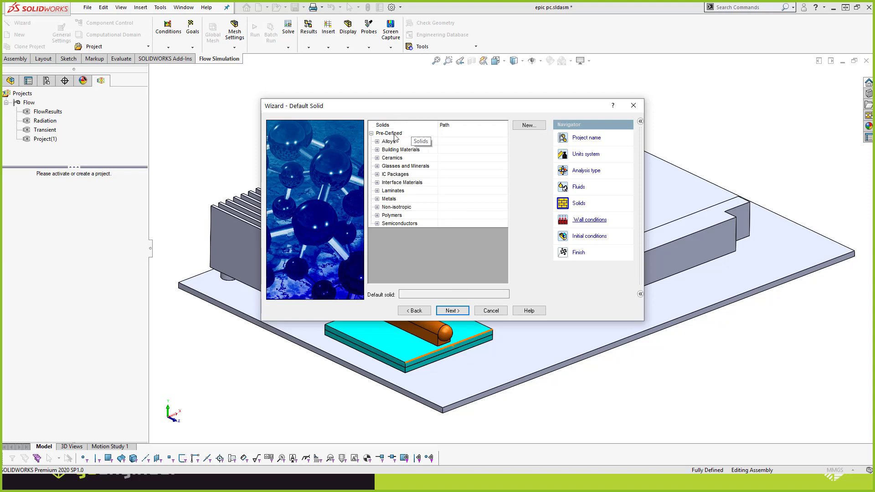
Choose Steel Stainless 321 from the pre-defined alloys for the default solid
click(377, 199)
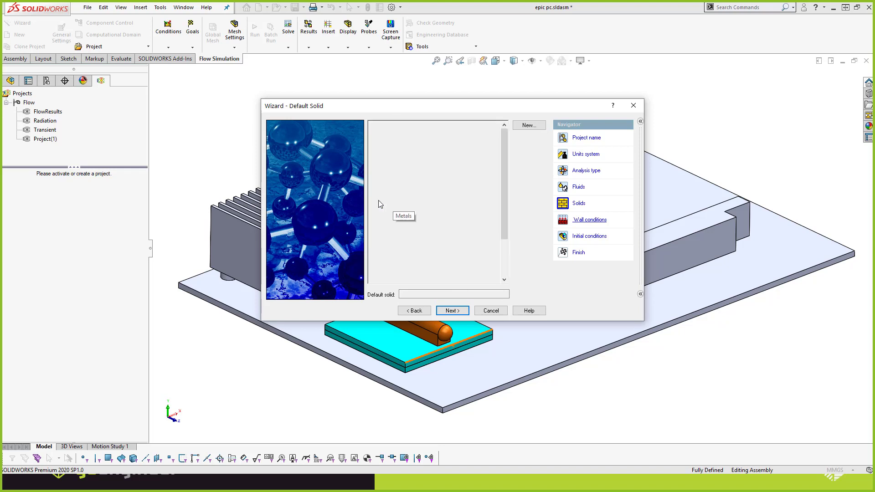
scroll(409, 223, down, 3)
scroll(407, 223, up, 3)
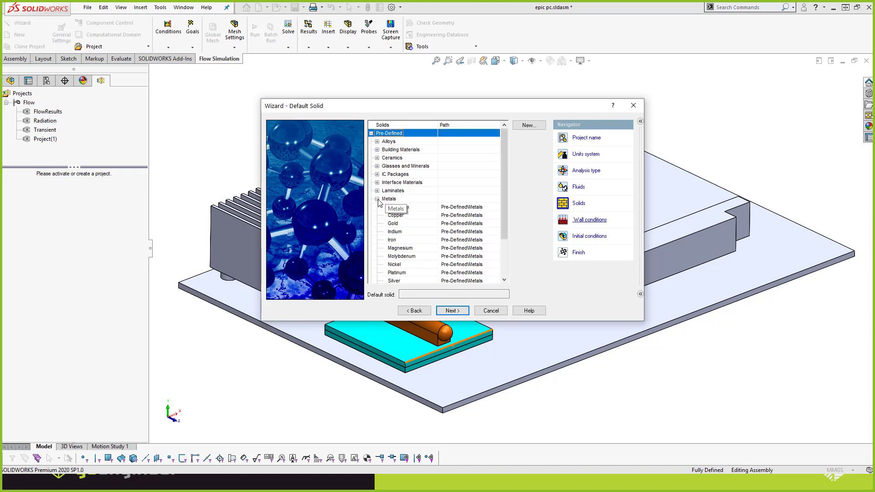
click(377, 199)
click(377, 141)
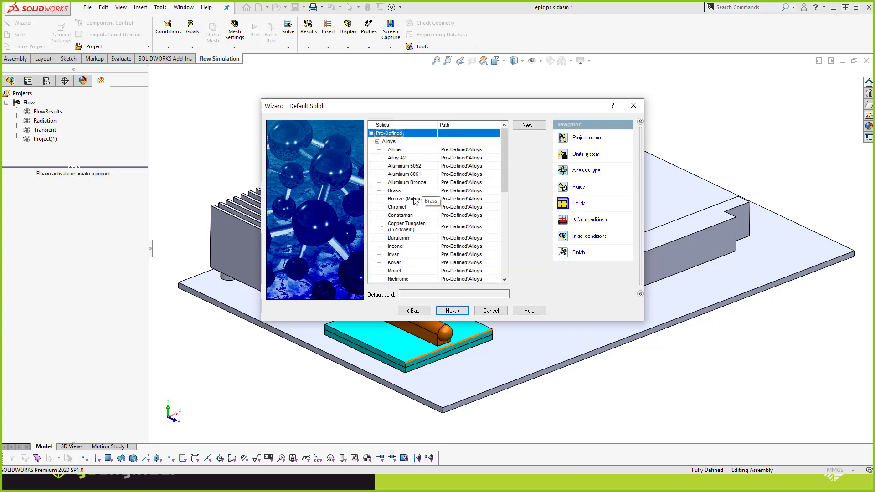
scroll(409, 230, down, 5)
click(406, 238)
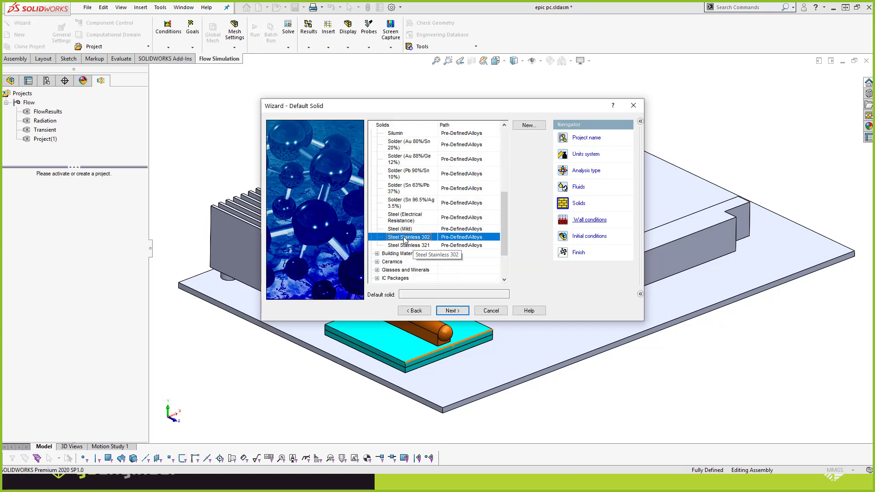
click(407, 246)
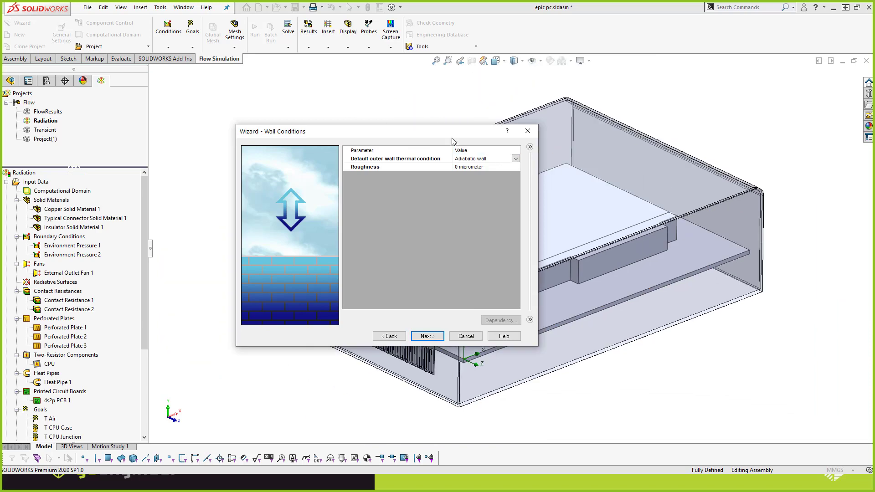
Set the default outer wall condition to a heat transfer coefficient of 5 W/m^2/K with external fluid at 20 °C
drag(449, 135, 275, 112)
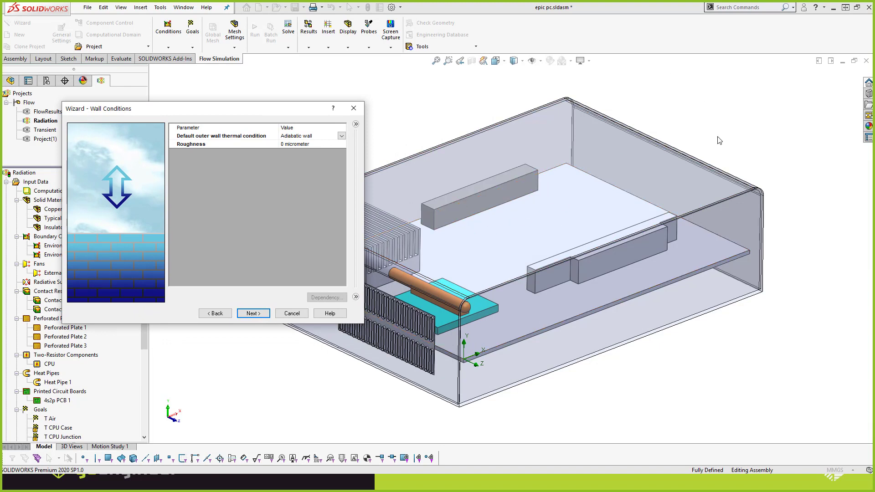
click(342, 136)
click(343, 136)
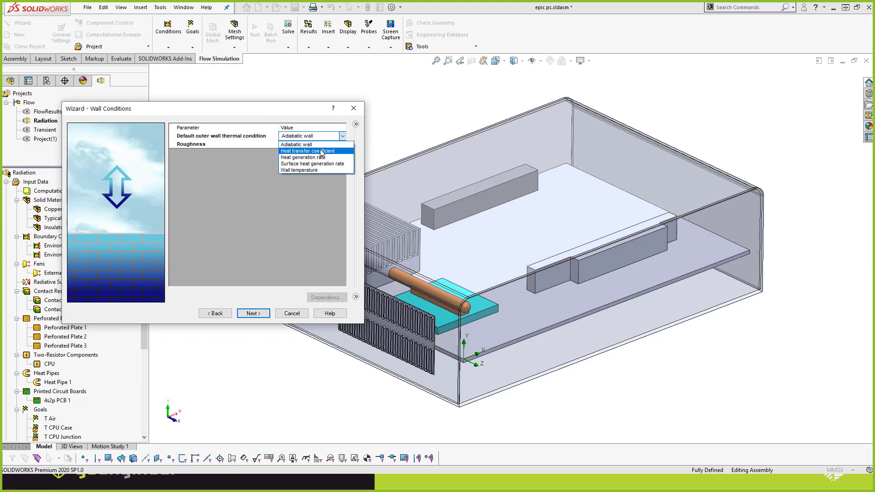
click(321, 151)
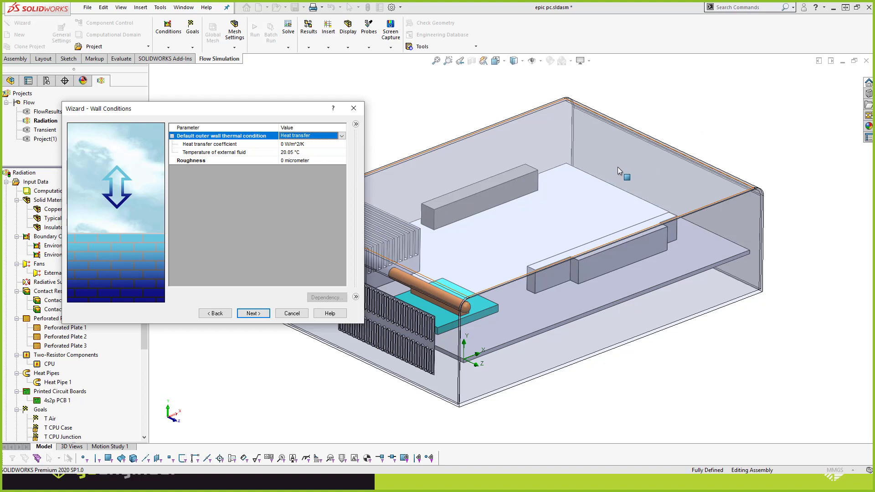
click(317, 144)
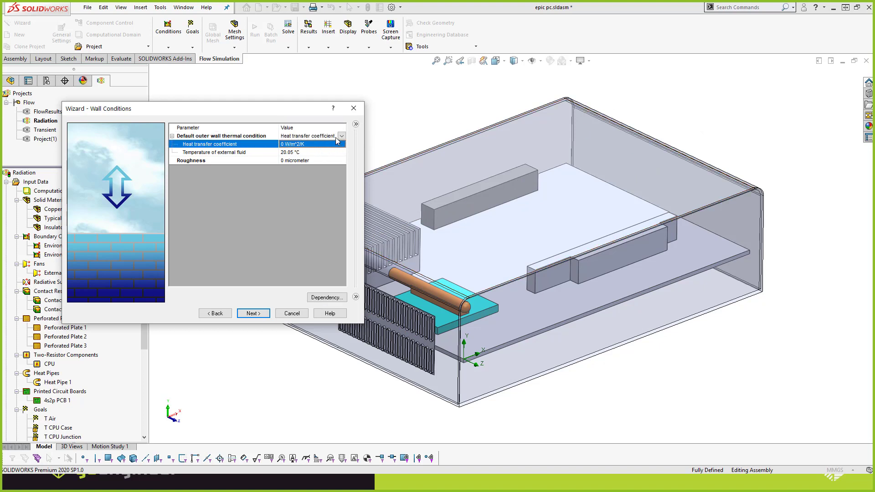
text(5)
click(292, 153)
text(20)
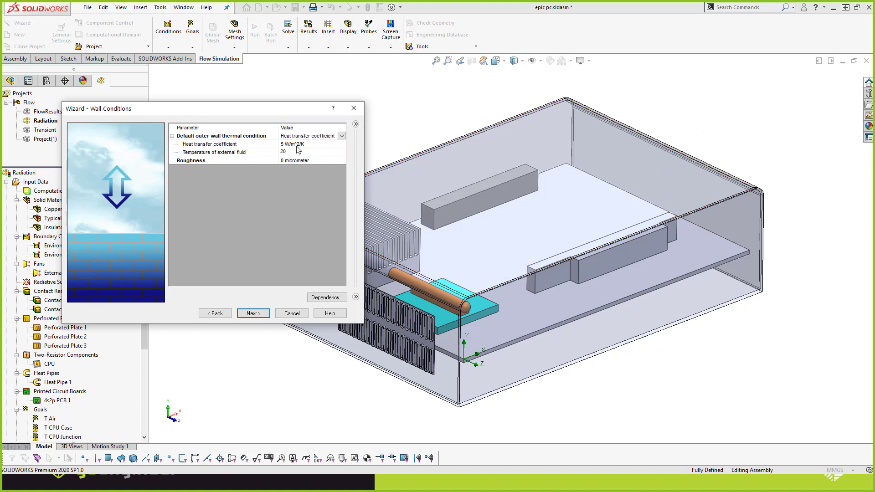
key(Up)
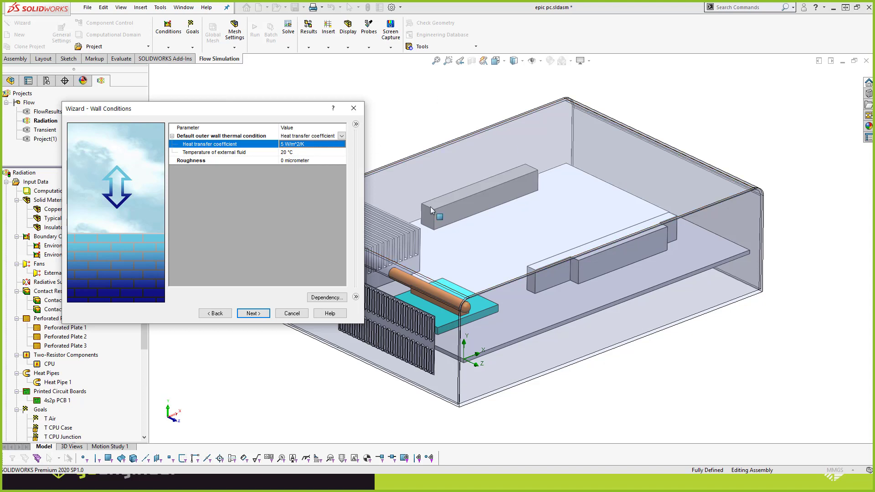
Accept the outer wall conditions and the initial conditions, and finish creating the flow project
click(253, 313)
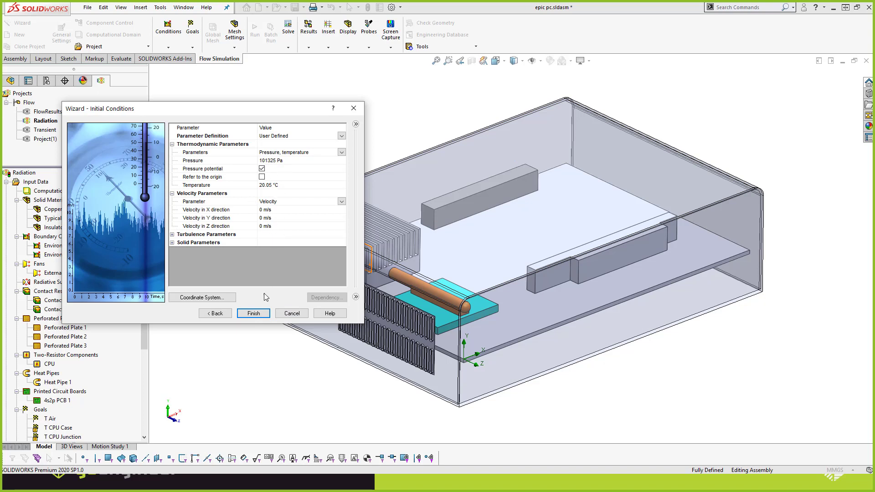
click(254, 314)
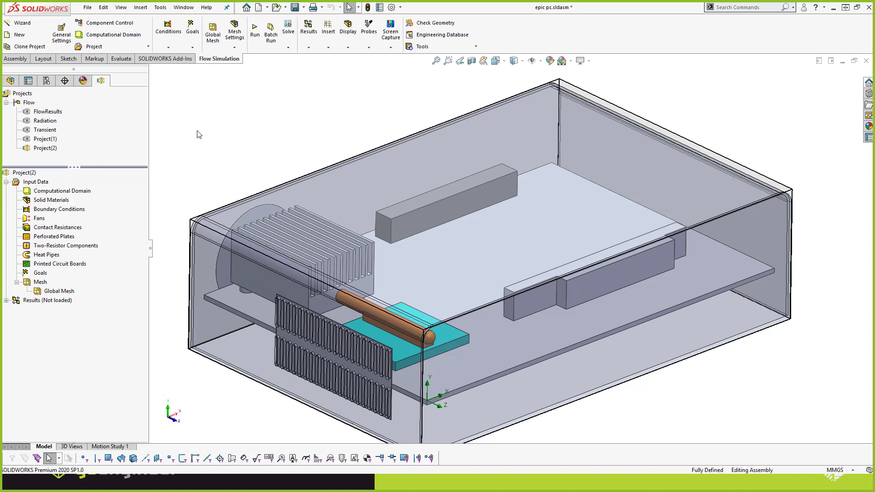
Assign the predefined metal Copper as the solid material of the heatsink
right_click(57, 202)
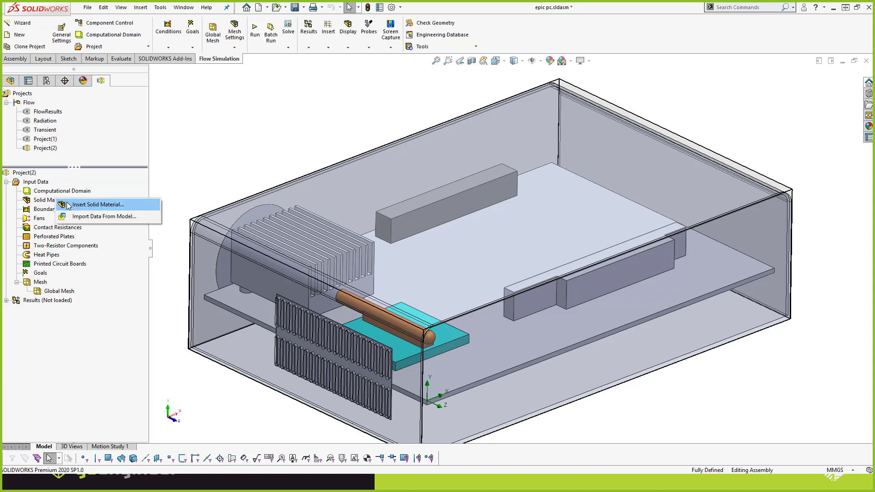
click(68, 206)
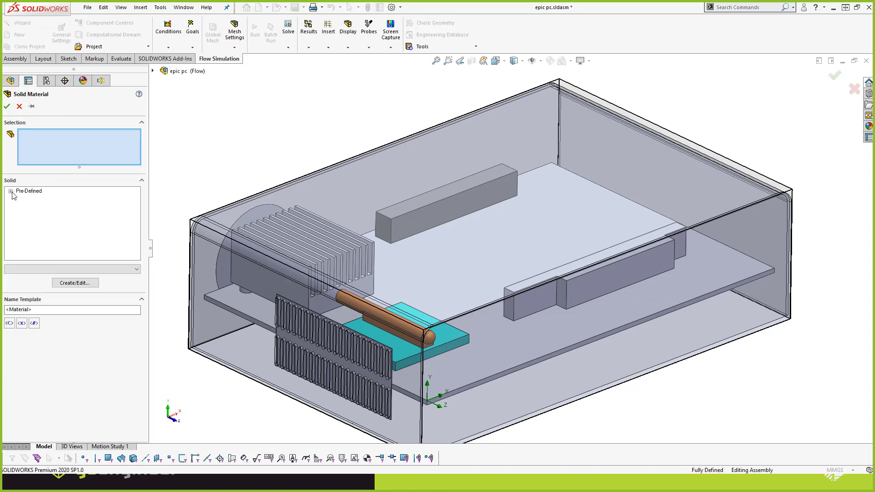
click(11, 191)
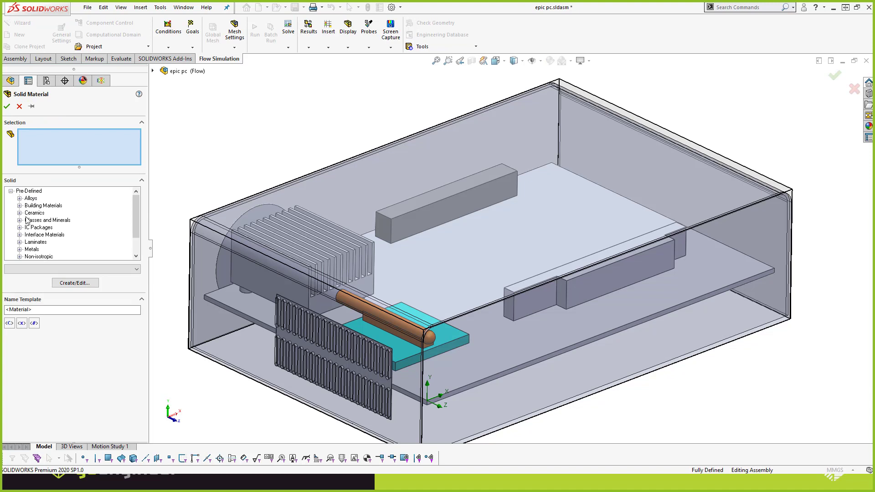
click(307, 273)
click(19, 249)
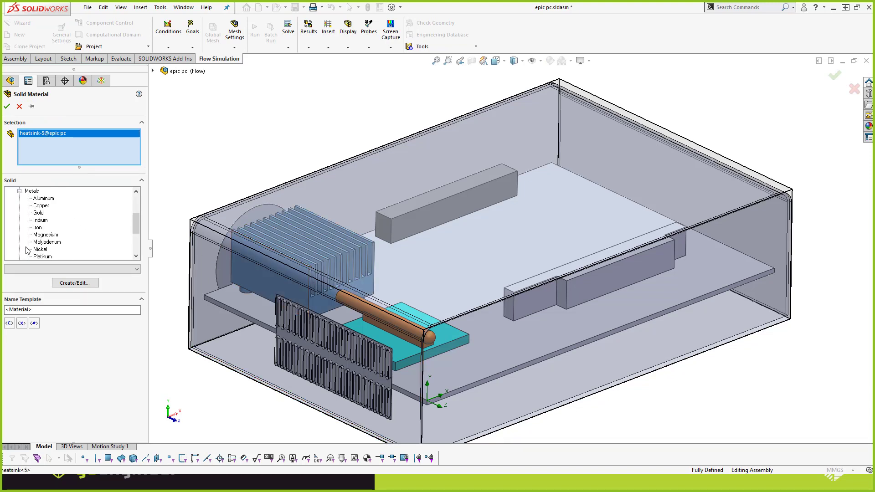
click(42, 205)
click(7, 106)
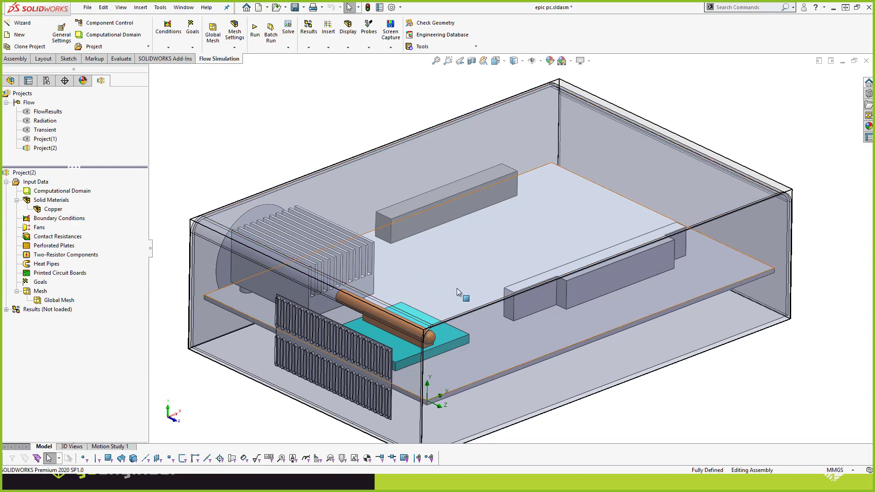
Start a printed circuit board definition with the user-defined 4s2p PCB from the epic pc.sldasm Simulation Model folder
scroll(456, 287, down, 2)
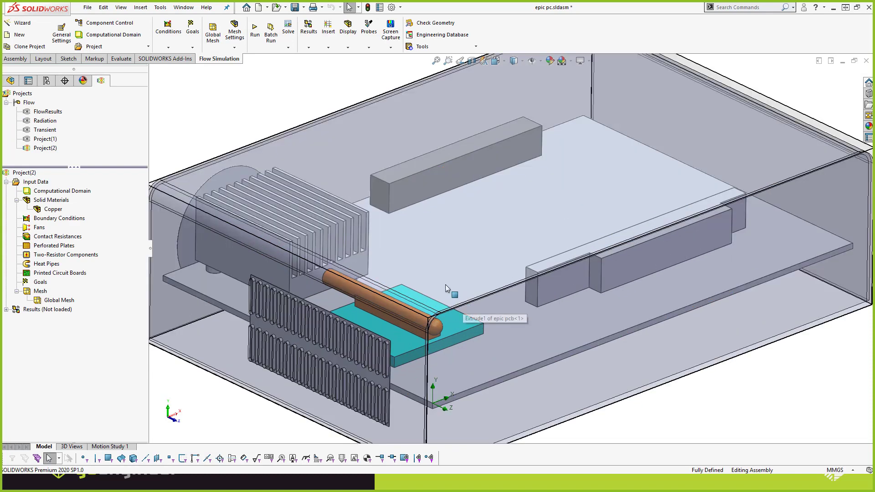
right_click(40, 274)
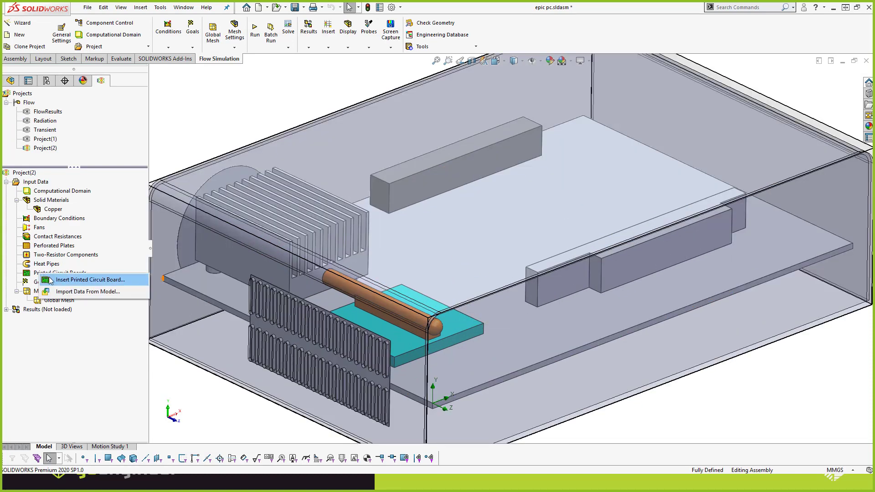
click(50, 280)
click(10, 191)
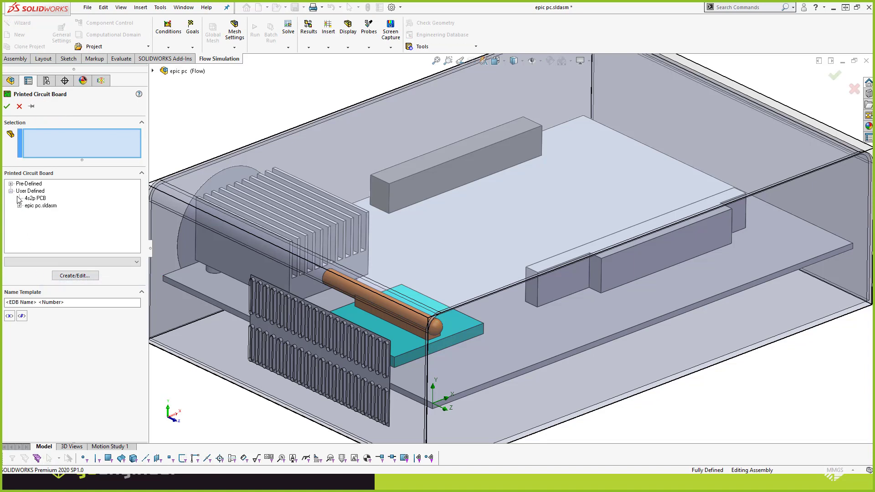
click(20, 206)
click(28, 213)
click(54, 220)
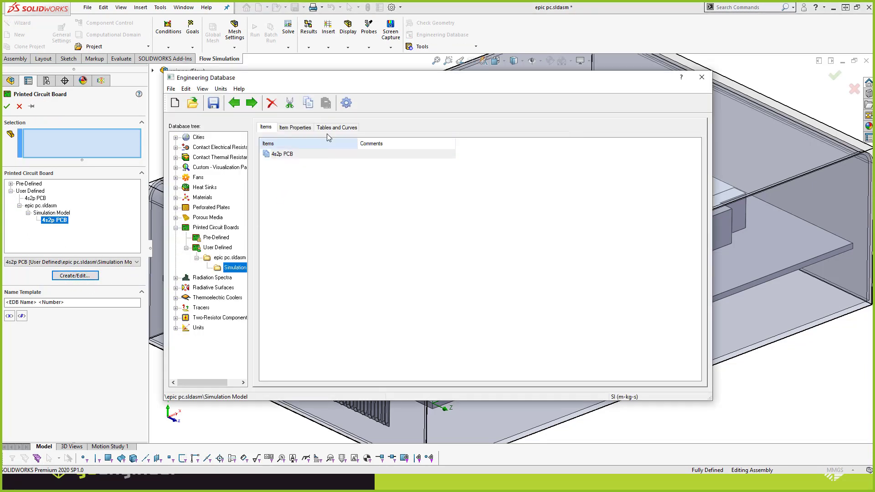
Examine the 4s2p PCB's conducting layers, conductivities and specific heats in the Engineering Database, and close it without saving
click(337, 127)
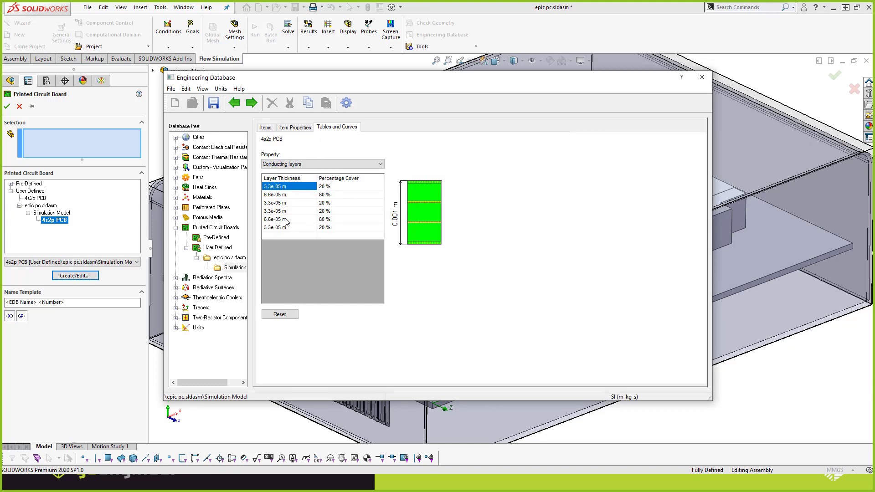
drag(333, 188, 327, 232)
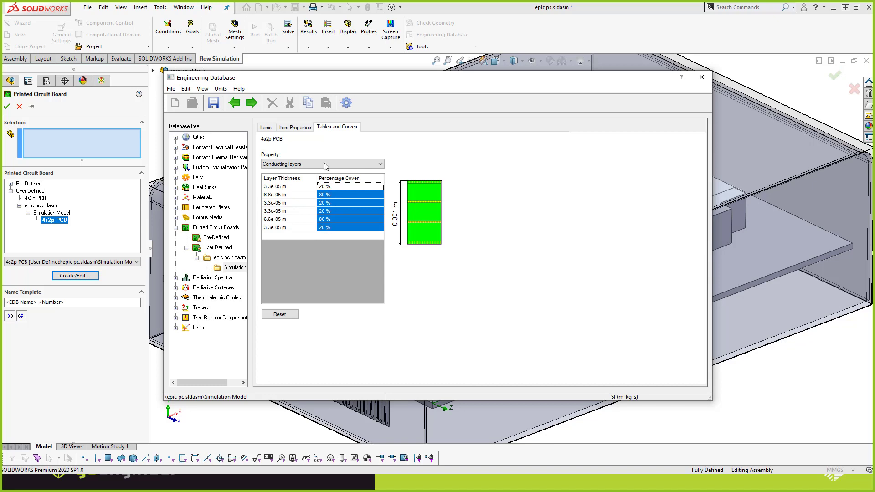
click(299, 130)
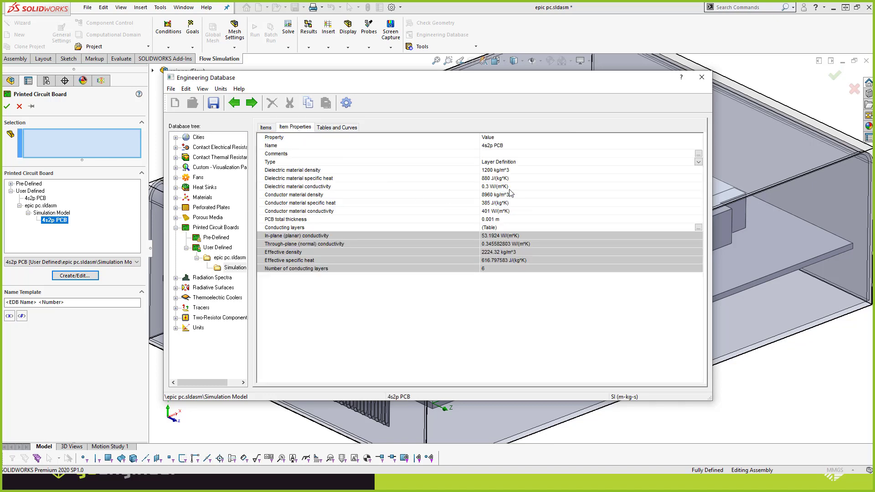
click(489, 237)
click(488, 245)
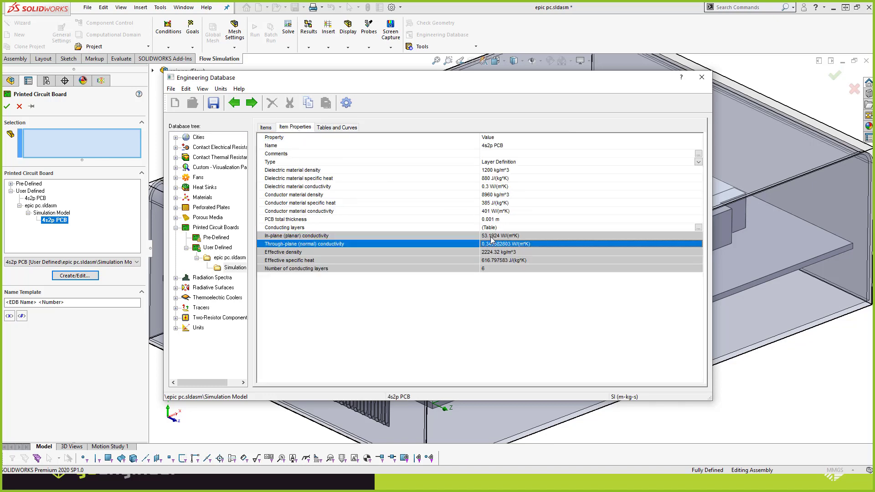
click(489, 238)
click(487, 243)
click(492, 204)
click(492, 179)
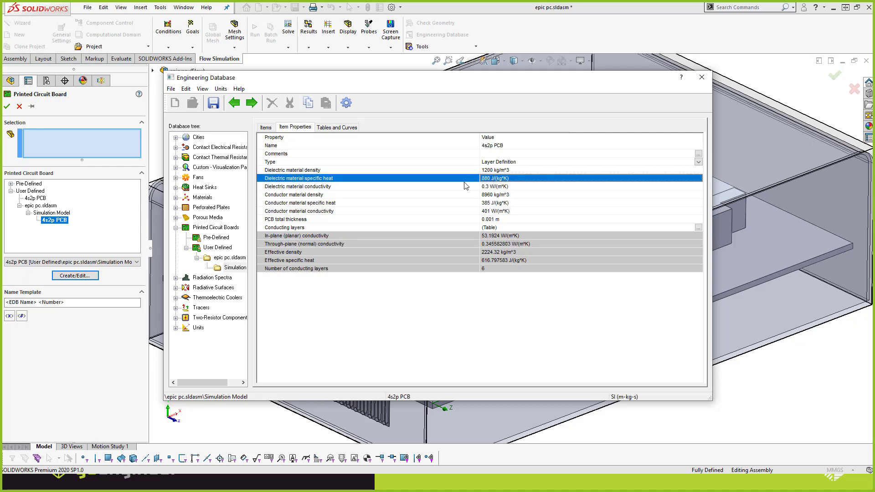
click(701, 77)
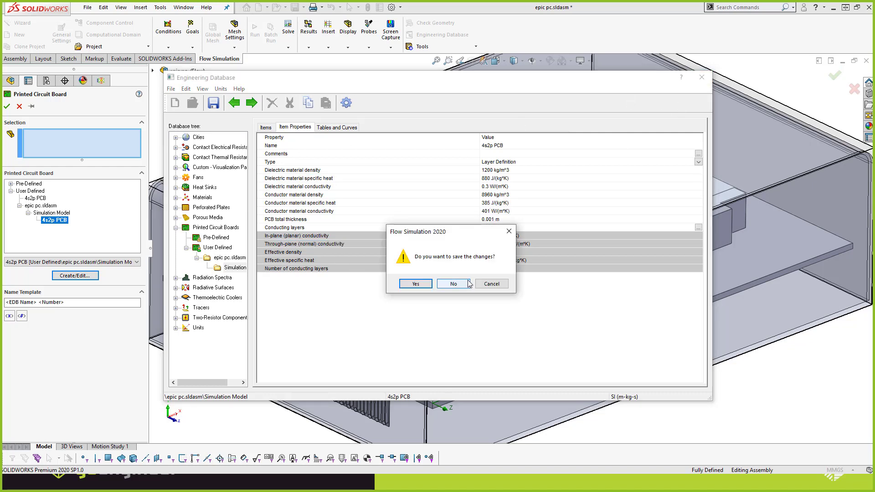
click(468, 284)
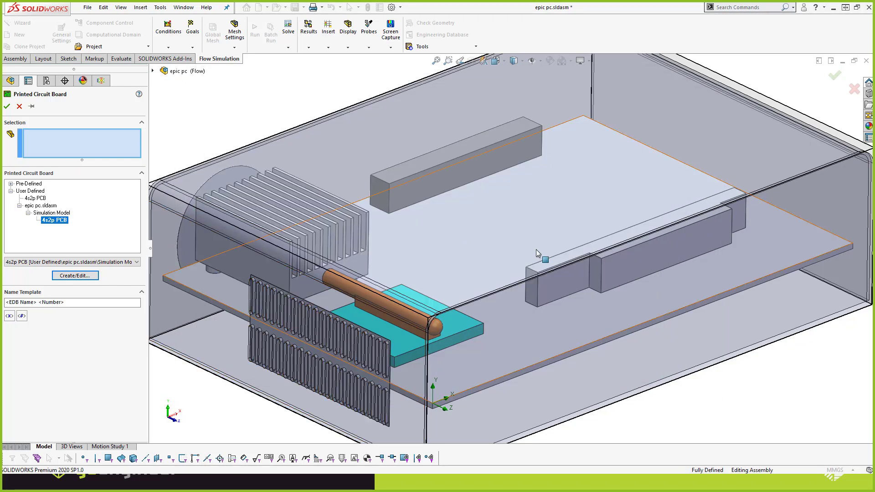
Apply the 4s2p PCB definition to the large circuit board in the enclosure
click(476, 232)
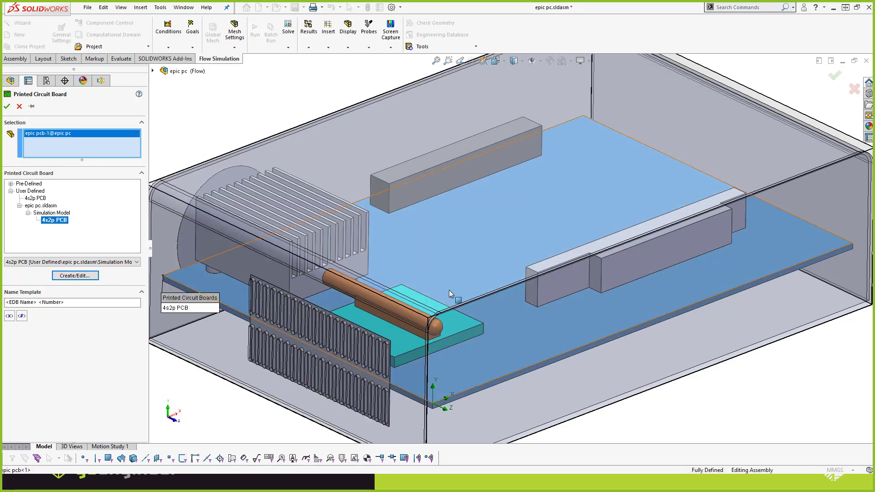
key(f)
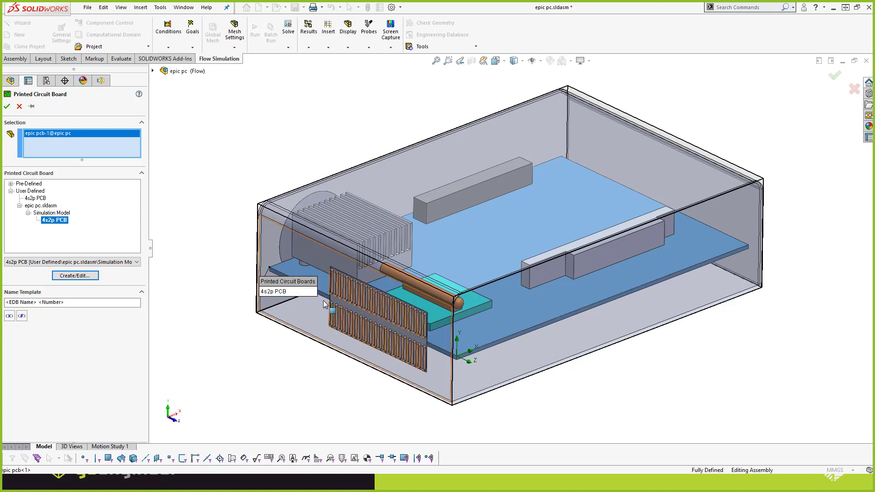
click(7, 106)
Assign the predefined IC package material Typical Connector to the pc104 pci and pc104 isa connector blocks on the board
scroll(469, 280, down, 2)
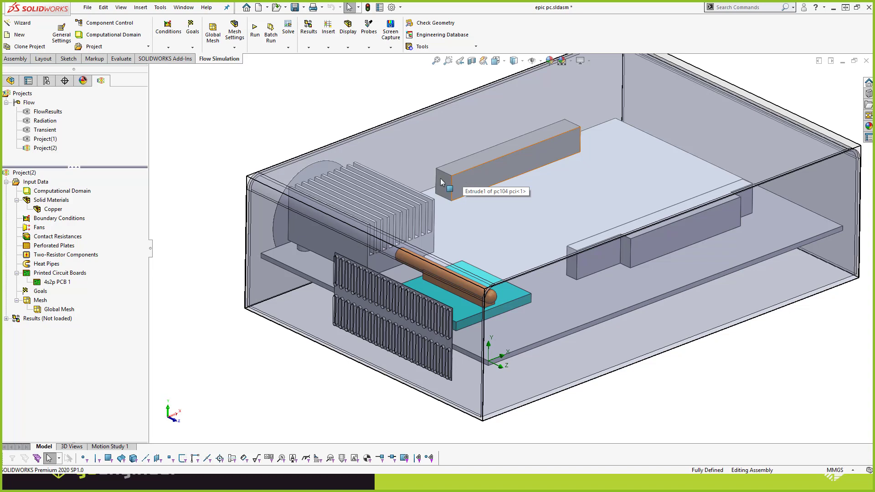
right_click(41, 206)
click(69, 207)
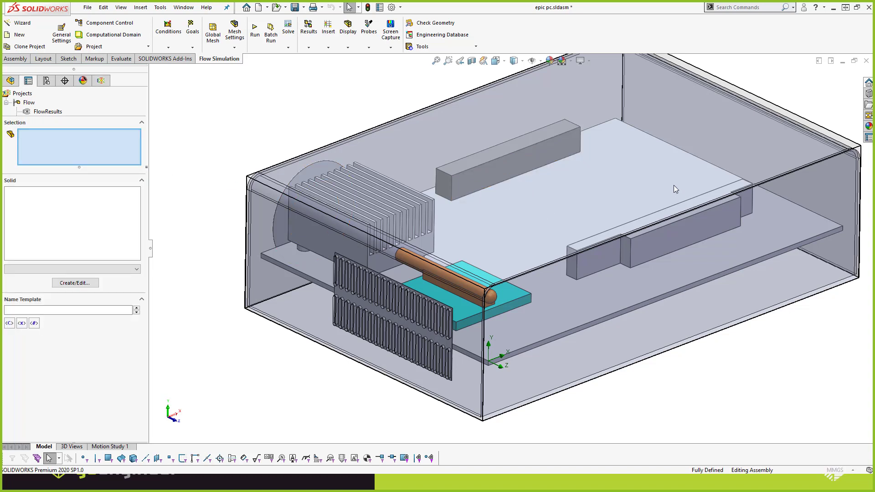
click(10, 191)
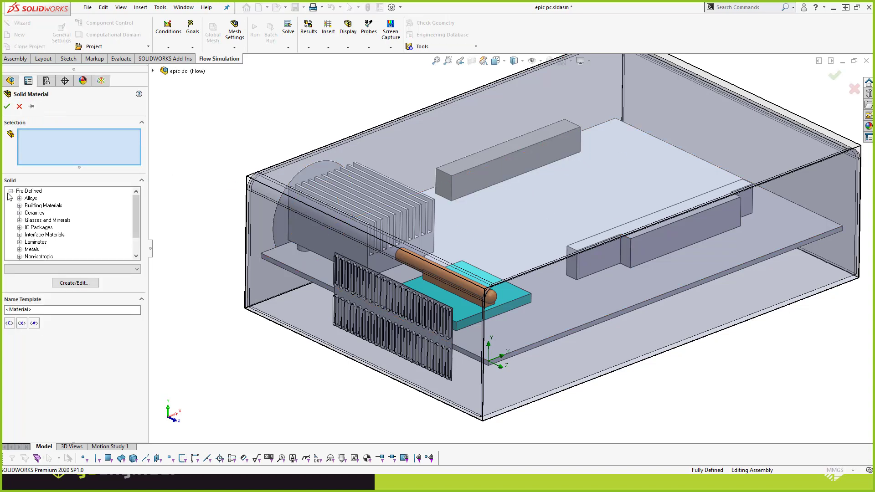
click(19, 228)
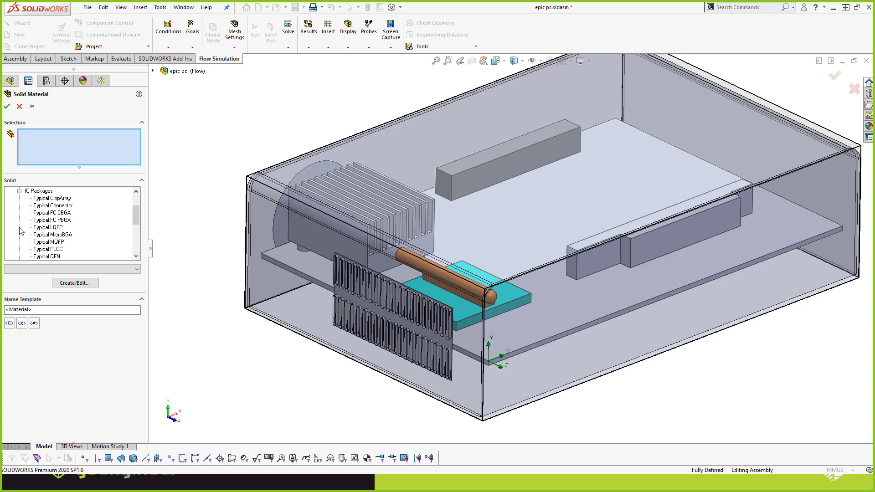
click(46, 207)
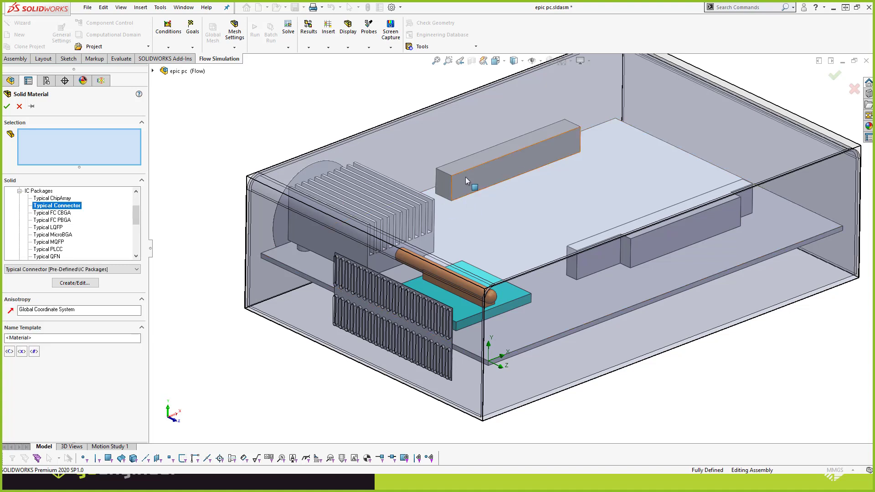
click(581, 243)
click(616, 256)
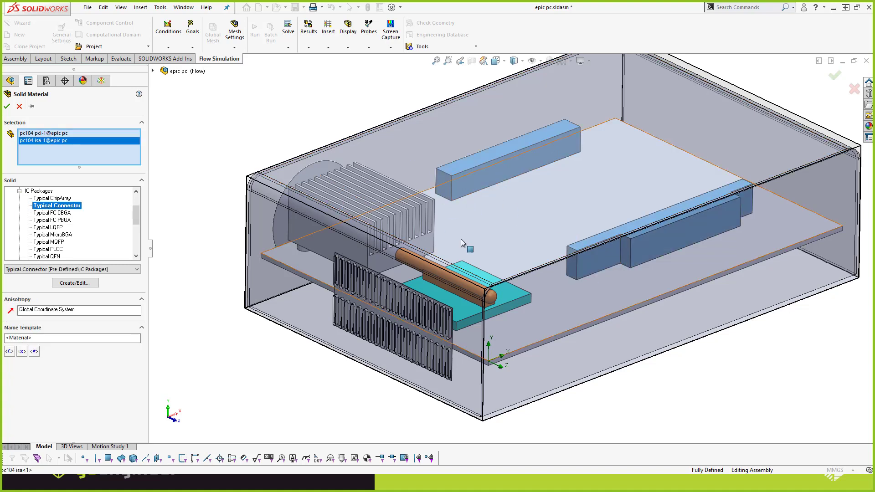
click(7, 106)
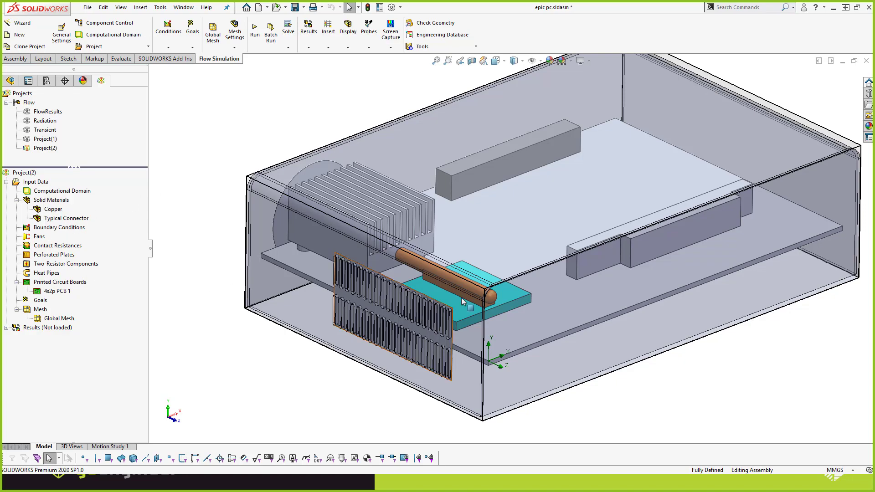
Start a two-resistor component using the CPU chip as the component body and its upper face as the case surface
scroll(461, 298, down, 6)
scroll(422, 312, down, 2)
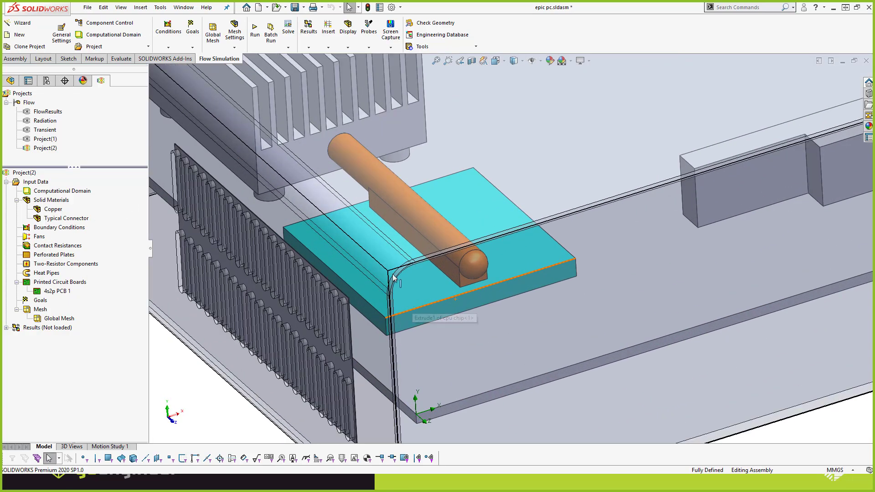
scroll(397, 280, up, 5)
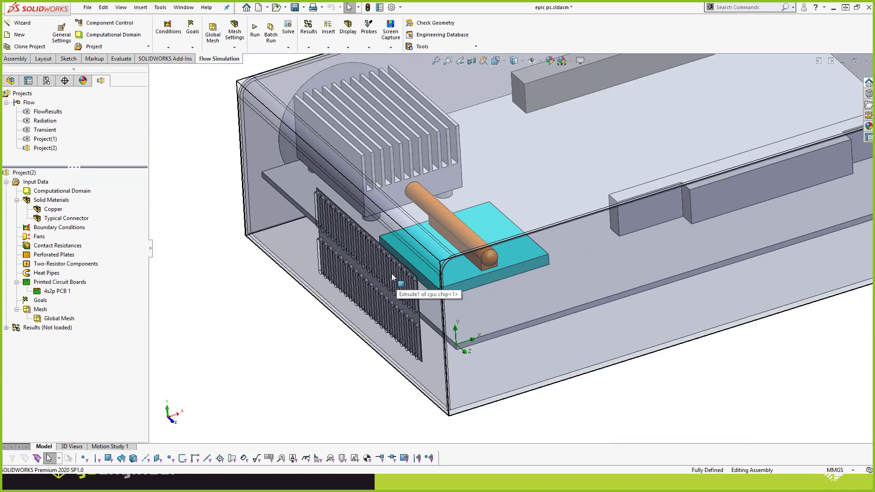
scroll(479, 269, down, 4)
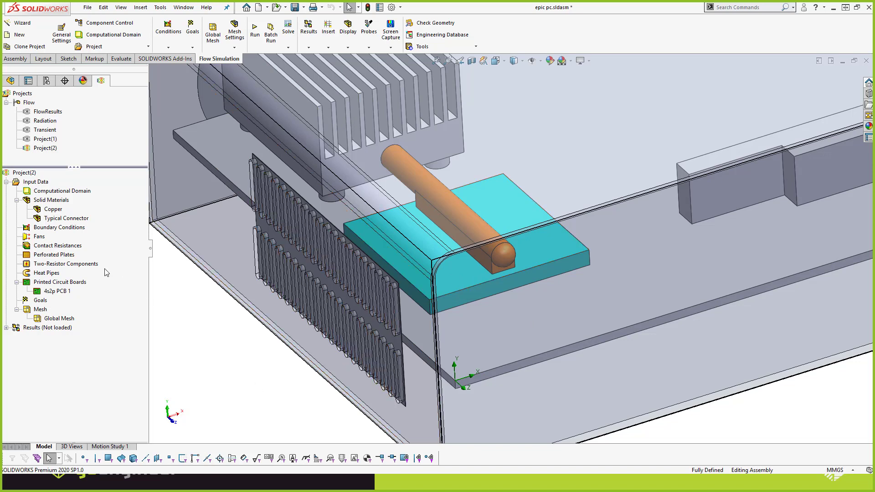
right_click(43, 264)
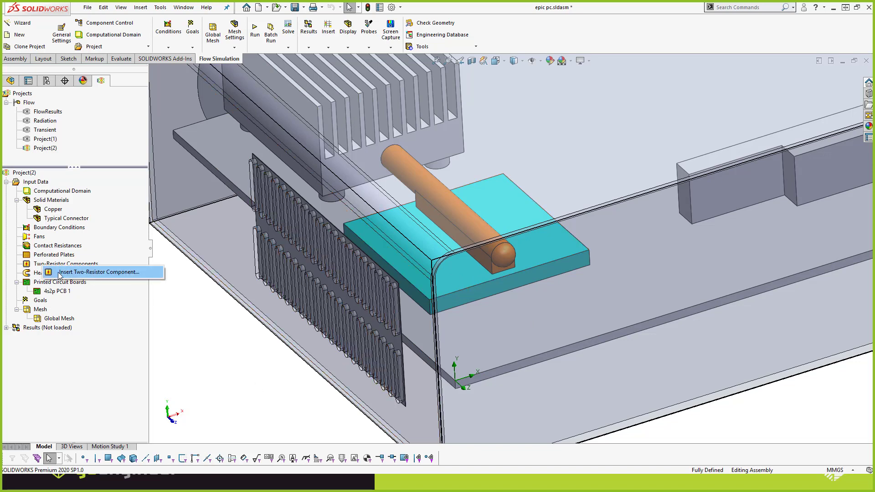
click(91, 272)
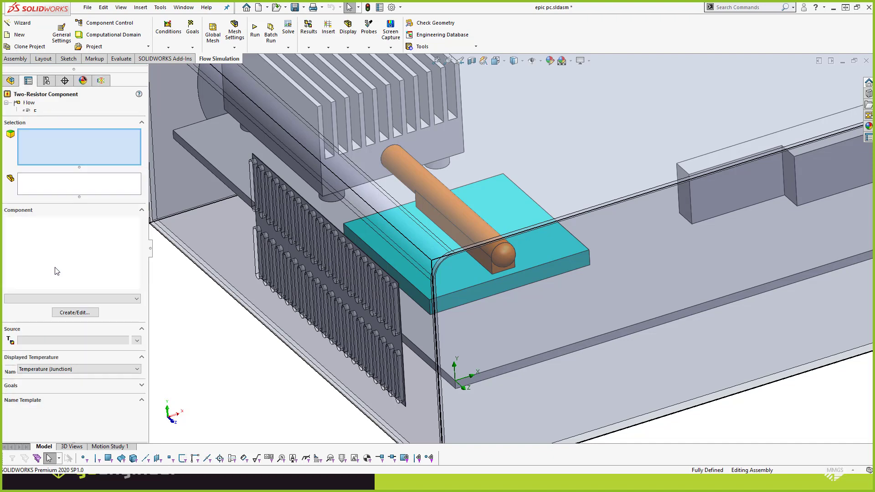
click(60, 187)
click(524, 228)
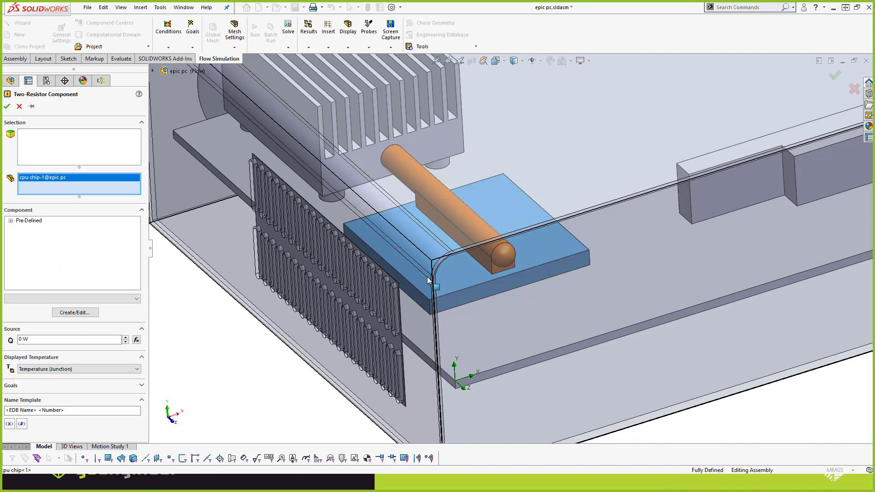
click(54, 143)
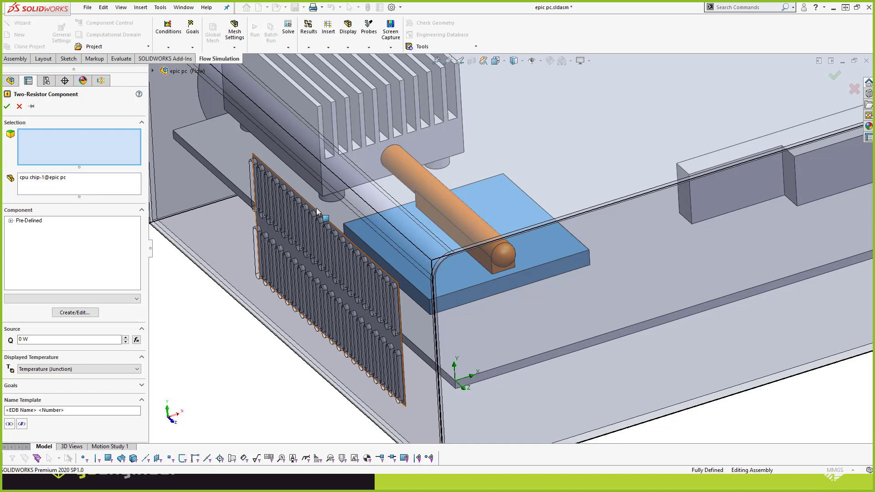
click(393, 243)
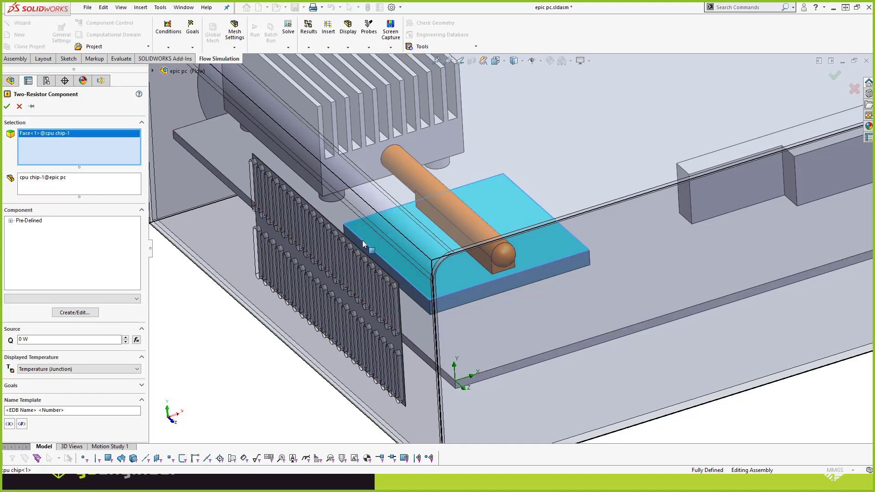
Choose the predefined PBGAFC_35x35mm package for the CPU chip's two-resistor component
click(11, 221)
scroll(46, 249, down, 5)
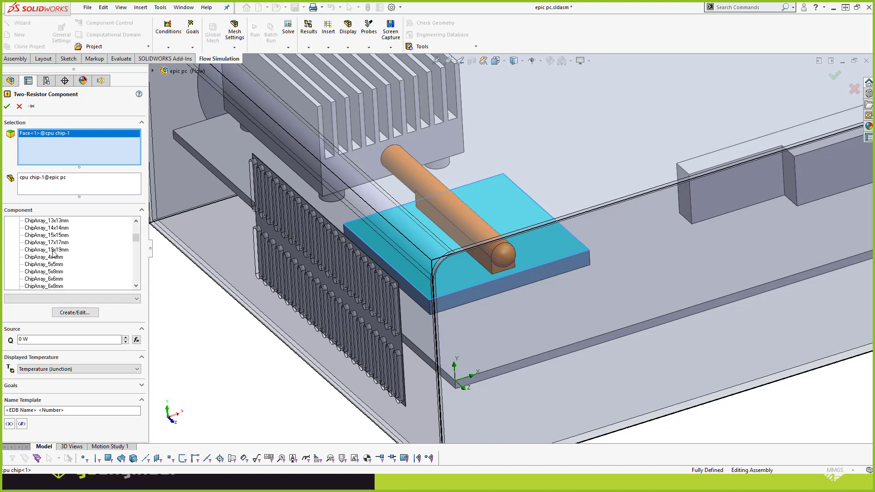
scroll(50, 253, down, 6)
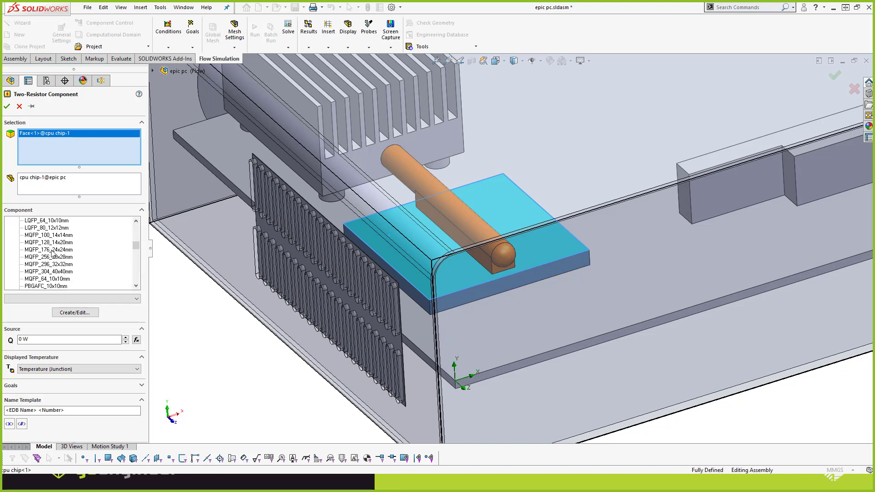
scroll(48, 254, up, 2)
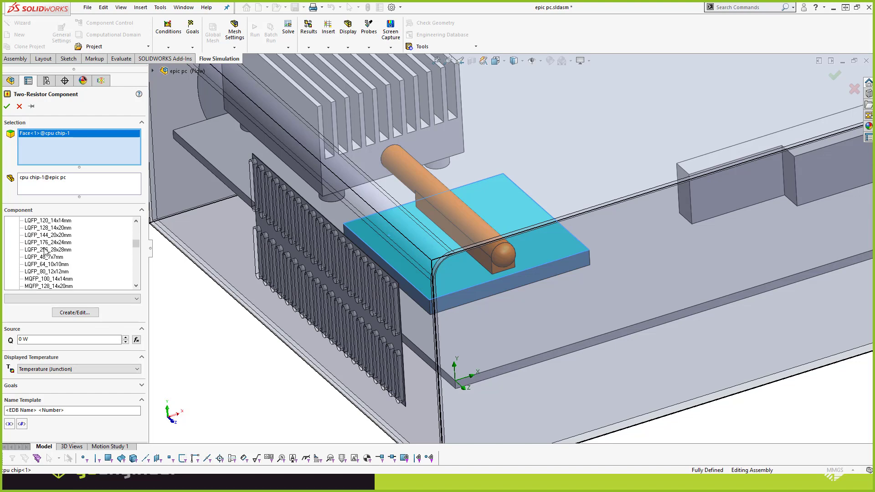
scroll(46, 254, down, 5)
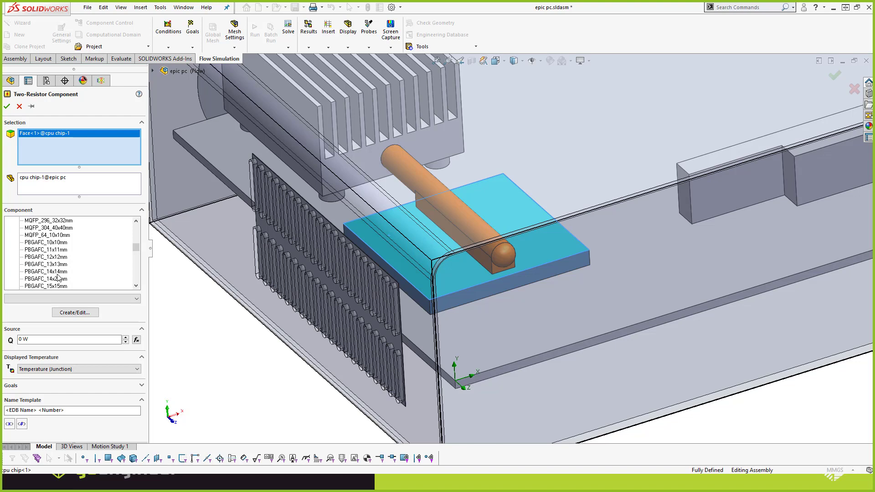
click(60, 272)
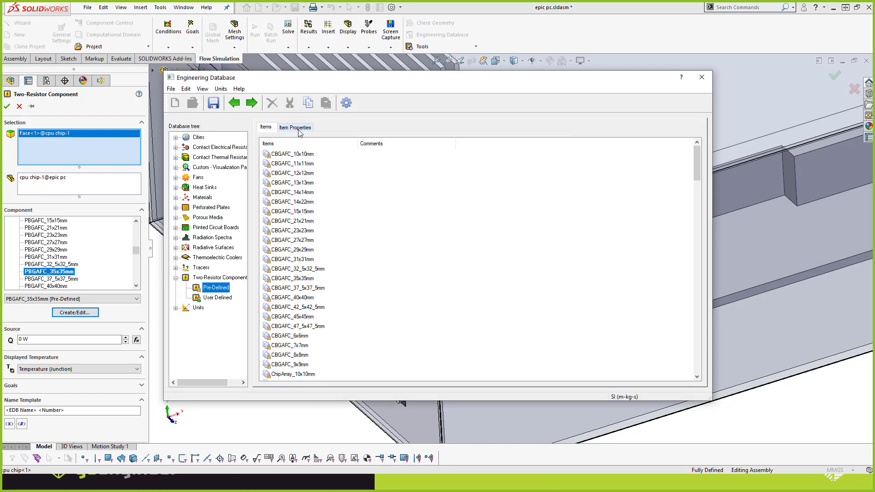
Examine the PBGAFC_35x35mm junction-to-case and junction-to-board resistances in the Engineering Database, and close it without saving
click(295, 127)
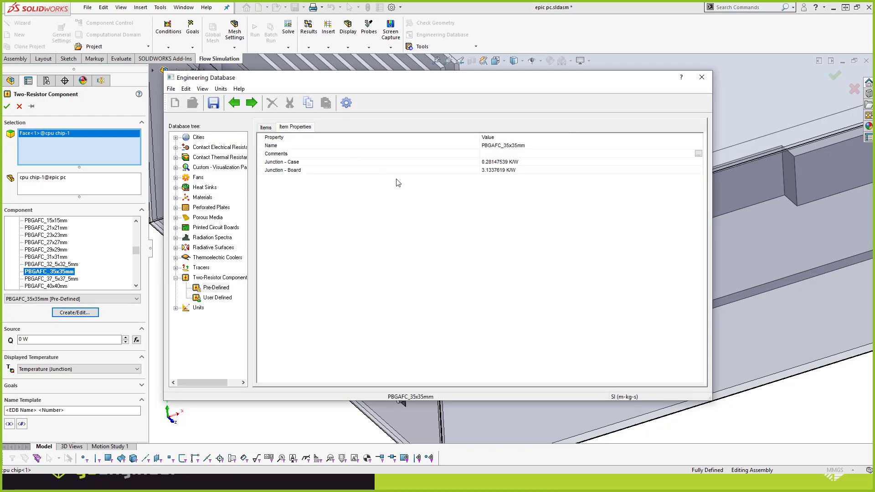
click(484, 164)
click(485, 171)
click(484, 163)
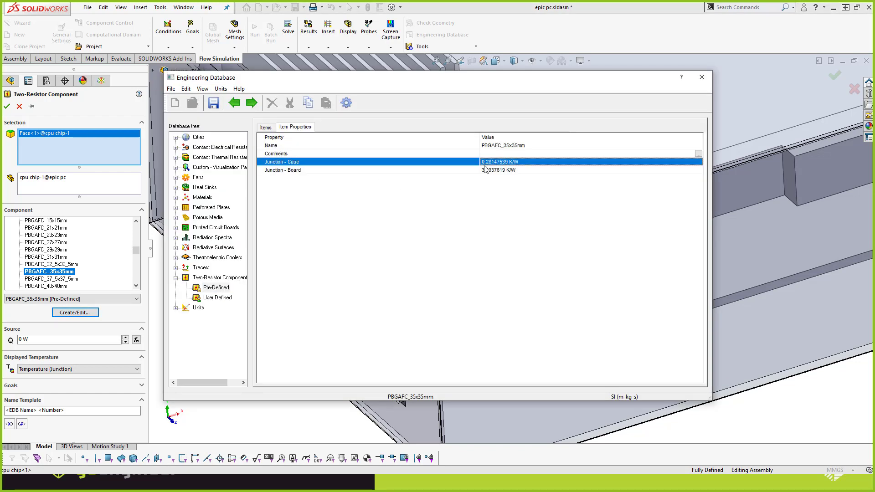
click(484, 169)
click(486, 163)
click(487, 169)
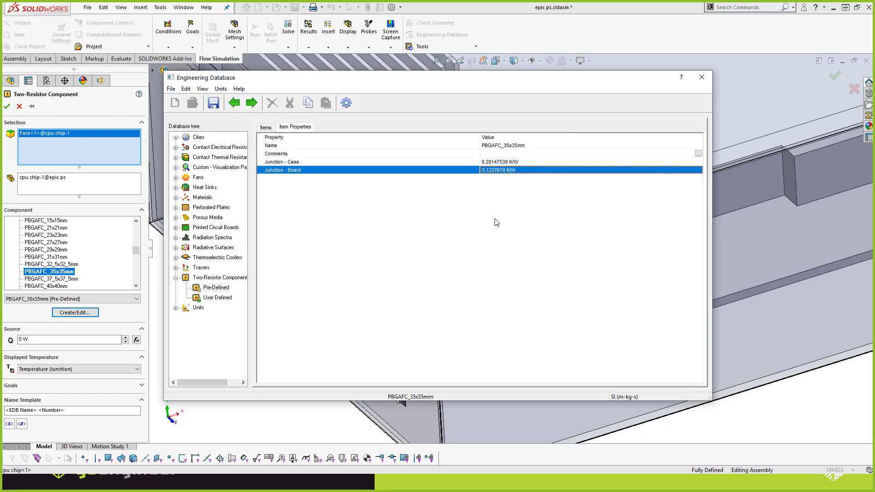
click(489, 163)
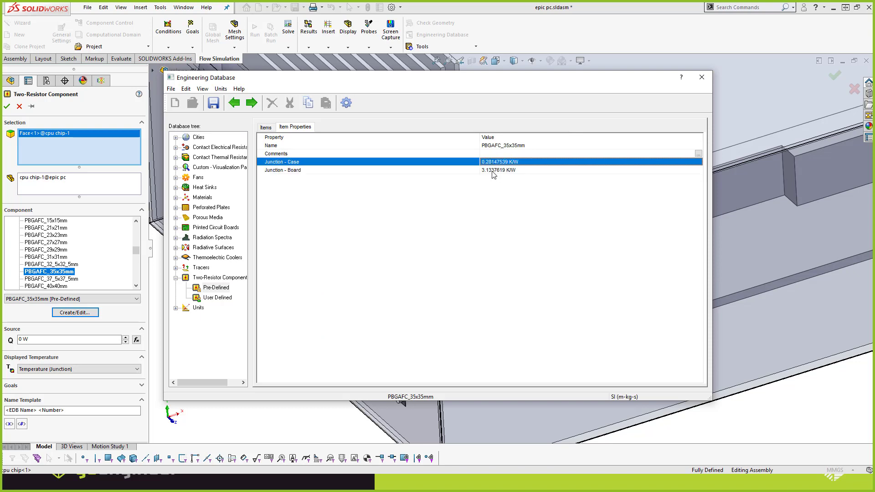
click(500, 171)
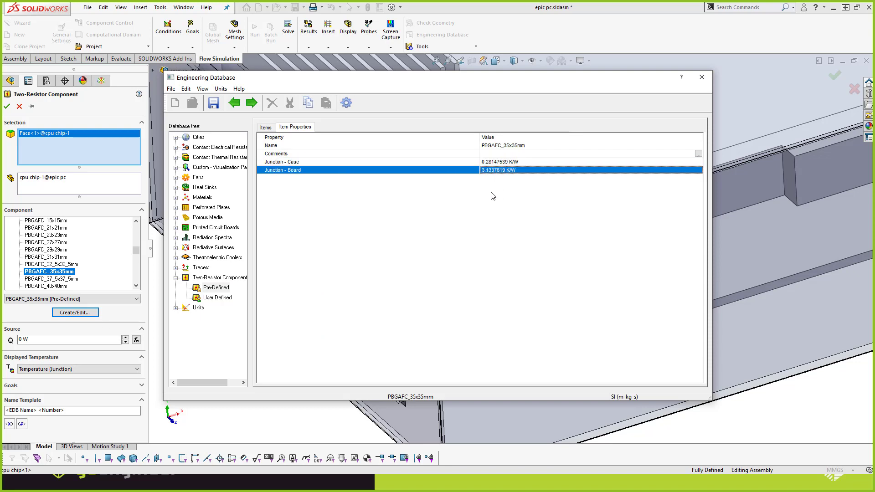
click(702, 77)
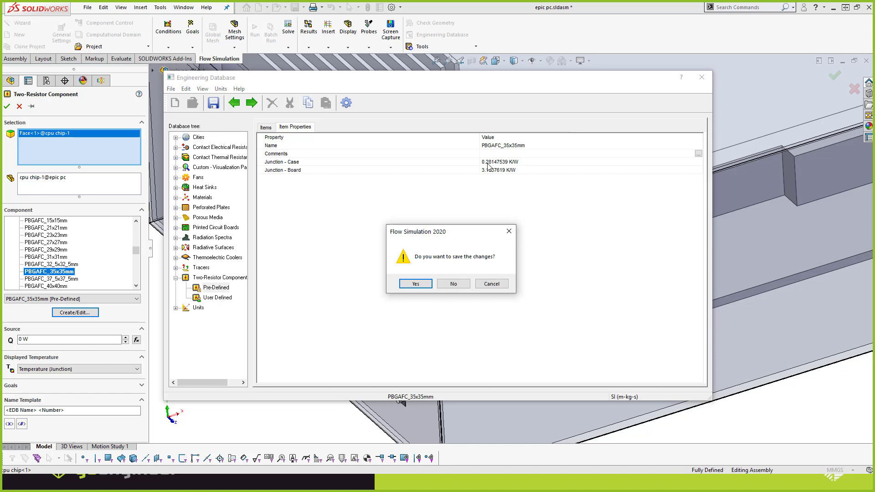
click(464, 287)
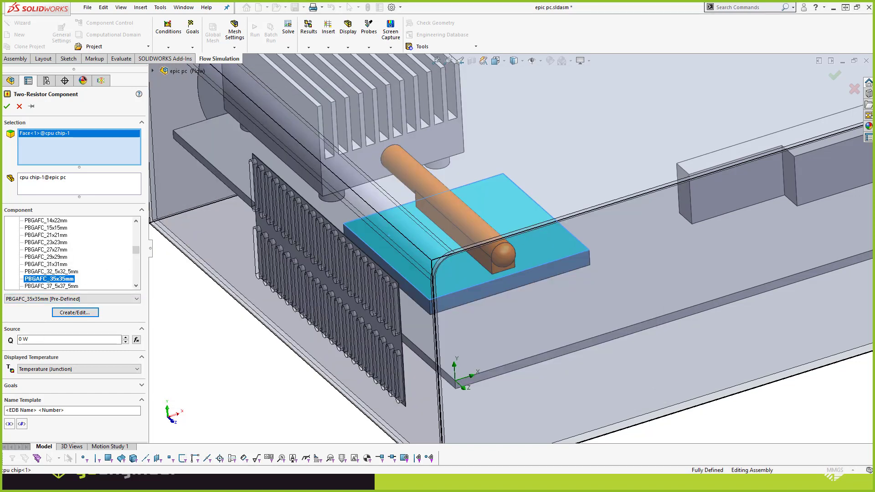
Set the CPU chip's heat source to 12 W and accept the two-resistor component
drag(55, 341, 18, 341)
text(12)
key(Return)
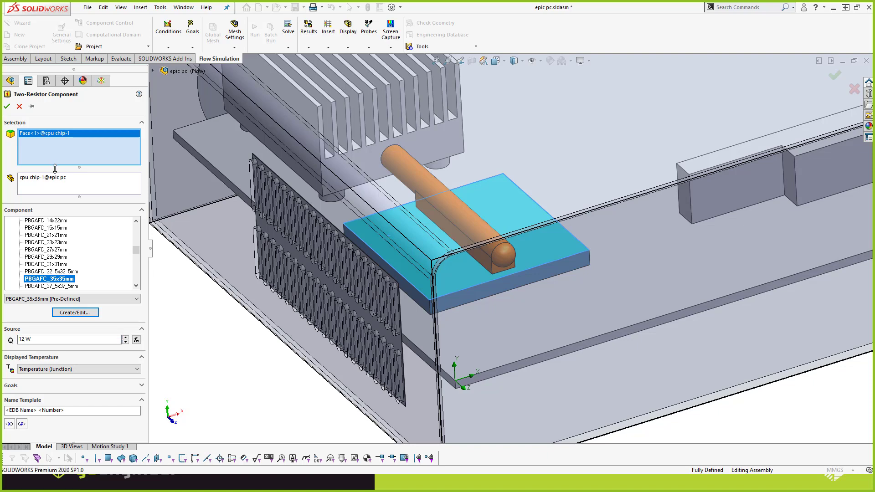
click(7, 106)
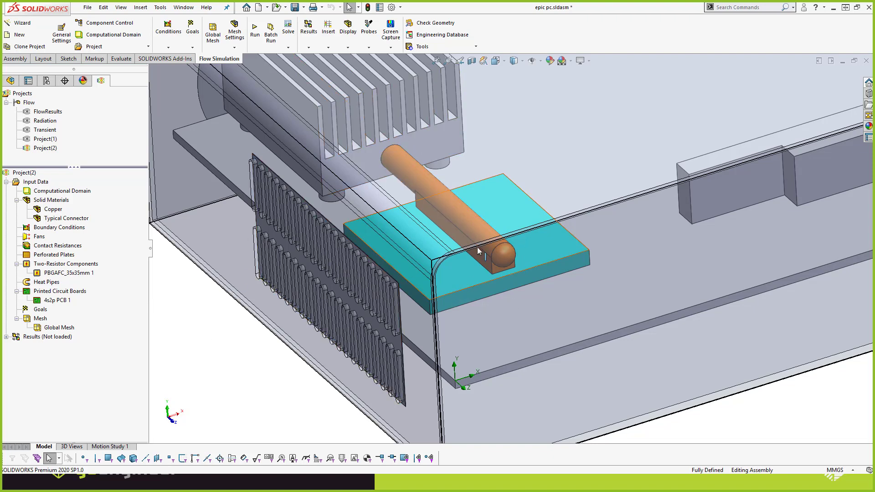
Start a contact resistance on the underside face of the heat pipe block that rests on the CPU chip
scroll(477, 247, down, 4)
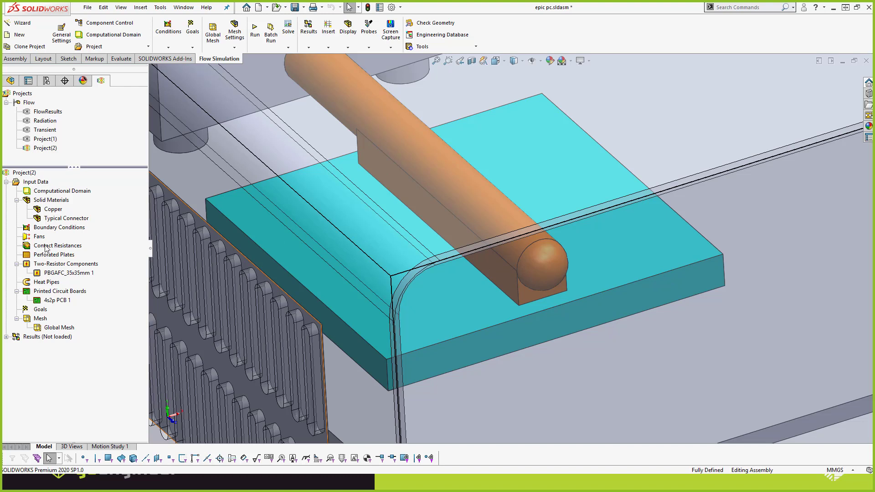
right_click(46, 246)
click(57, 253)
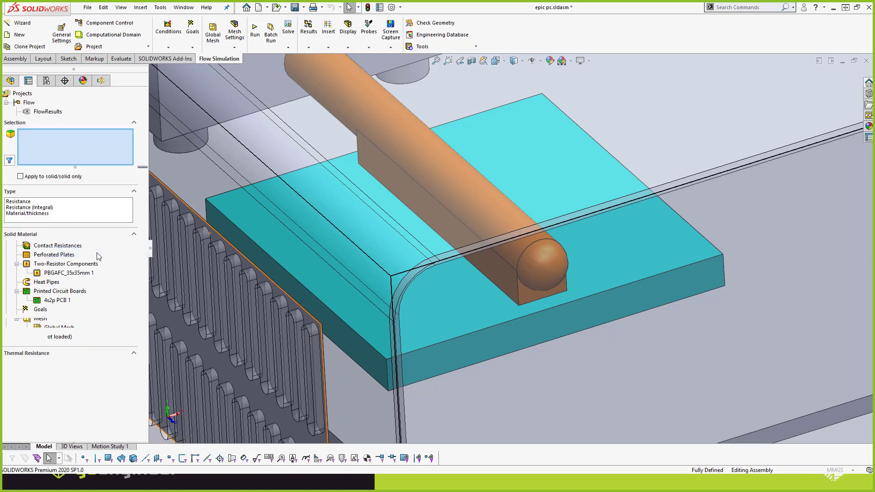
scroll(482, 223, down, 2)
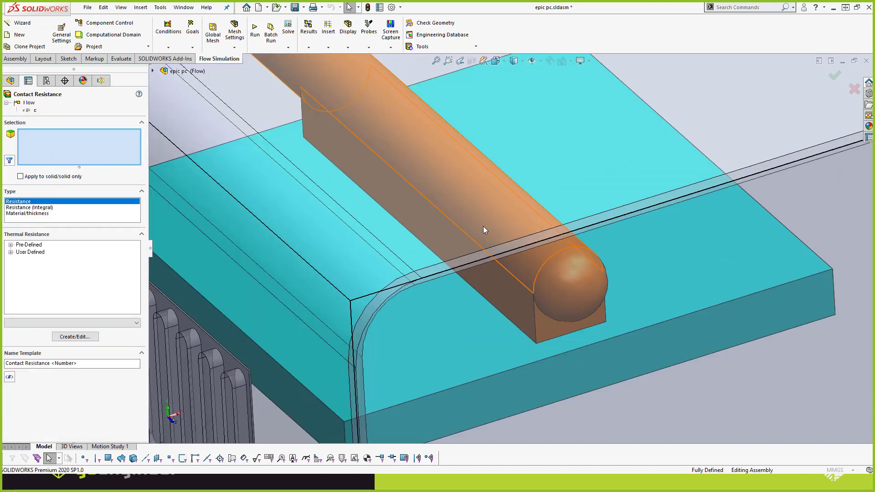
right_click(448, 245)
click(488, 285)
click(441, 229)
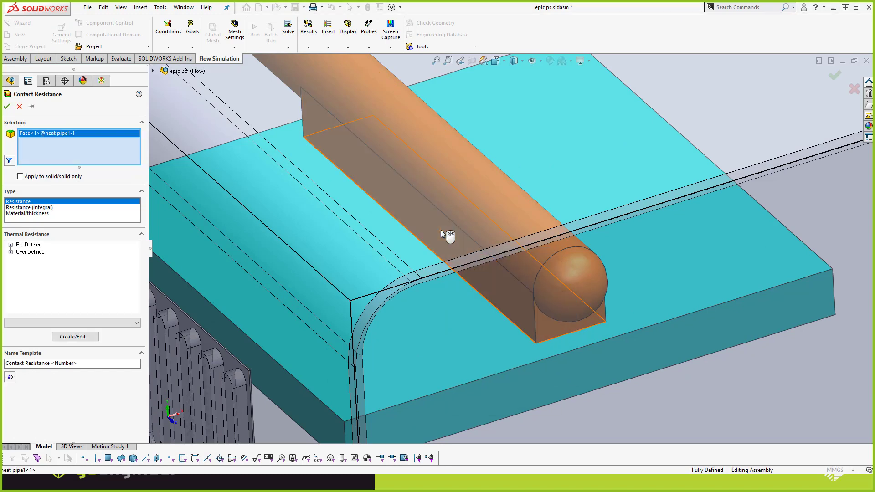
middle_drag(485, 233, 500, 287)
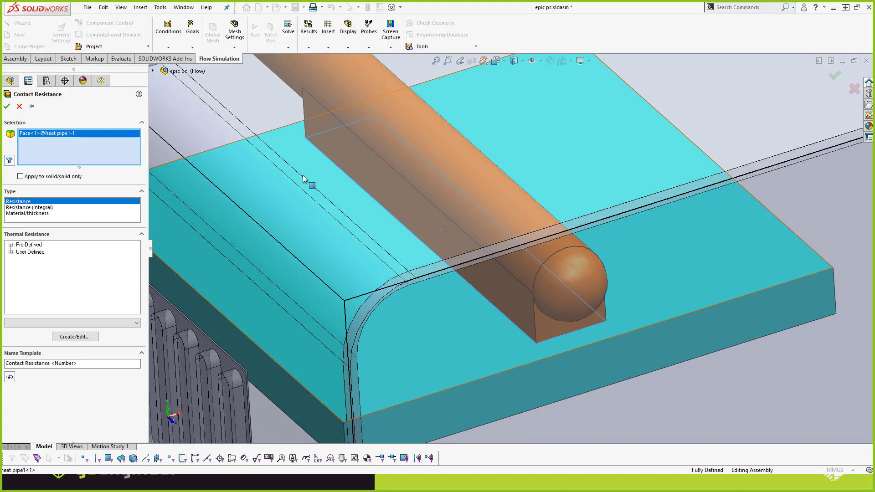
scroll(429, 318, up, 2)
mouse_move(429, 317)
middle_down()
mouse_move(423, 279)
mouse_move(414, 275)
mouse_move(424, 304)
middle_up()
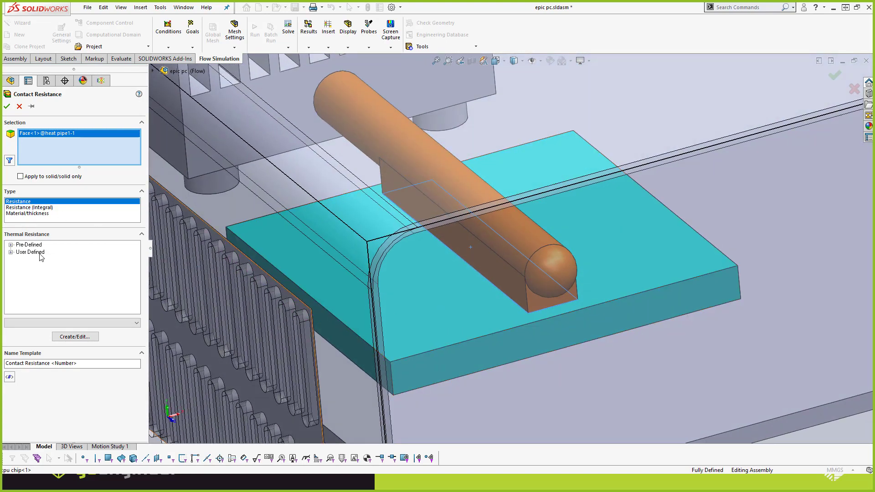
Choose the predefined Bergquist interface material Bond-Ply 660 @ 10 psi as the heat pipe's contact resistance
click(10, 245)
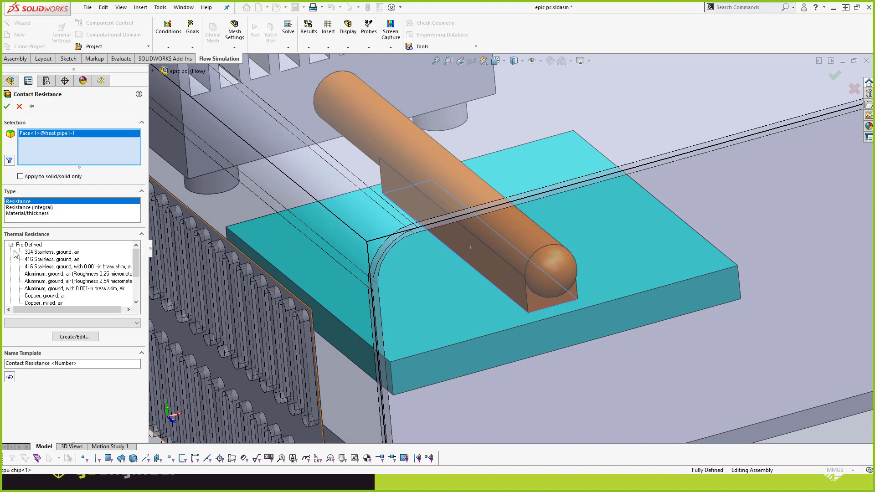
scroll(26, 274, down, 5)
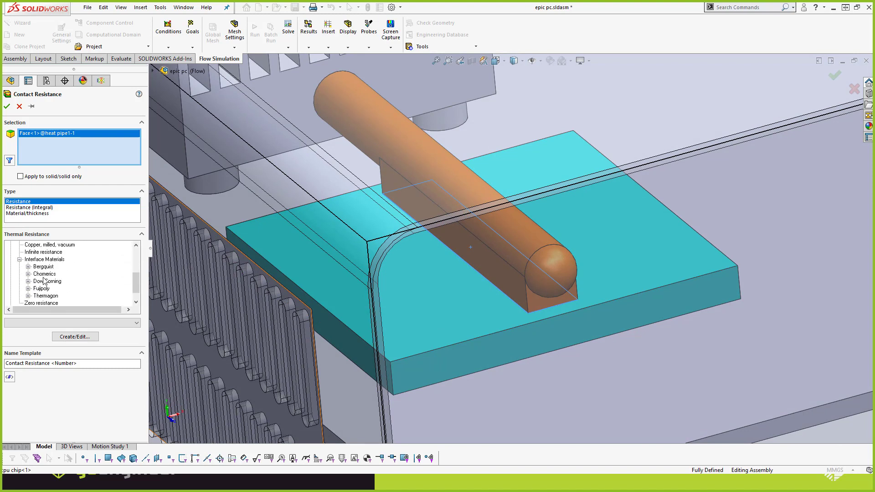
click(29, 266)
click(37, 266)
click(66, 267)
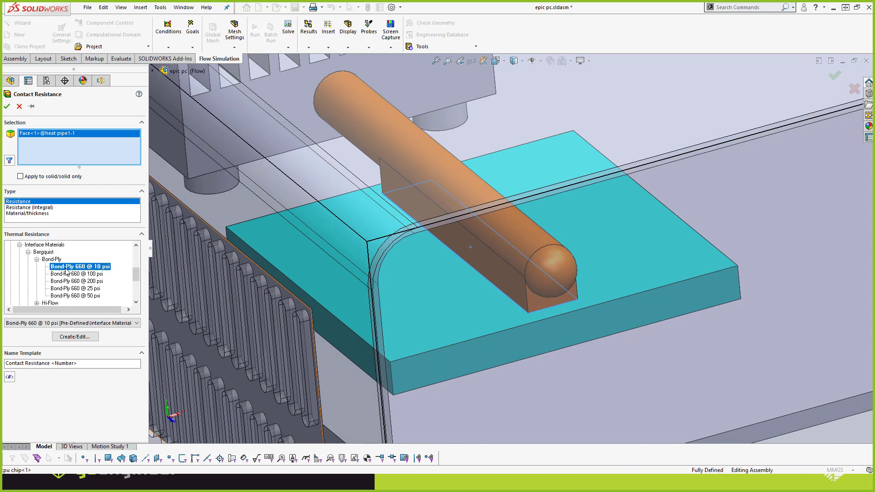
Check the thermal resistance of Bond-Ply 660 @ 10 psi in the Engineering Database without saving changes, and accept the contact resistance
click(77, 336)
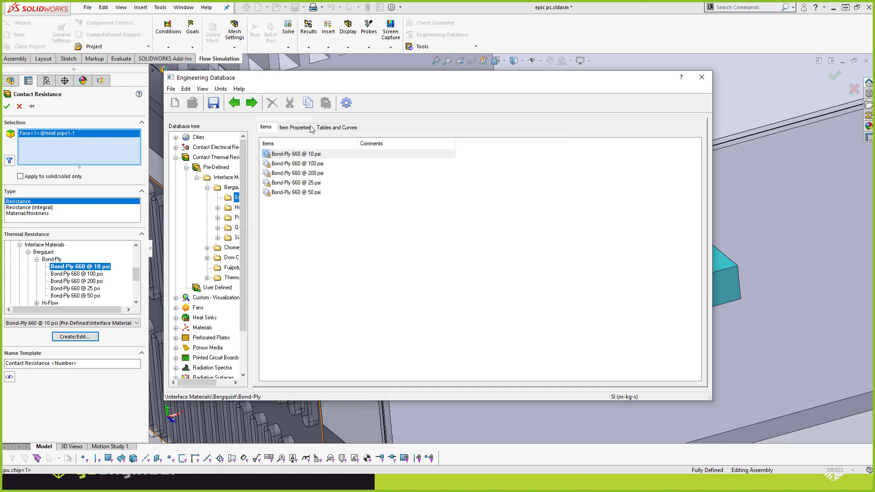
click(308, 128)
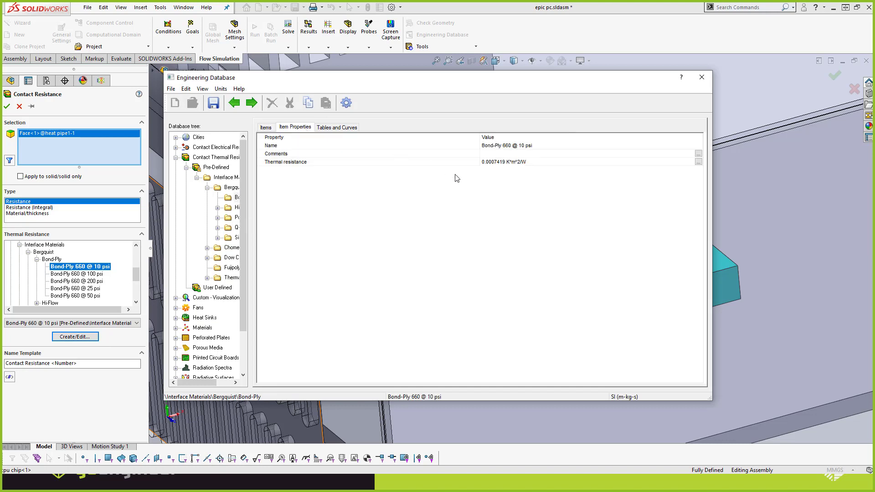
click(490, 164)
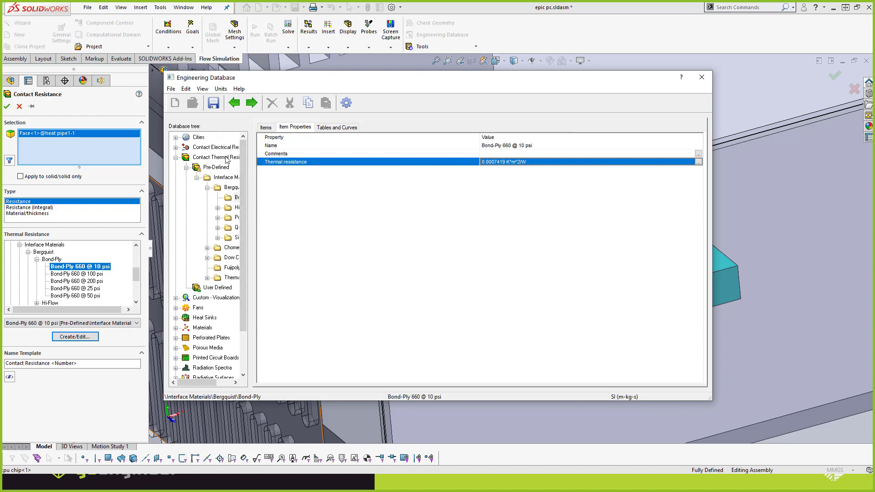
click(707, 78)
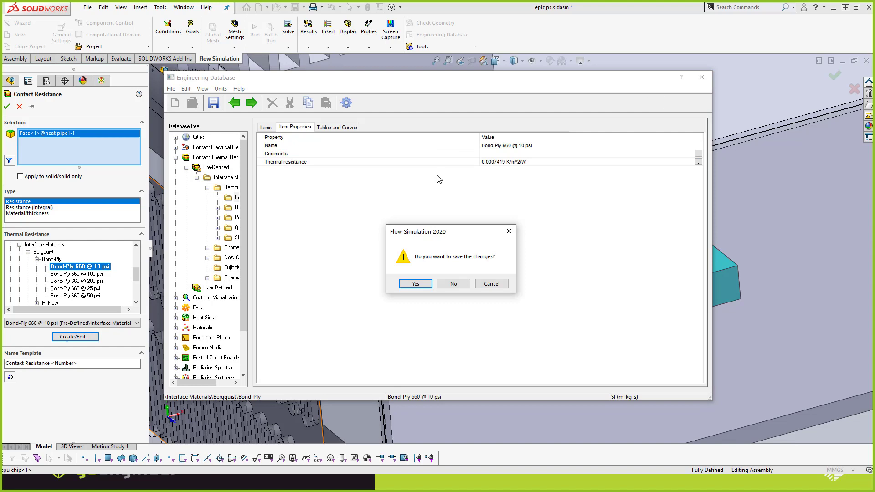
click(454, 284)
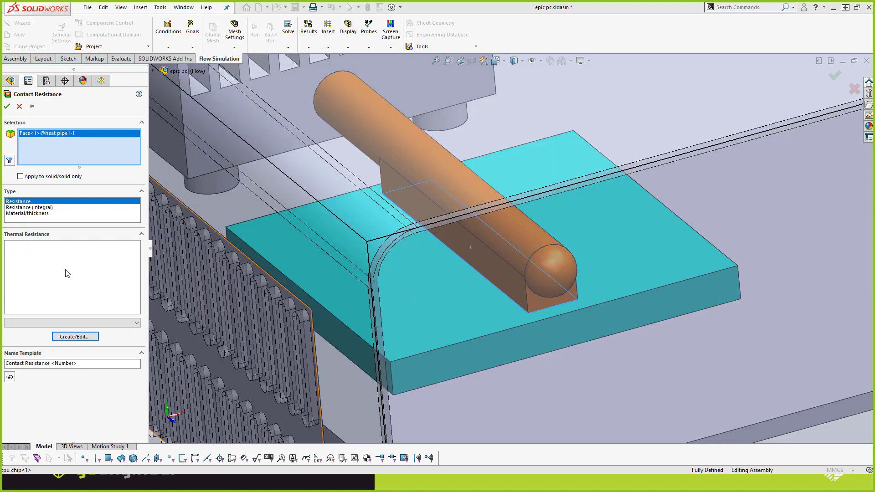
click(7, 107)
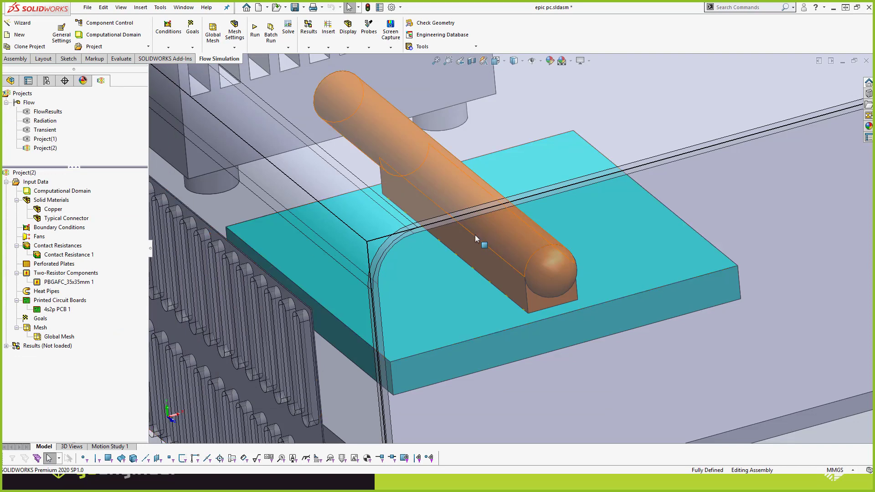
Start a heat pipe definition on the copper heat pipe component with an effective thermal resistance of 0.3 K/W
scroll(475, 237, up, 1)
right_click(49, 293)
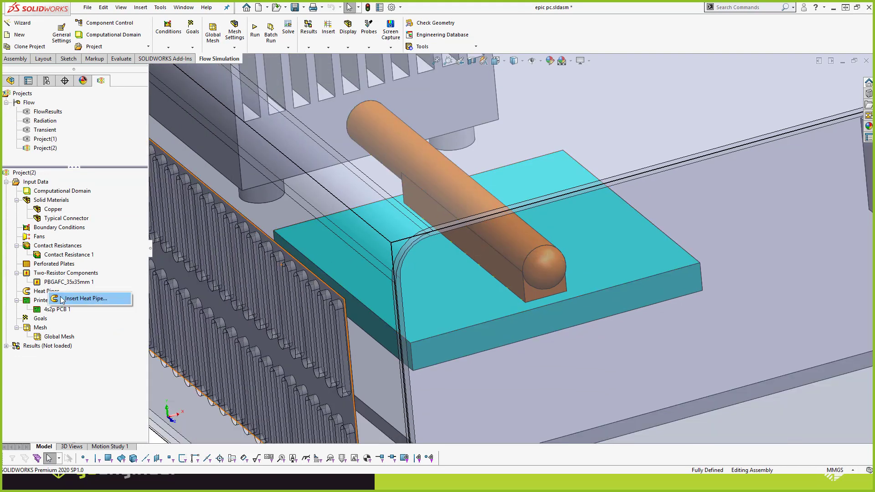
click(86, 298)
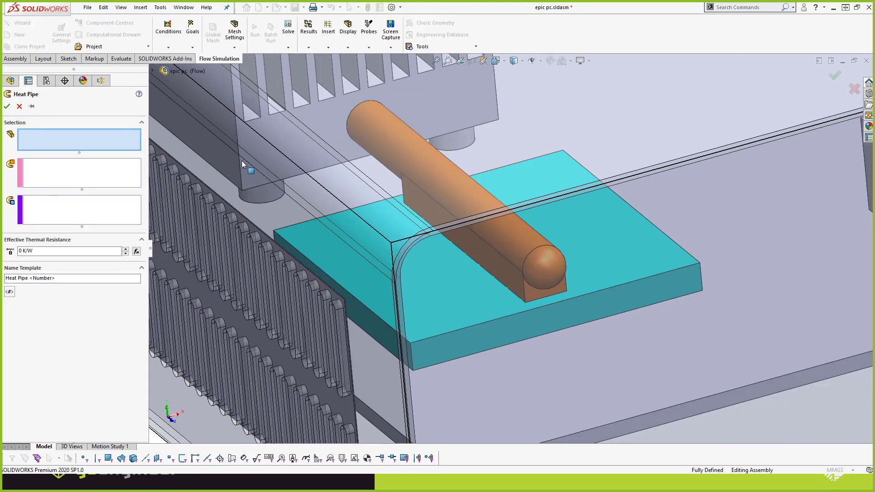
click(412, 168)
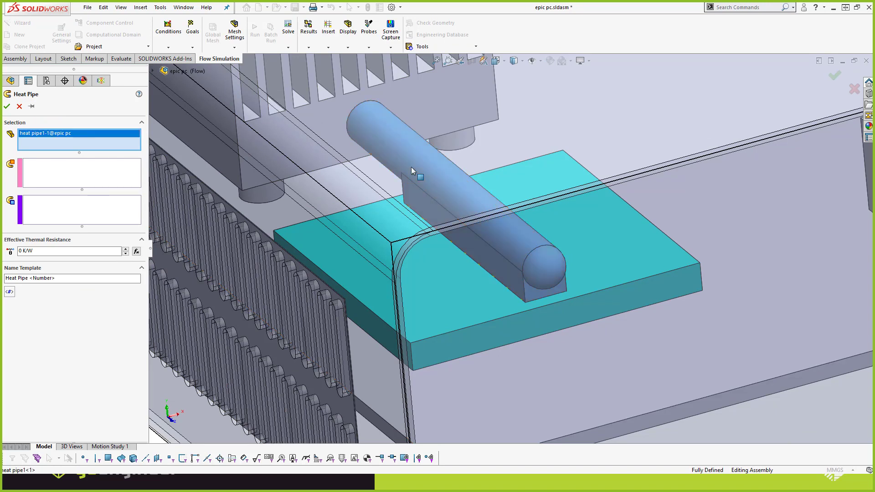
click(66, 250)
text(0.3)
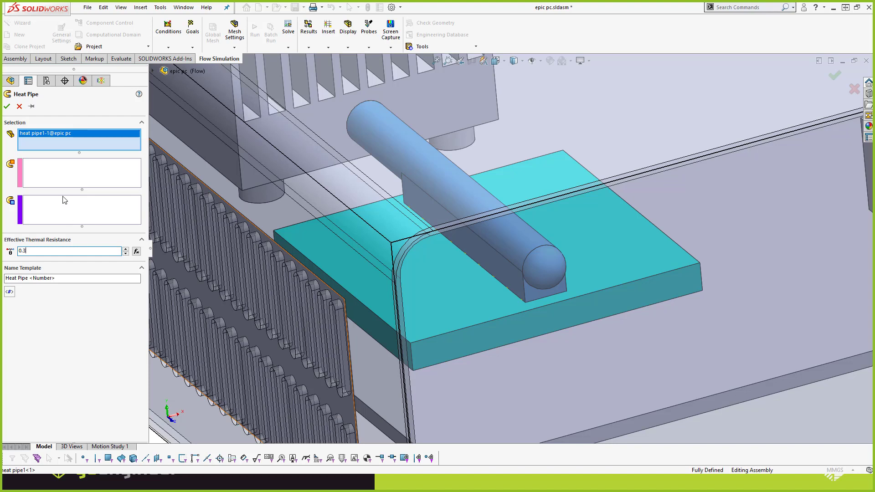
Assign the underside face of the heat pipe block that rests on the CPU chip as the heat-in face
click(54, 172)
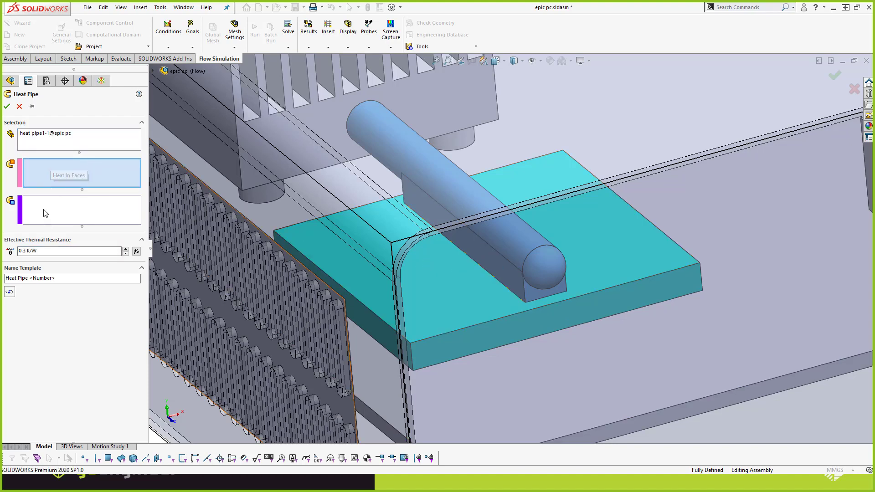
right_click(473, 243)
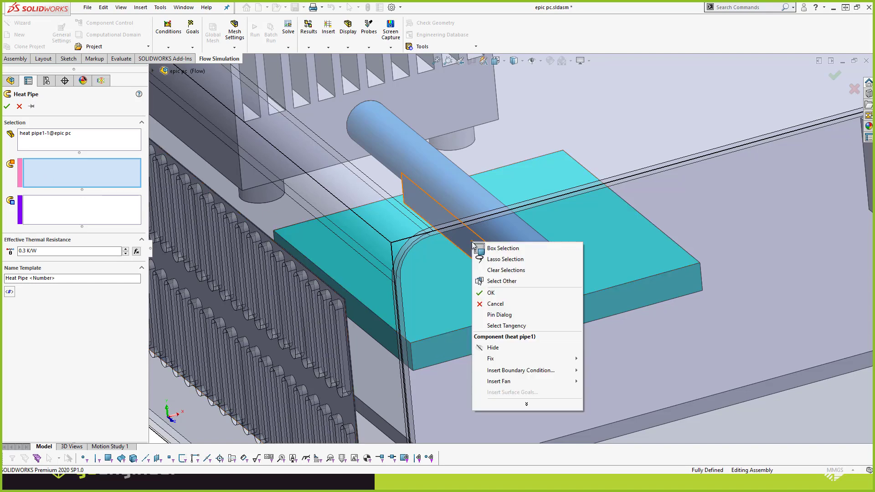
click(501, 281)
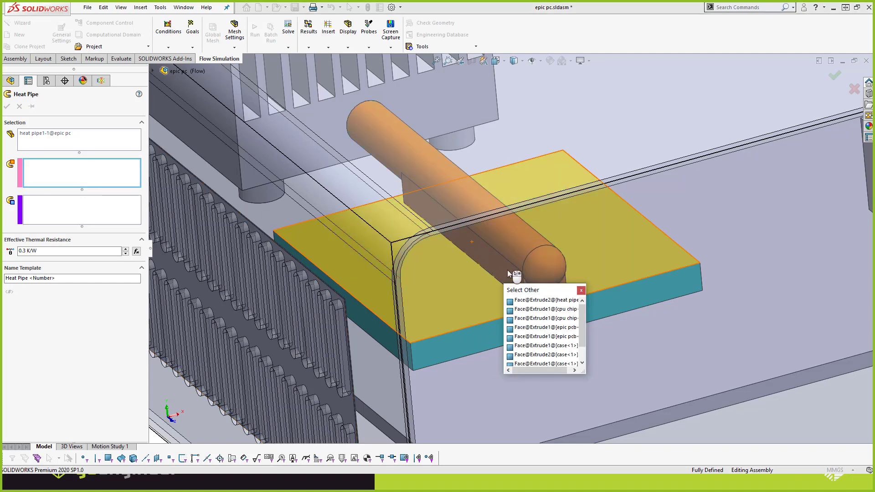
right_click(507, 273)
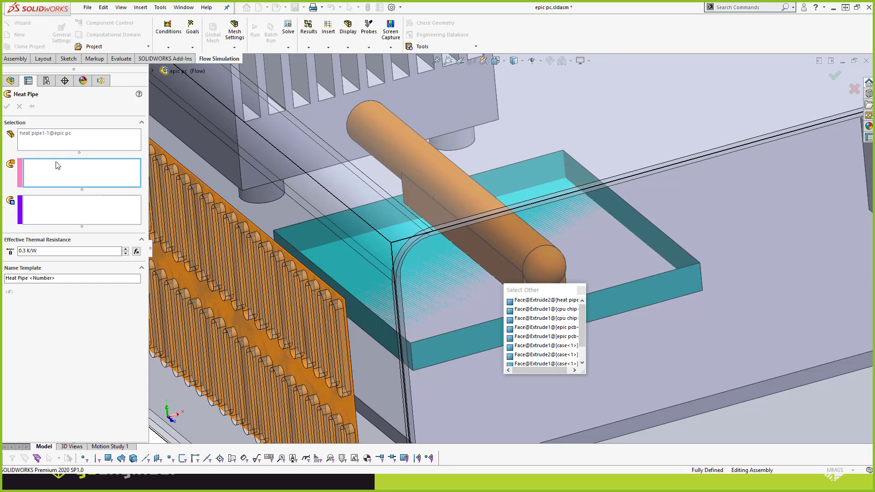
click(581, 290)
click(491, 264)
right_click(490, 264)
click(515, 296)
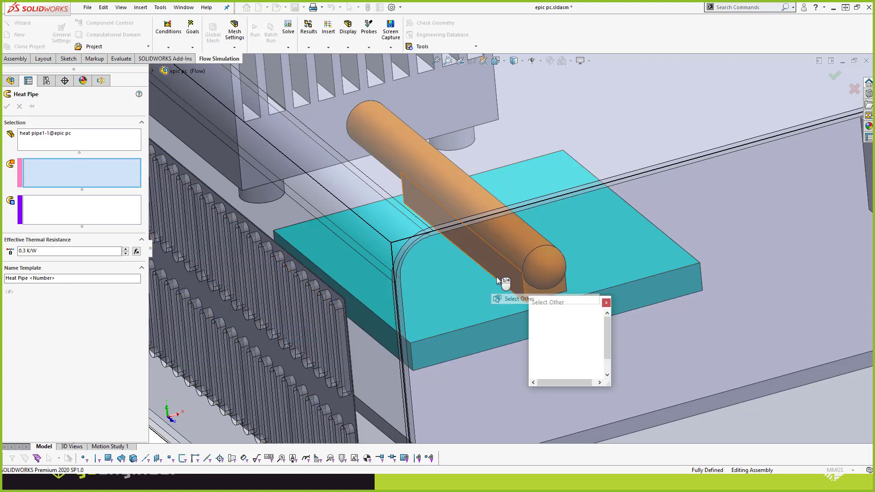
right_click(476, 286)
click(494, 263)
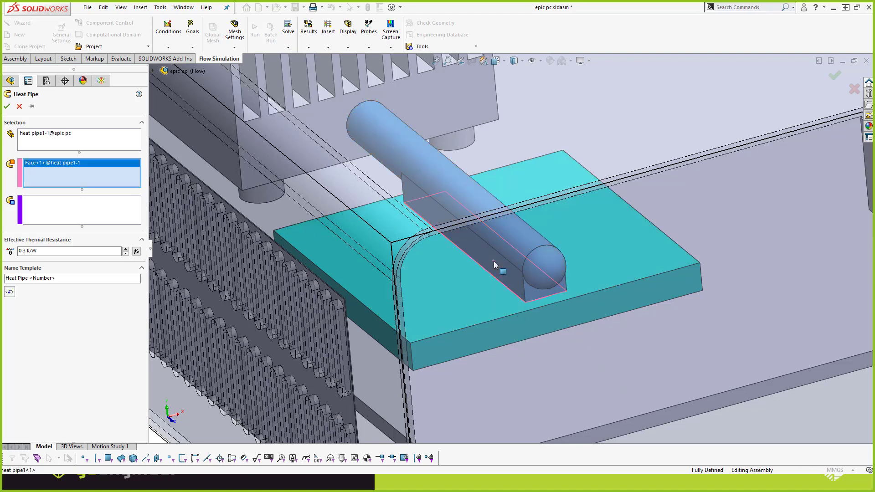
Assign the cylindrical heat pipe face inside the heat sink as the heat-out face and accept the heat pipe
click(81, 207)
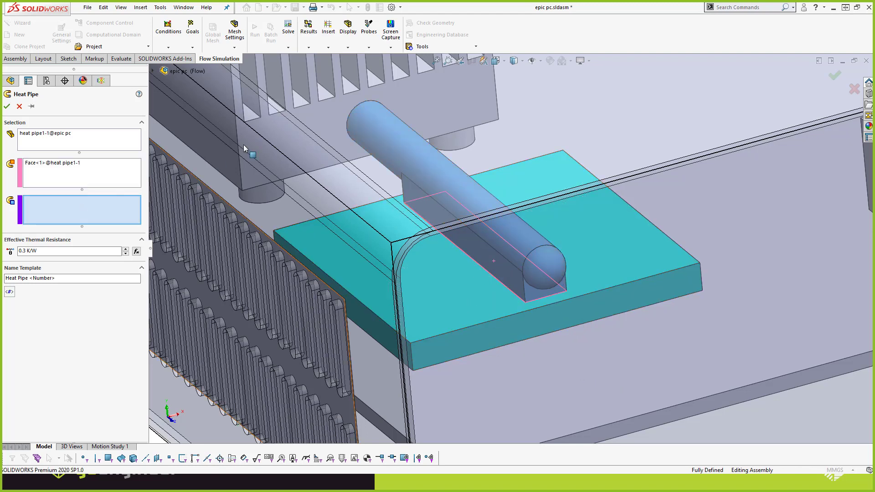
scroll(389, 141, up, 1)
scroll(350, 124, down, 1)
right_click(344, 156)
click(379, 194)
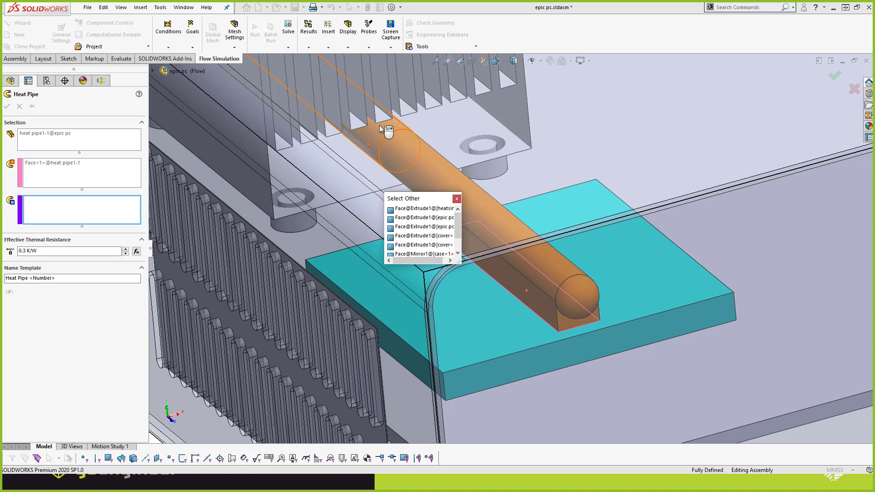
scroll(375, 138, up, 2)
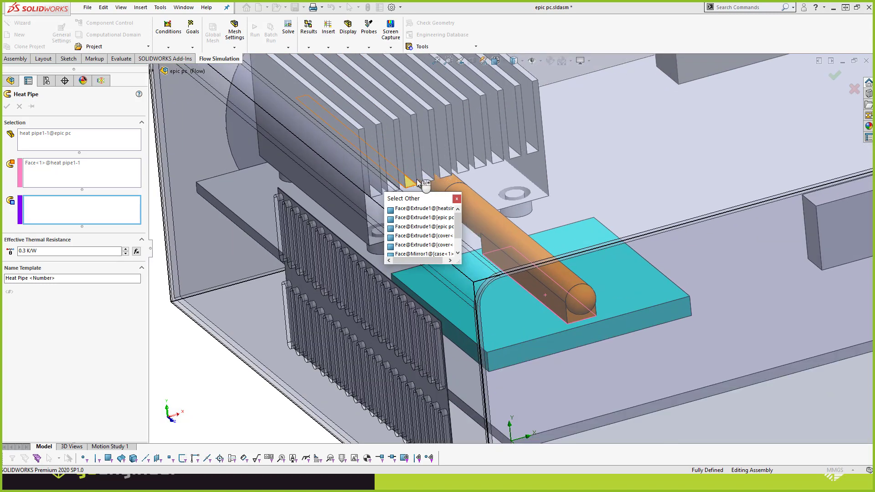
right_click(447, 184)
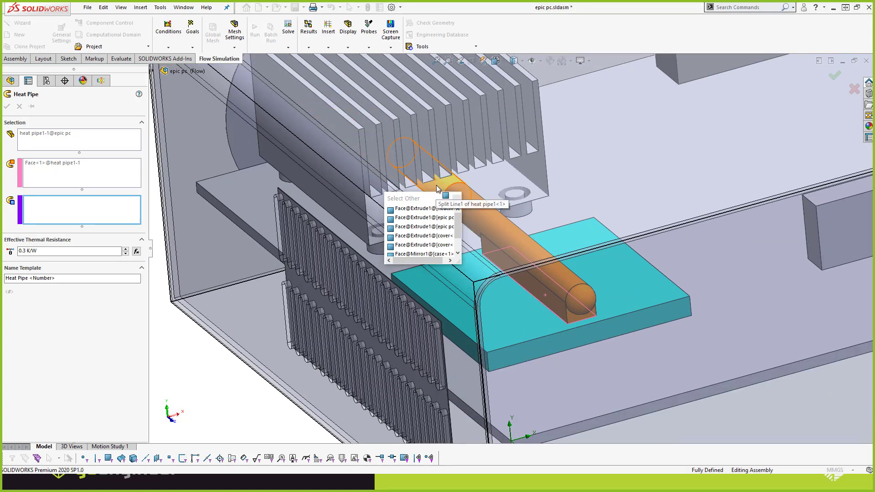
click(435, 185)
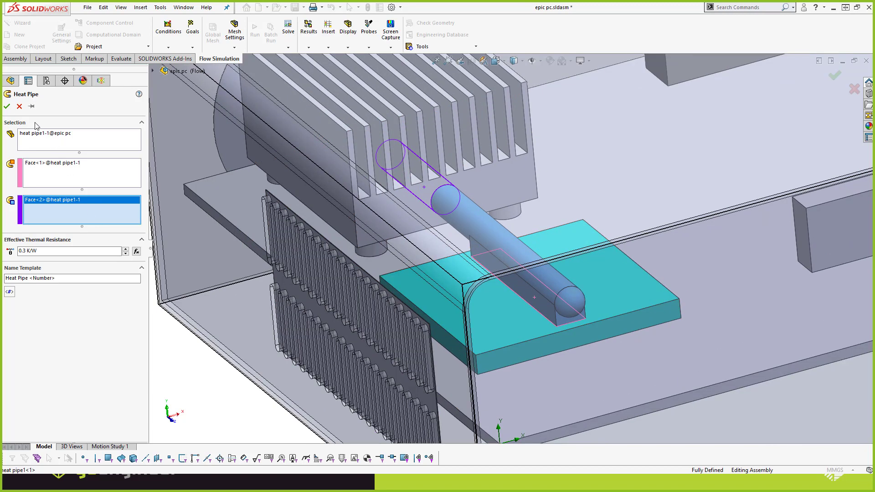
click(8, 107)
Start an external outlet fan on the inner face of the circular outlet lid behind the heat sink
scroll(247, 376, up, 2)
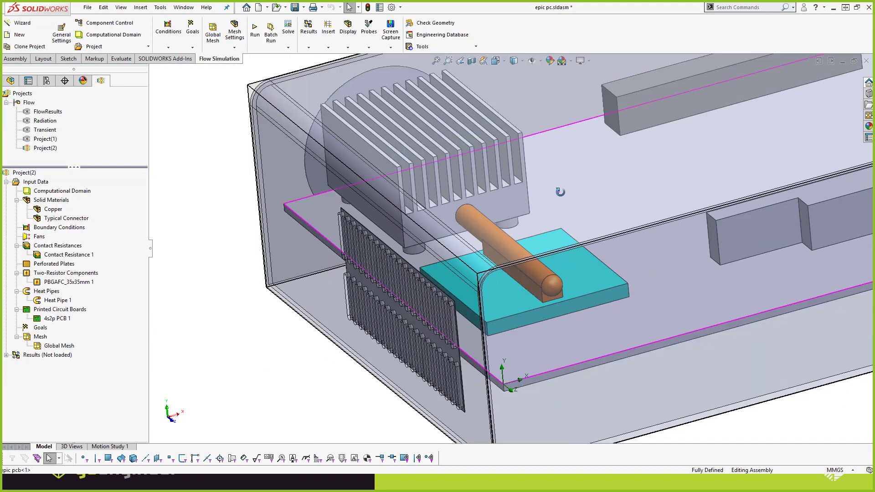
middle_drag(560, 192, 578, 195)
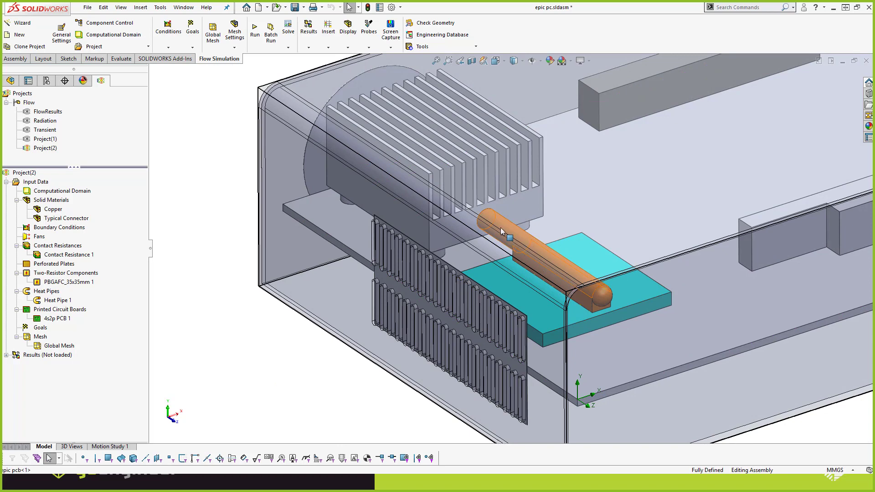
scroll(450, 168, down, 2)
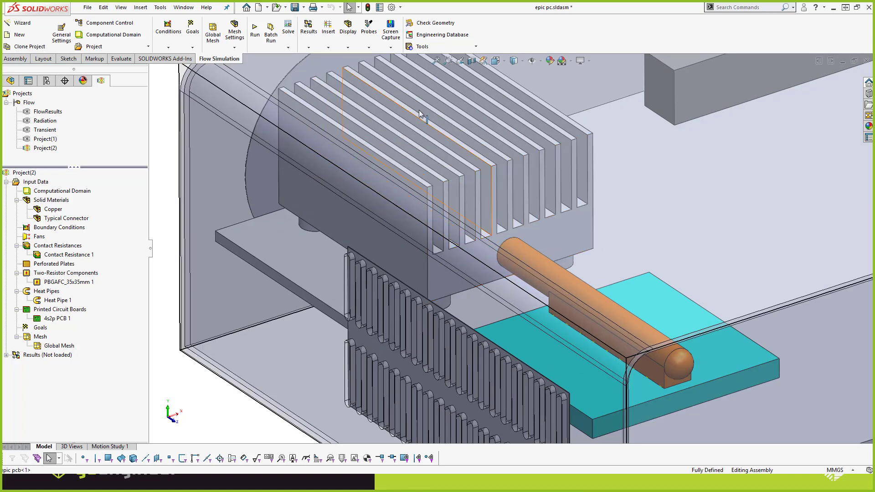
click(261, 165)
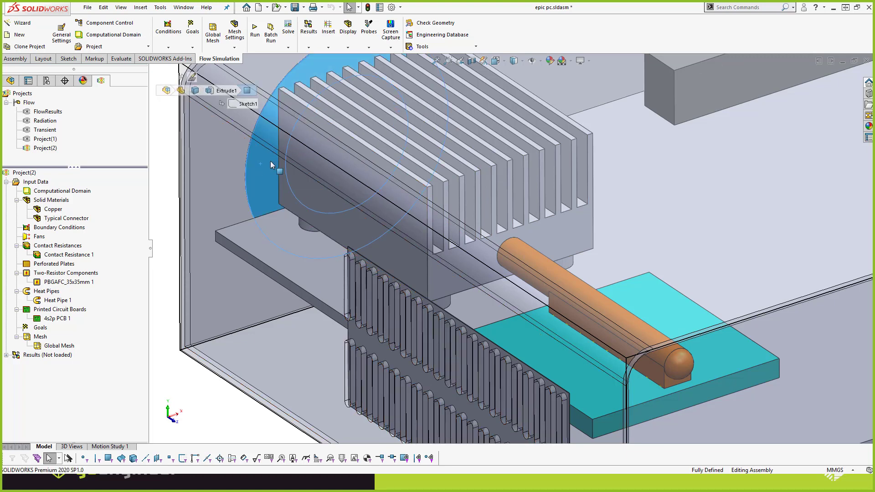
click(159, 264)
right_click(39, 235)
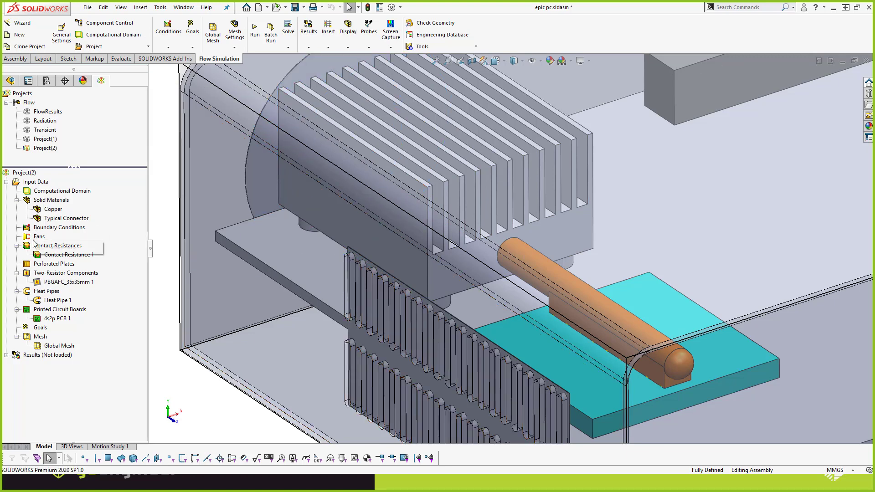
click(59, 248)
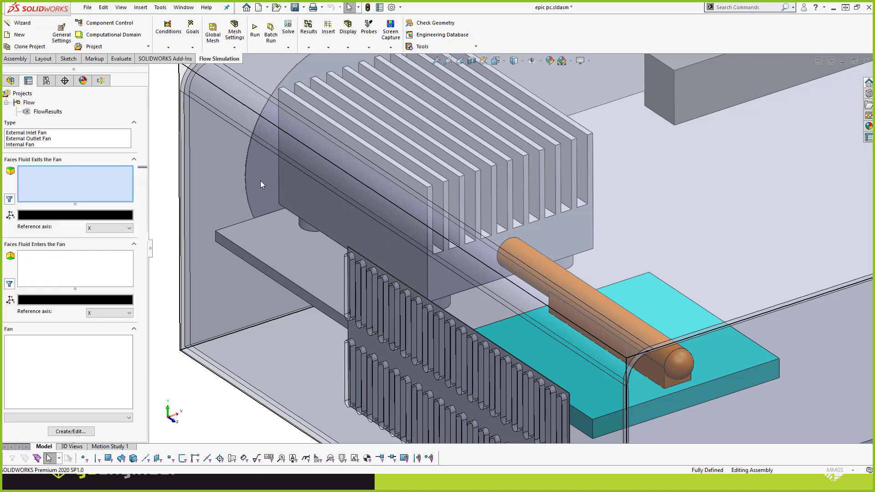
click(261, 182)
click(52, 138)
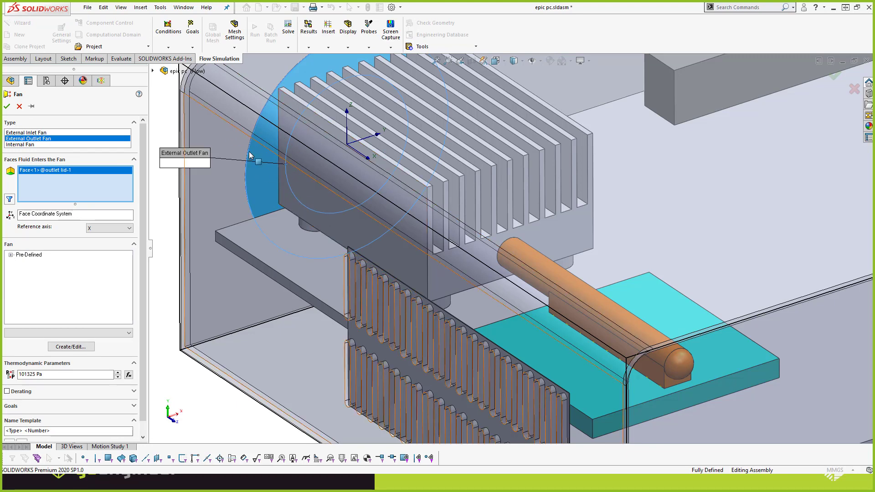
Choose the predefined axial fan Papst 414 and display its pressure difference curve in the Engineering Database
double_click(17, 255)
click(19, 263)
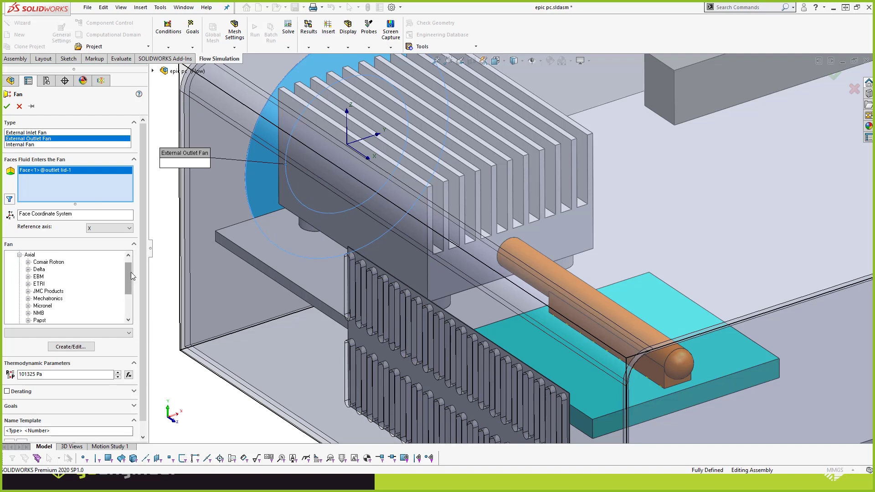
drag(127, 272, 86, 297)
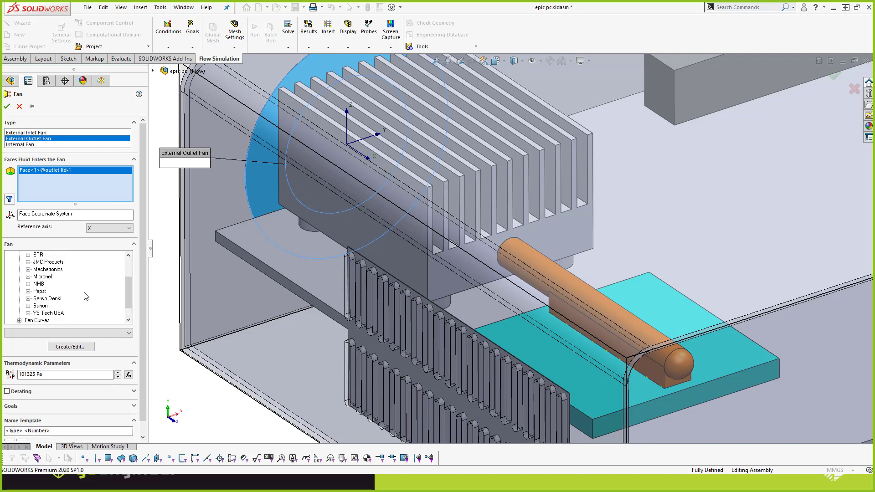
double_click(35, 292)
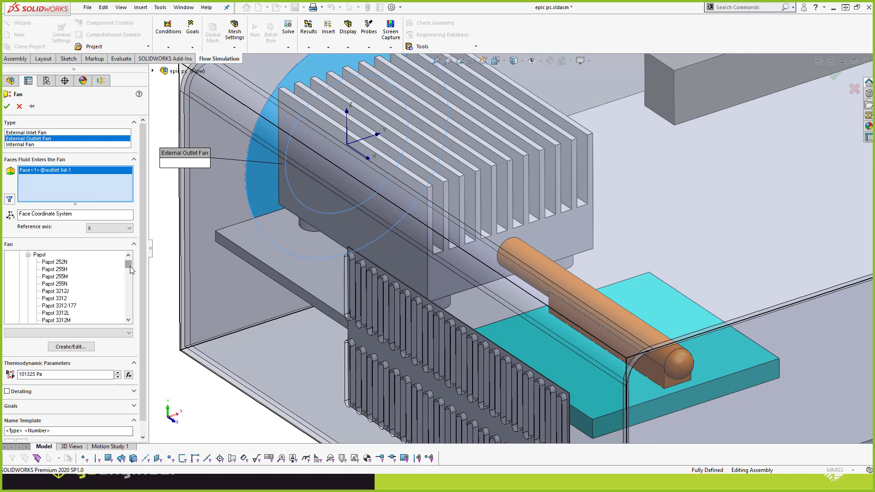
drag(130, 267, 129, 273)
scroll(64, 288, down, 3)
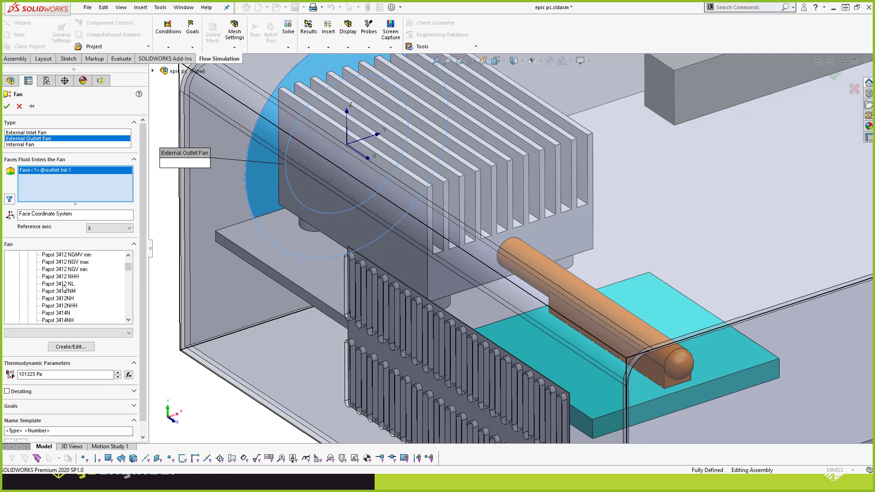
scroll(65, 290, down, 4)
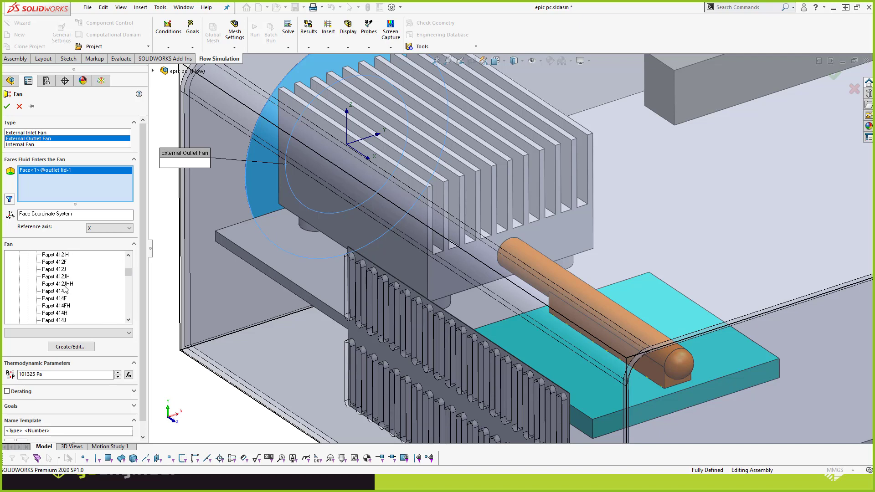
click(54, 292)
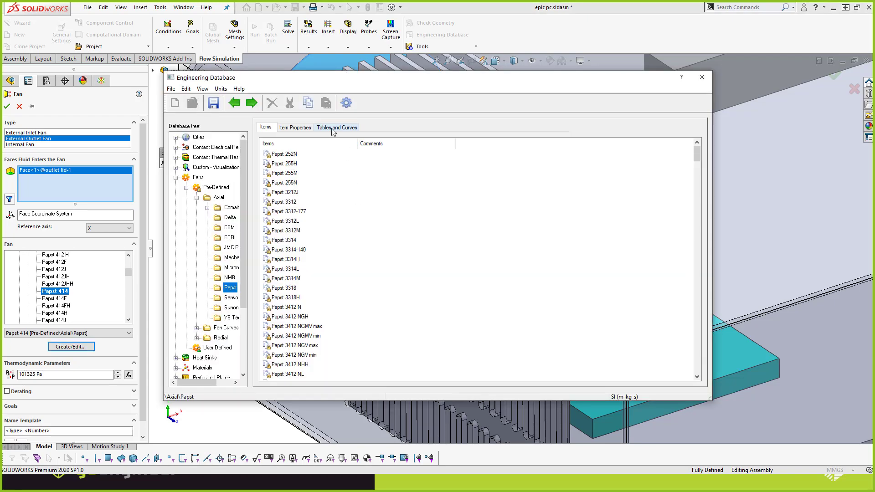
click(337, 127)
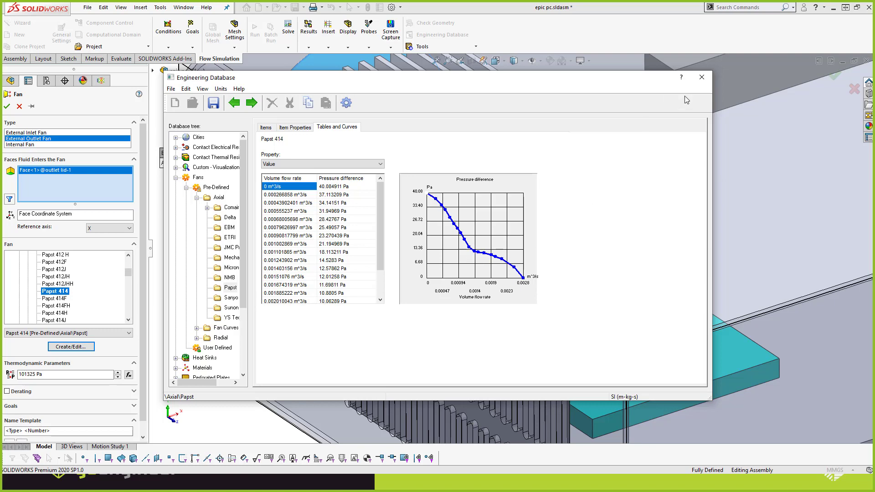
Close the fan curve data and accept the external outlet fan with the Papst 414 curve
click(702, 77)
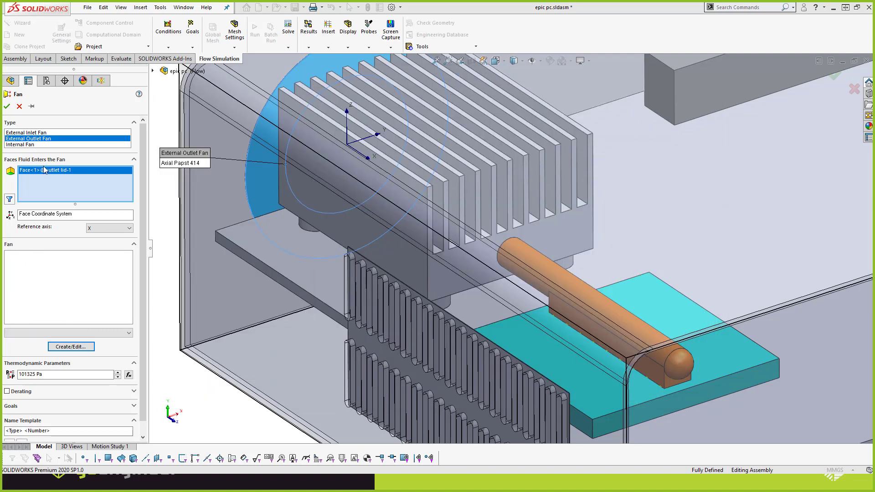
click(6, 108)
scroll(356, 278, up, 4)
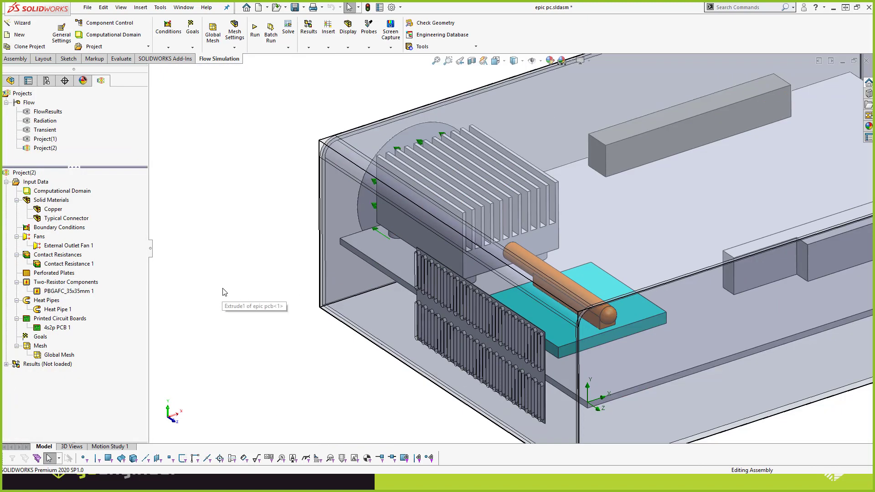
Start a perforated plate on the circular outlet lid's fan face and choose the user-defined Tutorial round holes
right_click(39, 273)
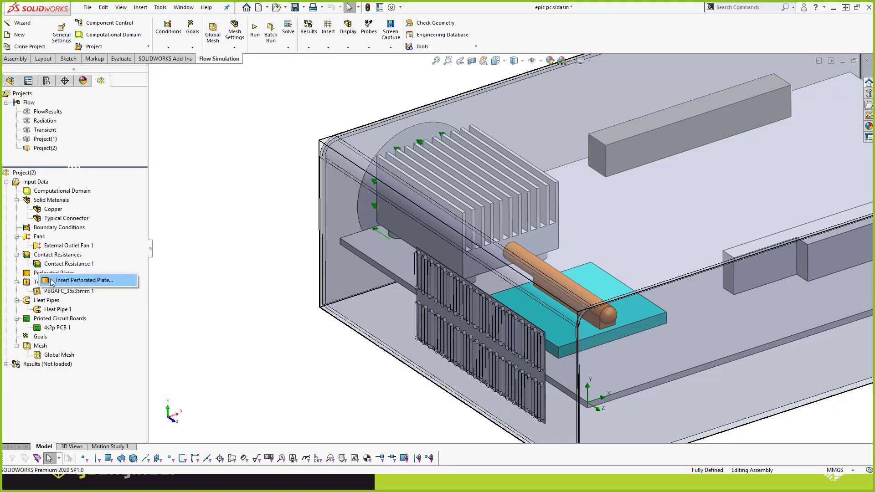
click(102, 280)
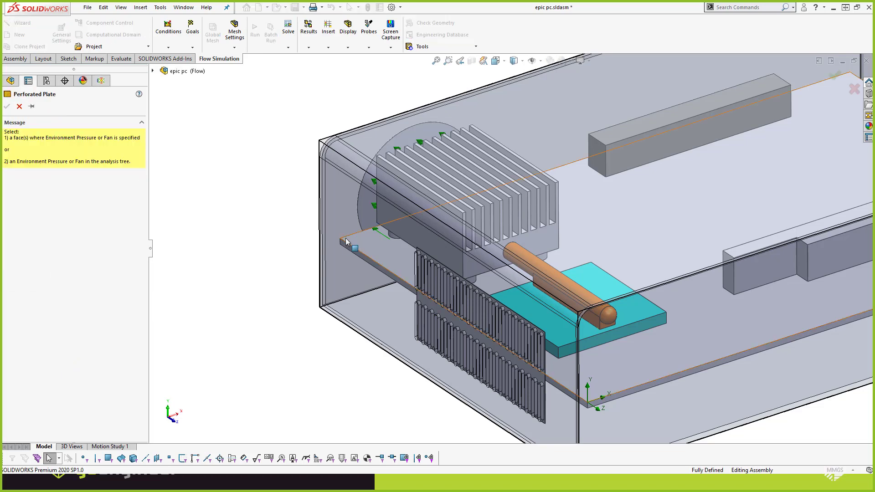
click(370, 207)
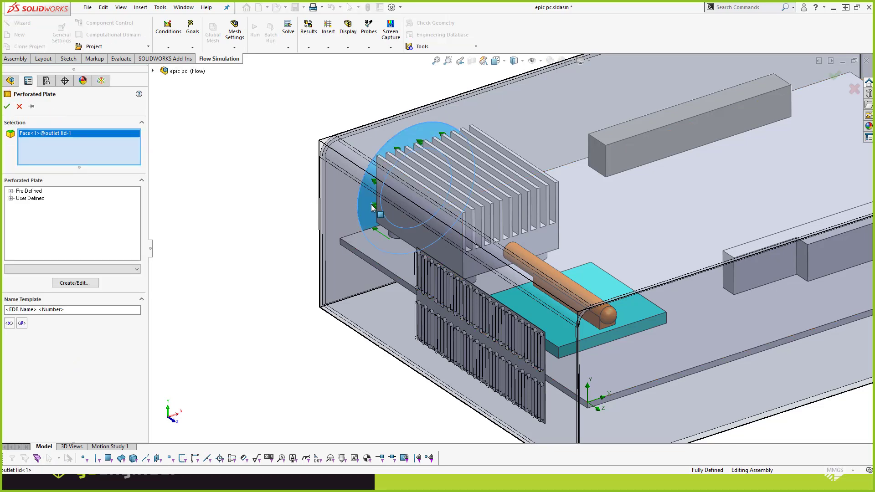
scroll(388, 201, down, 4)
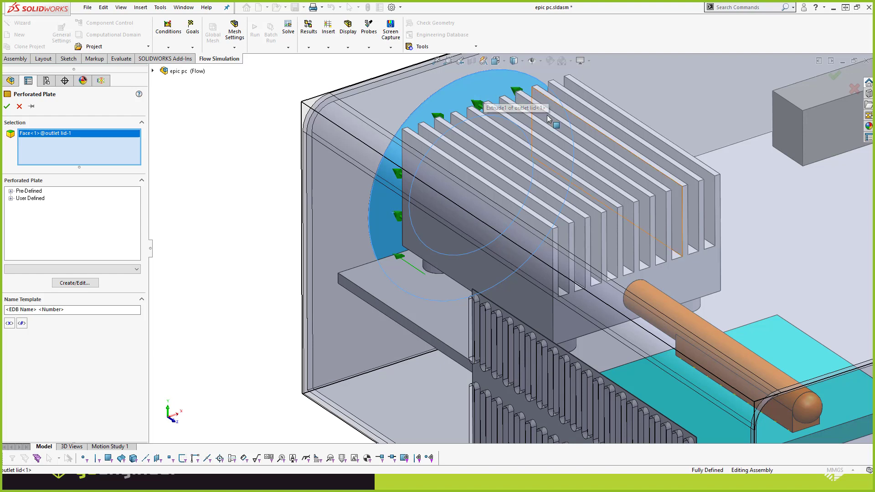
click(10, 198)
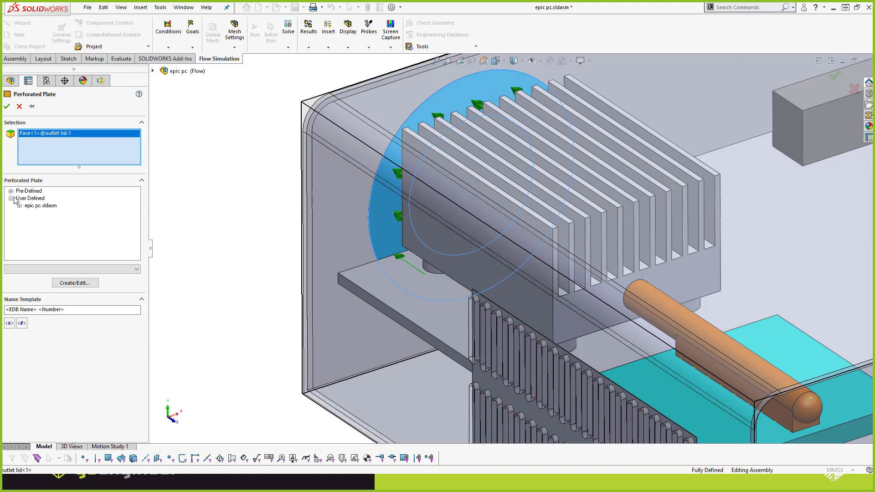
click(20, 205)
click(28, 213)
click(68, 228)
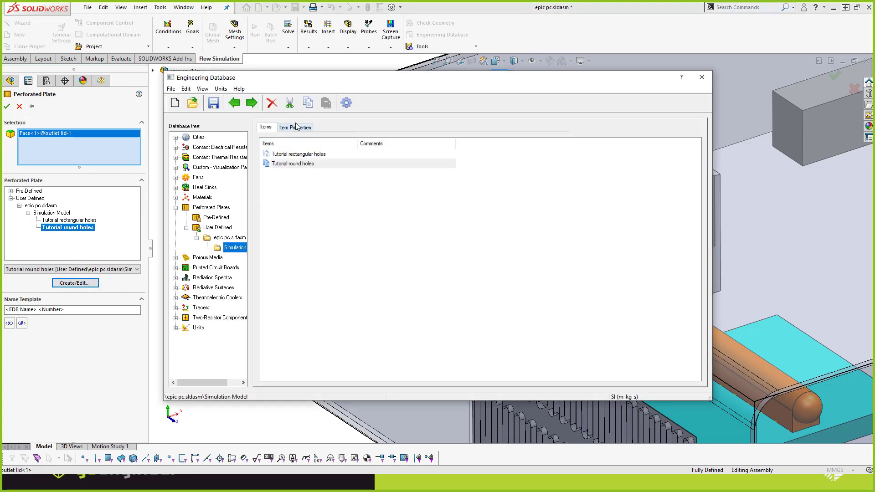
Review the item properties of Tutorial round holes in the Engineering Database and accept the outlet's perforated plate
click(296, 127)
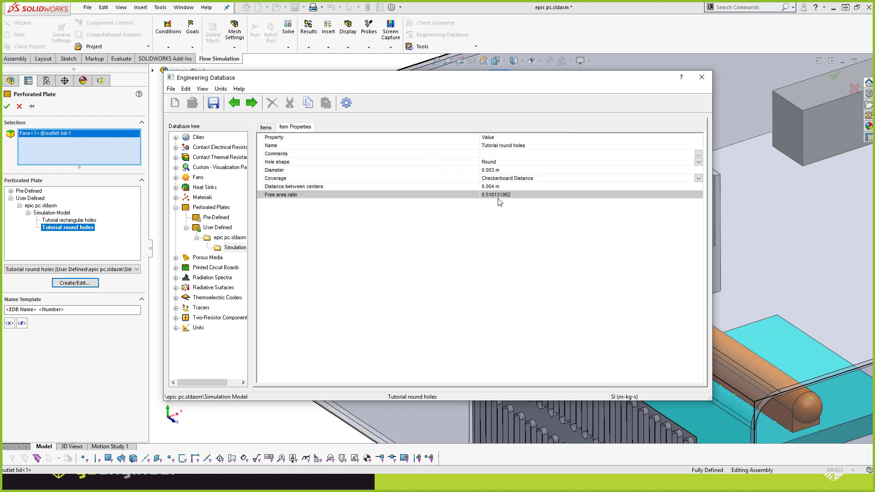
click(702, 78)
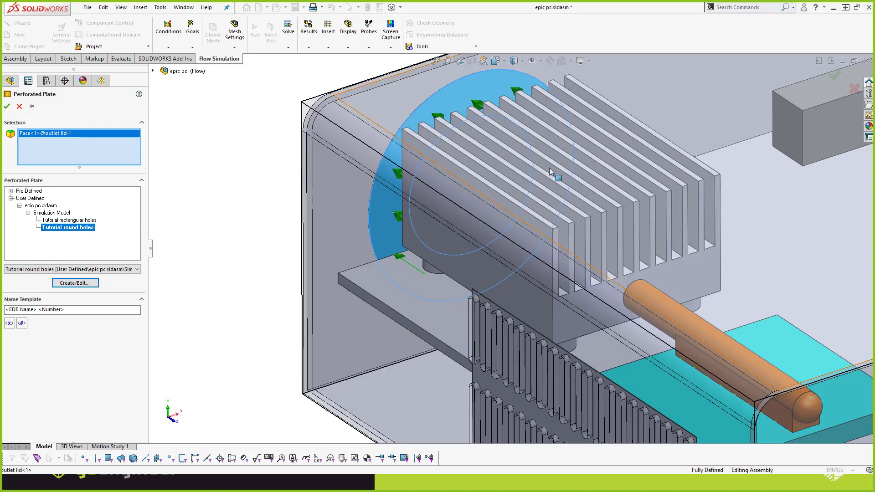
click(7, 106)
scroll(578, 253, up, 6)
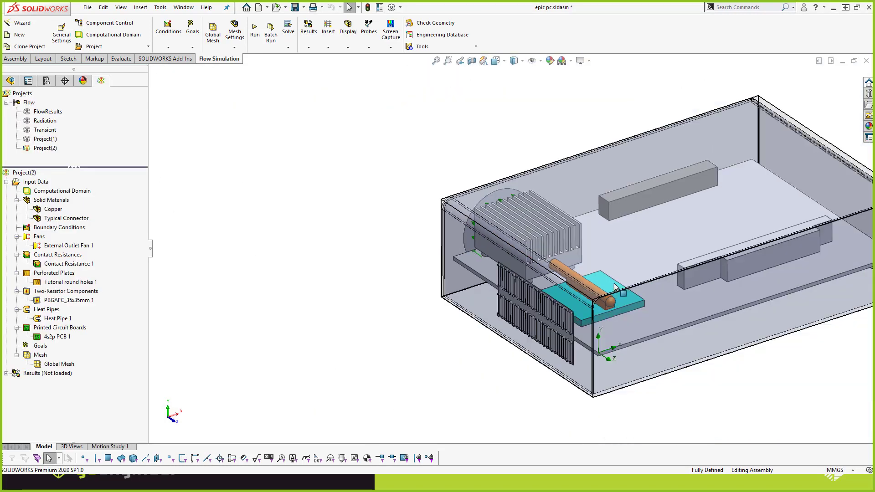
Start a boundary condition, clear the preselected connector components and set the type to Environment Pressure
scroll(647, 305, down, 4)
middle_drag(560, 341, 592, 320)
scroll(593, 321, up, 4)
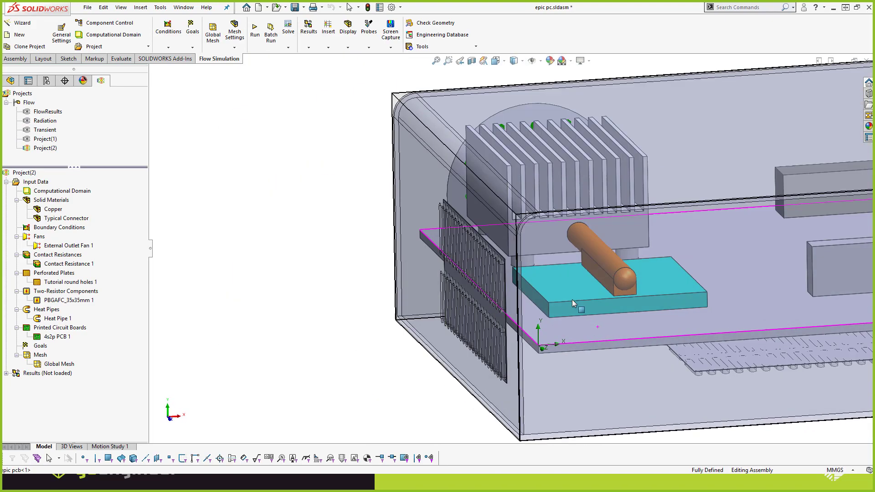
scroll(573, 301, down, 3)
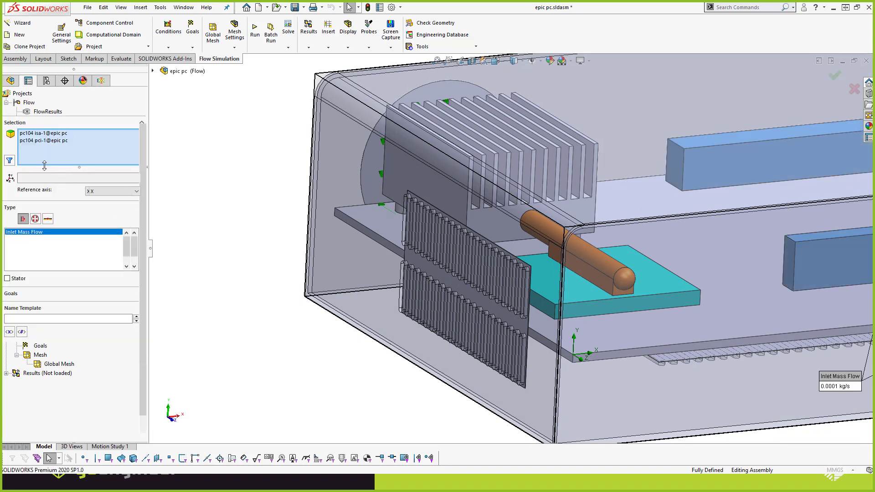
right_click(46, 162)
click(57, 166)
click(36, 219)
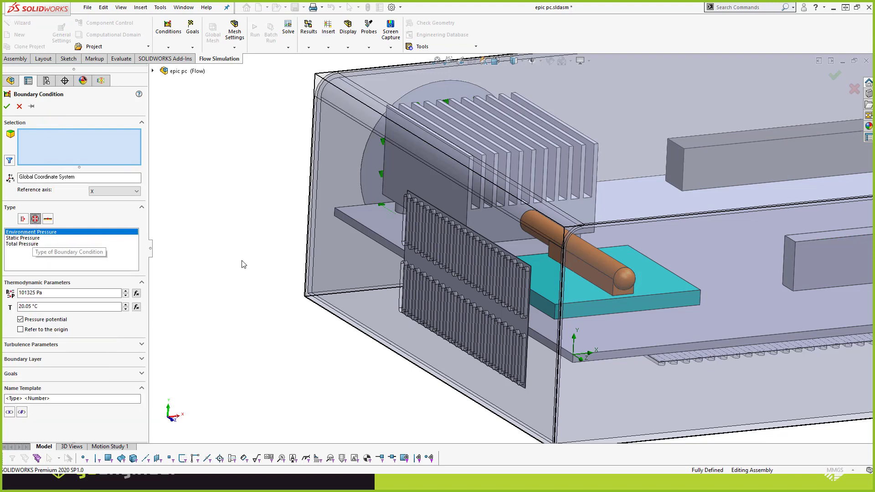
Apply the environment pressure to the inner faces of both inlet lids, on the enclosure's side and underside, and accept
middle_drag(241, 262, 547, 337)
click(371, 276)
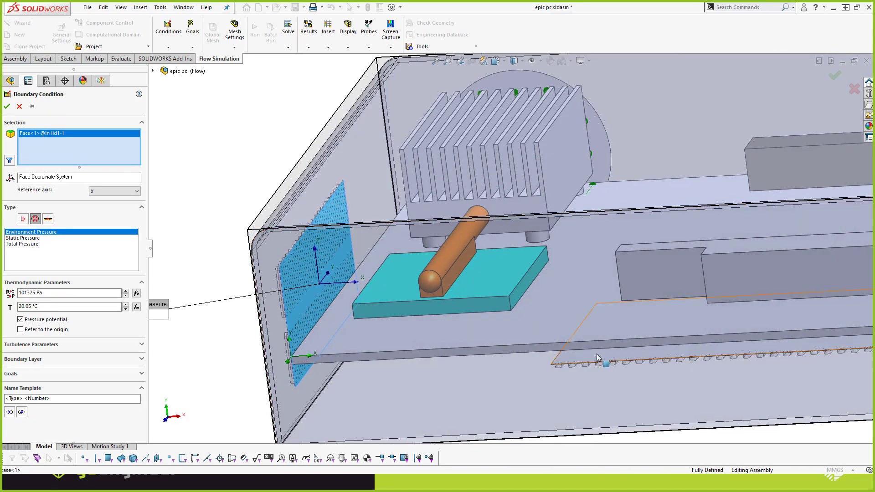
click(590, 357)
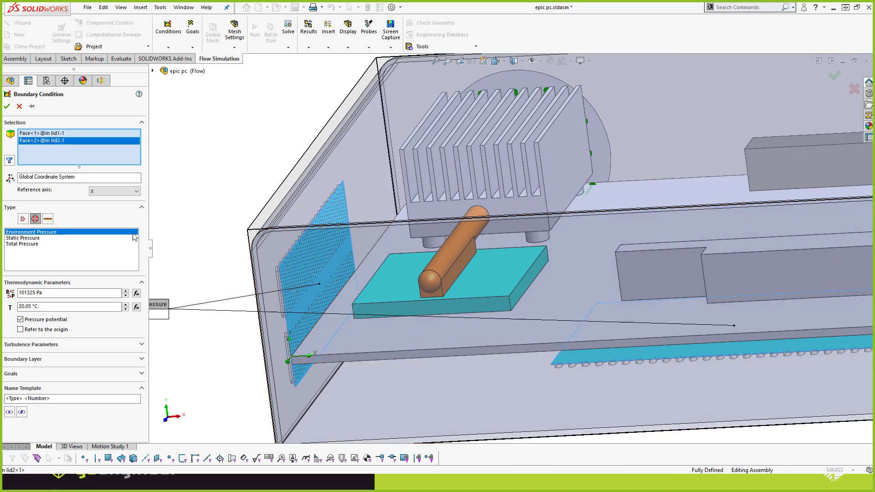
click(6, 108)
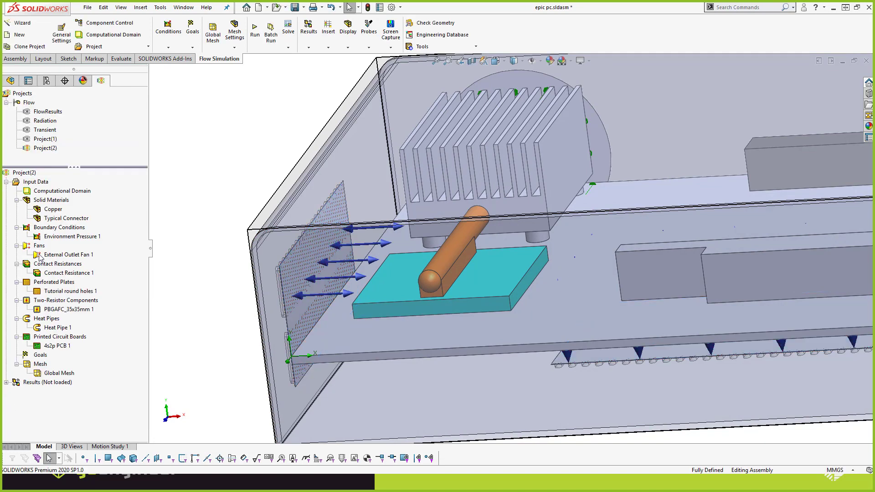
Add a perforated plate with the user-defined Tutorial rectangular holes to the inner faces of both inlet lids
right_click(36, 279)
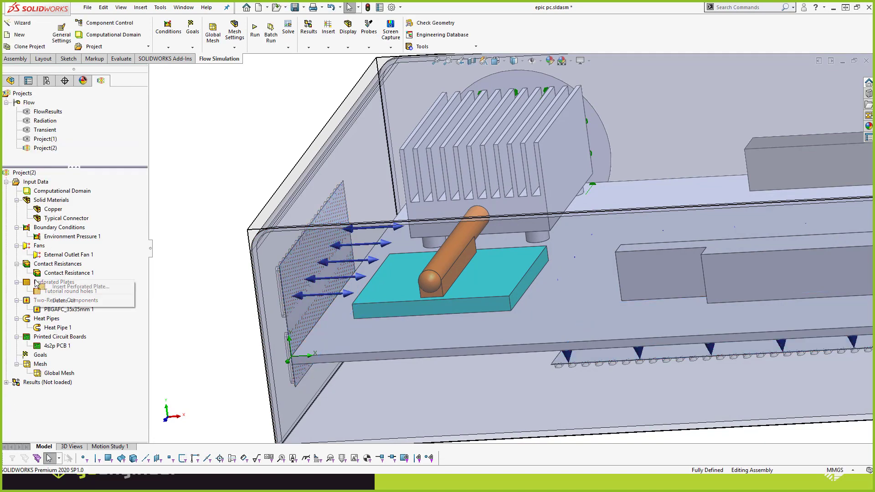
click(59, 285)
click(300, 266)
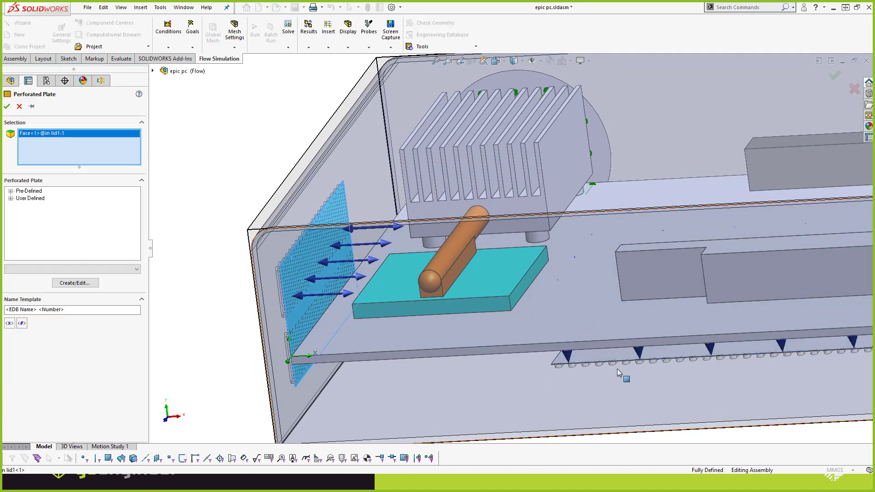
click(613, 363)
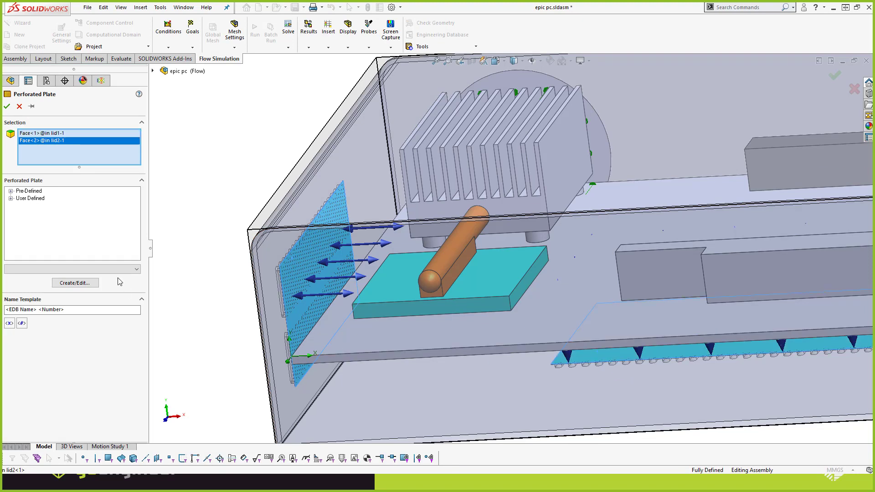
click(11, 199)
click(19, 206)
click(50, 221)
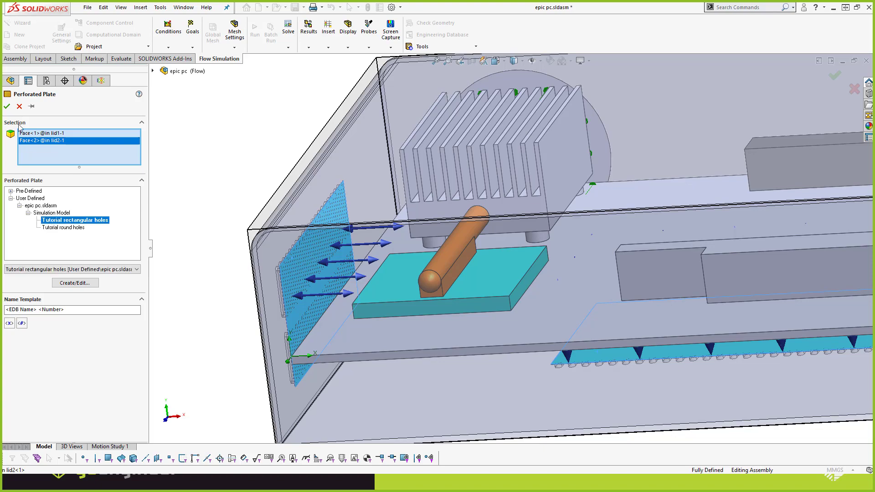
click(10, 107)
middle_drag(449, 207, 611, 259)
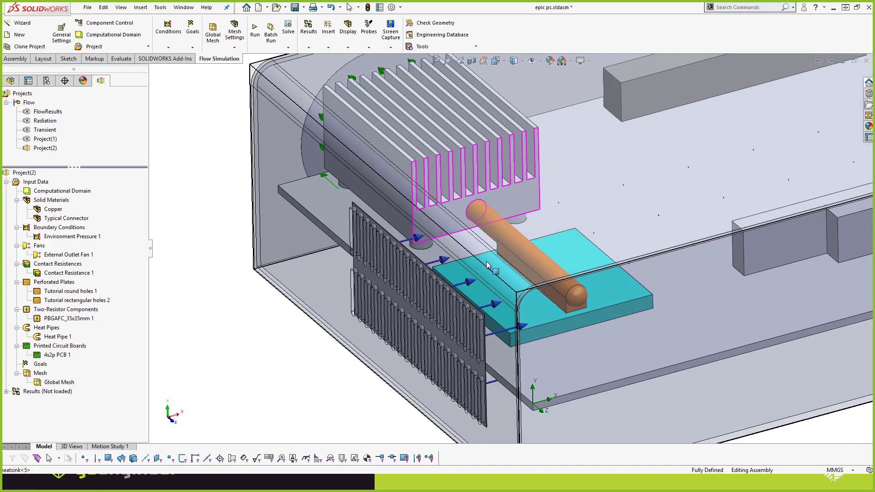
scroll(623, 262, up, 2)
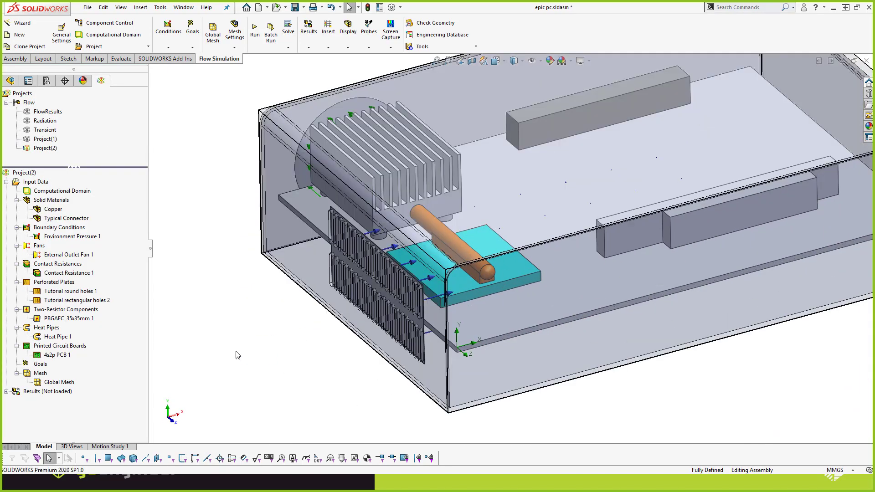
scroll(524, 292, down, 2)
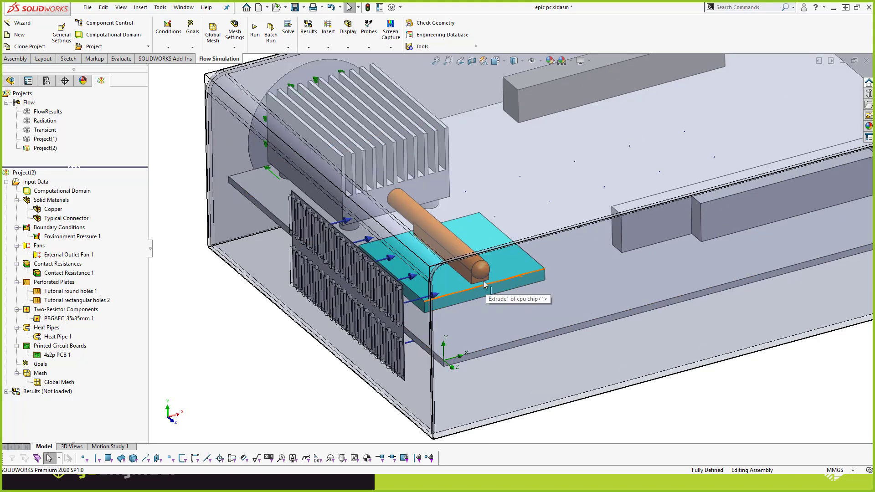
scroll(474, 312, down, 2)
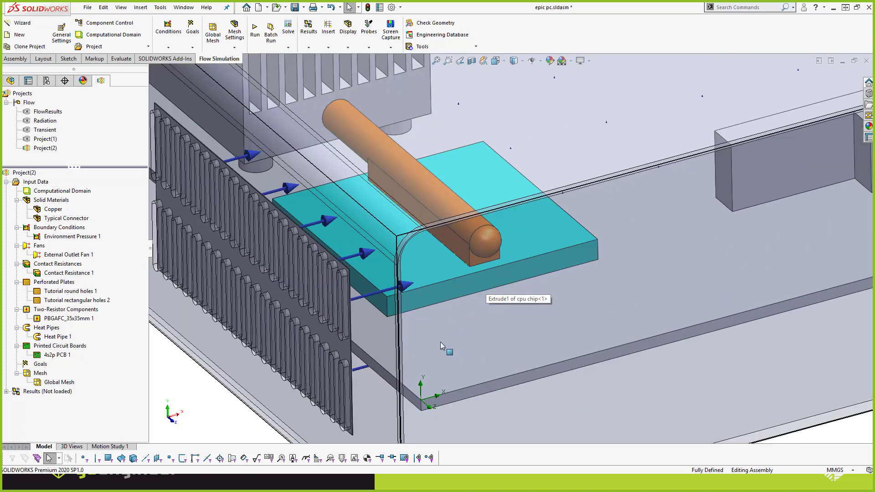
click(435, 296)
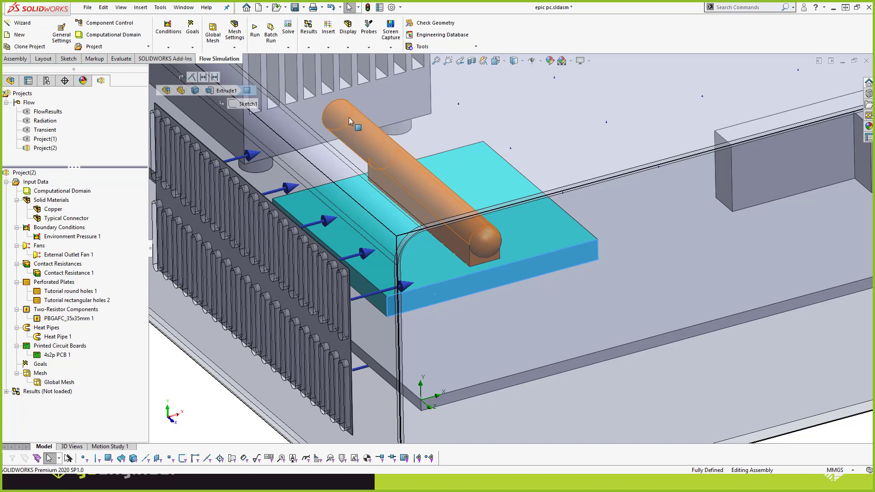
key(f)
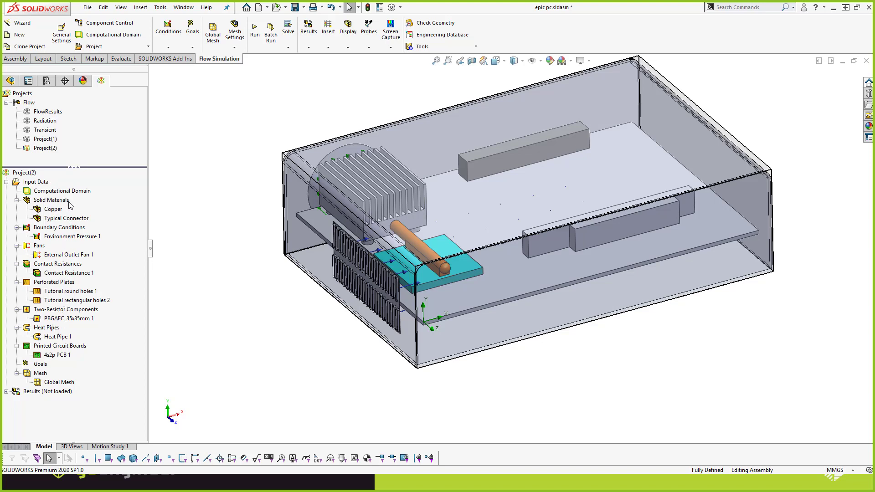
Run a new calculation of Project(2) on this computer using all cores and shrink the solver window
right_click(20, 172)
click(34, 177)
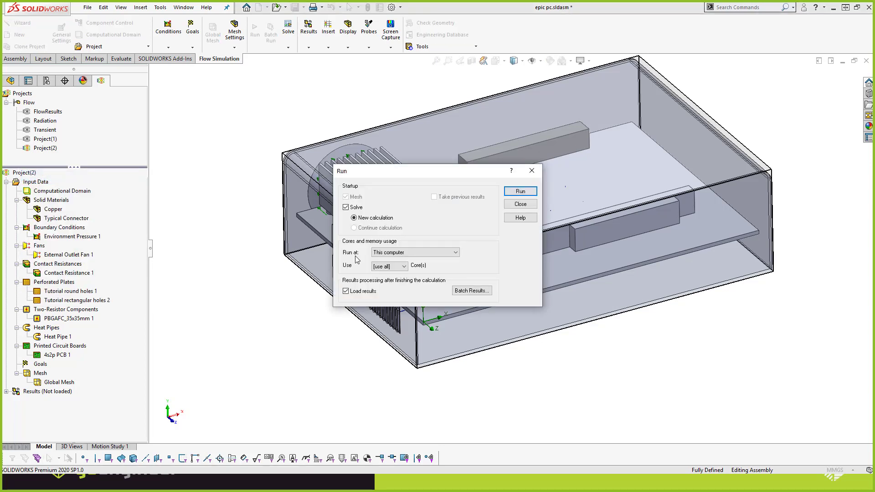
click(521, 190)
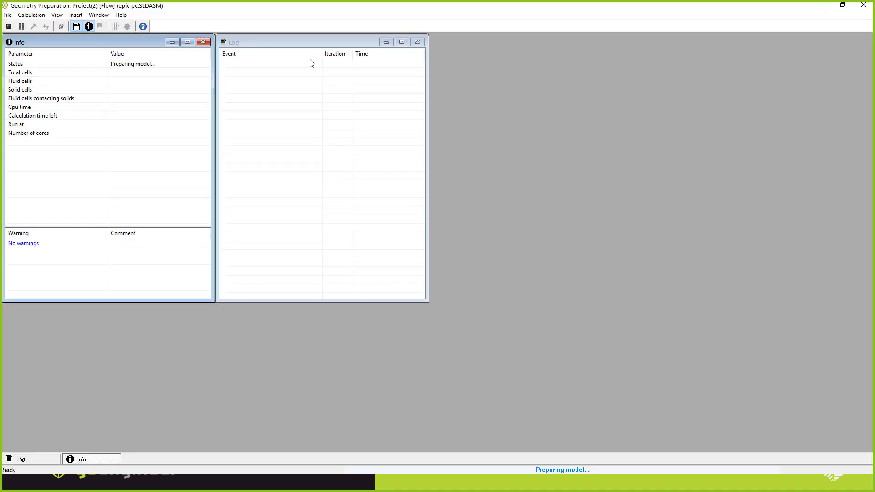
click(842, 5)
drag(560, 92, 482, 49)
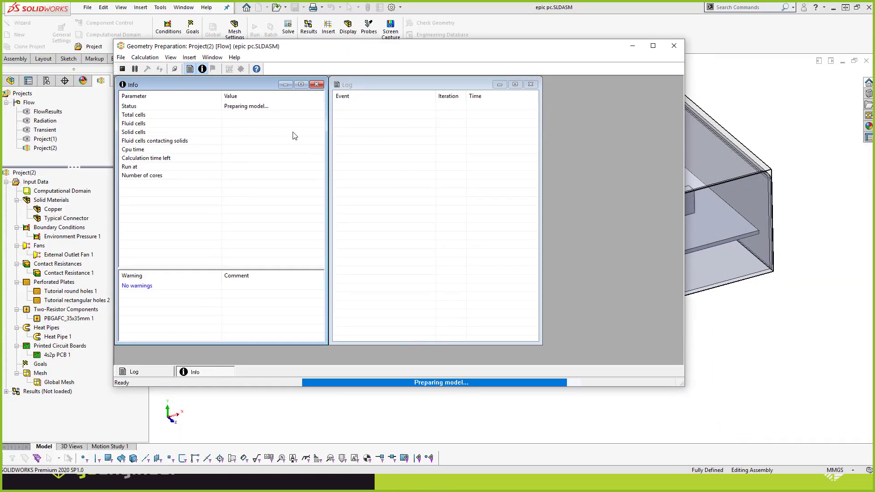
Terminate the running calculation and close the solver window
click(145, 57)
click(306, 62)
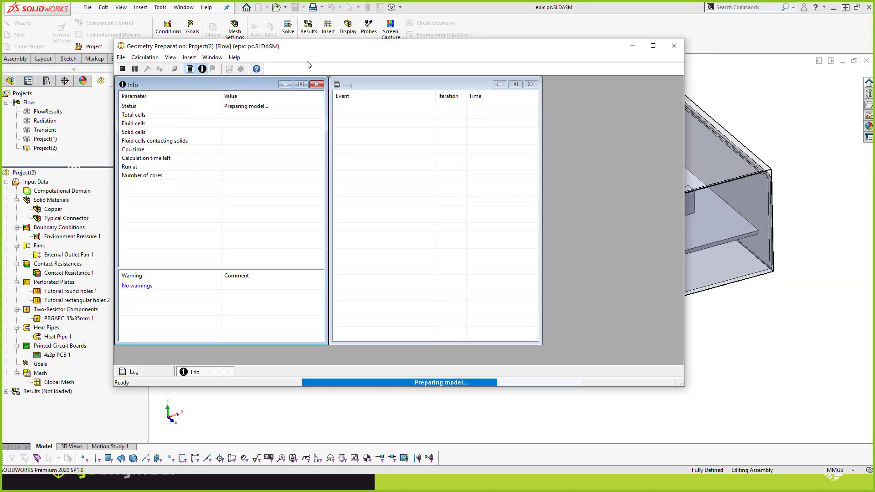
click(146, 59)
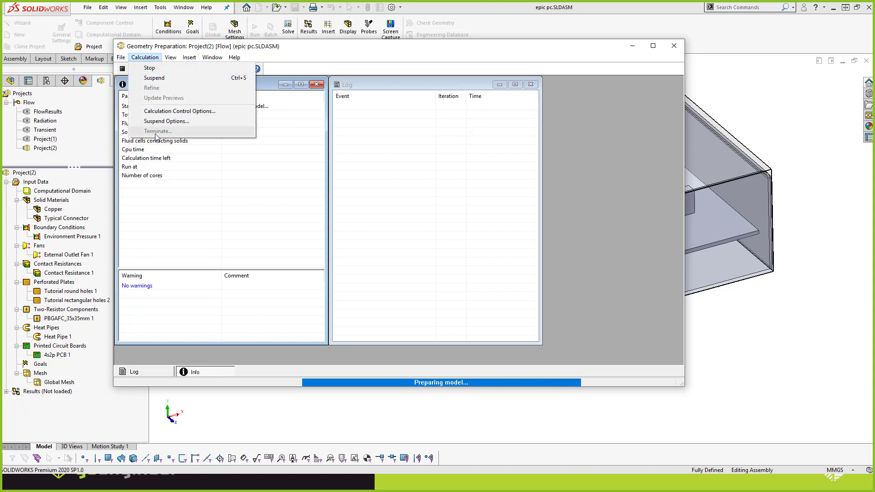
click(265, 103)
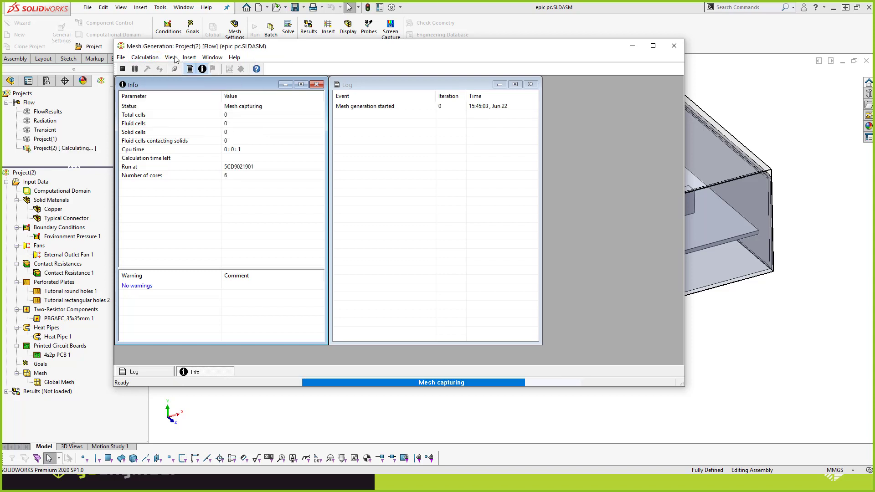
click(145, 57)
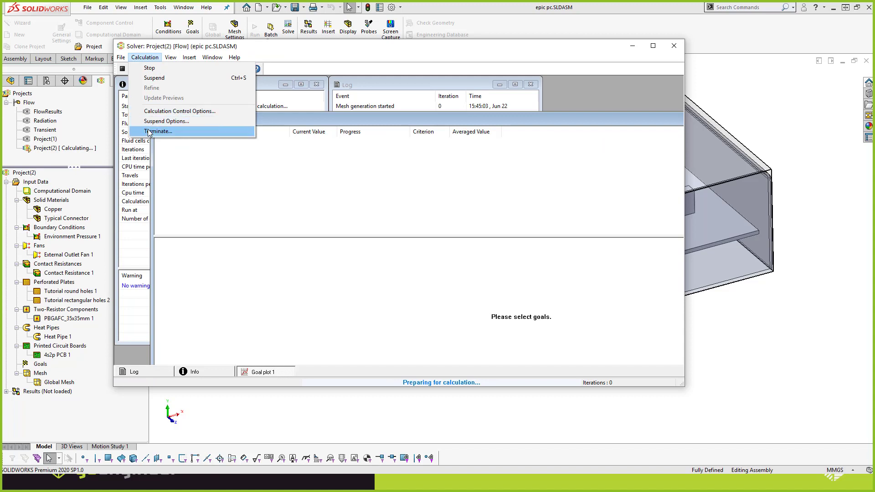
click(149, 131)
click(409, 233)
click(674, 46)
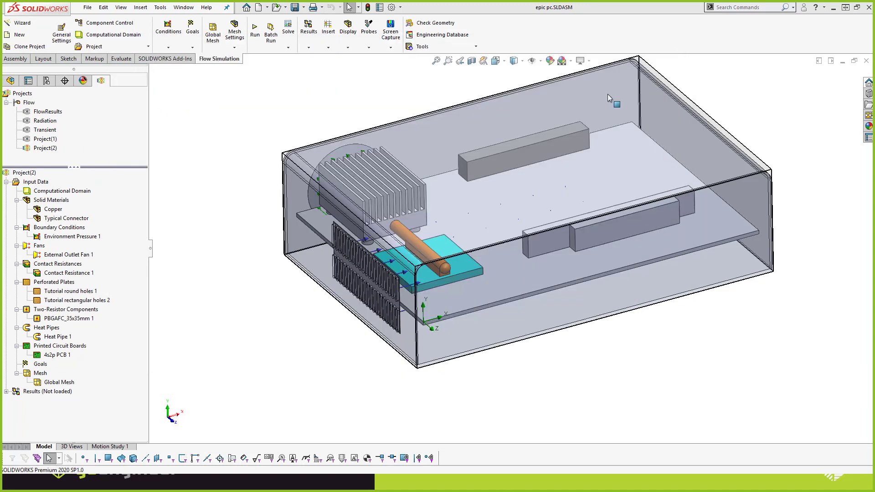
Edit the PBGAFC_35x35mm two-resistor component to create goals for its case, junction and board temperatures, and accept
right_click(59, 319)
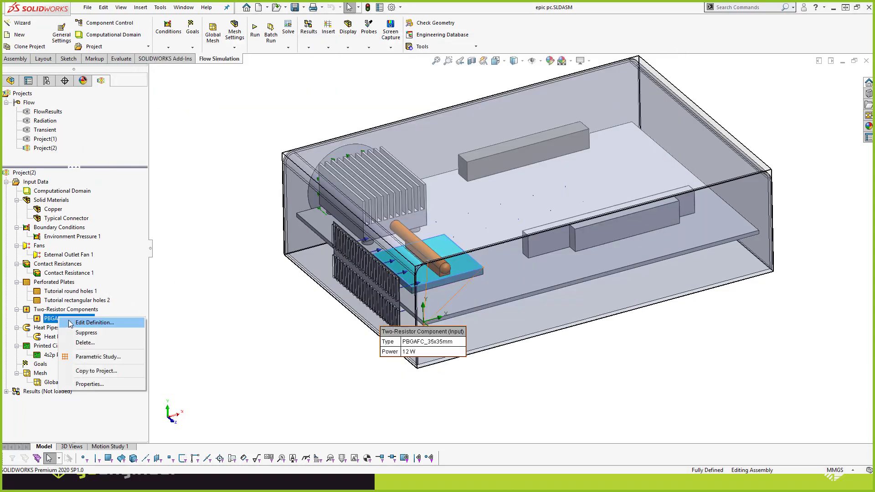
click(91, 323)
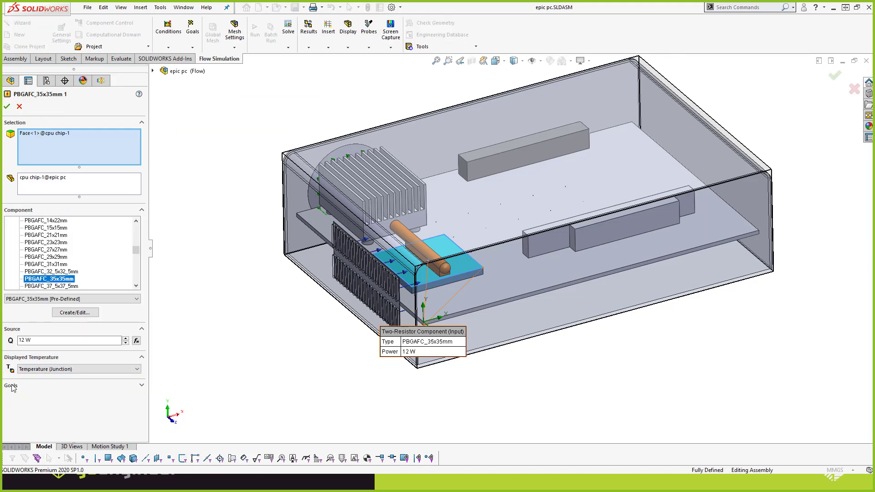
click(11, 386)
click(80, 412)
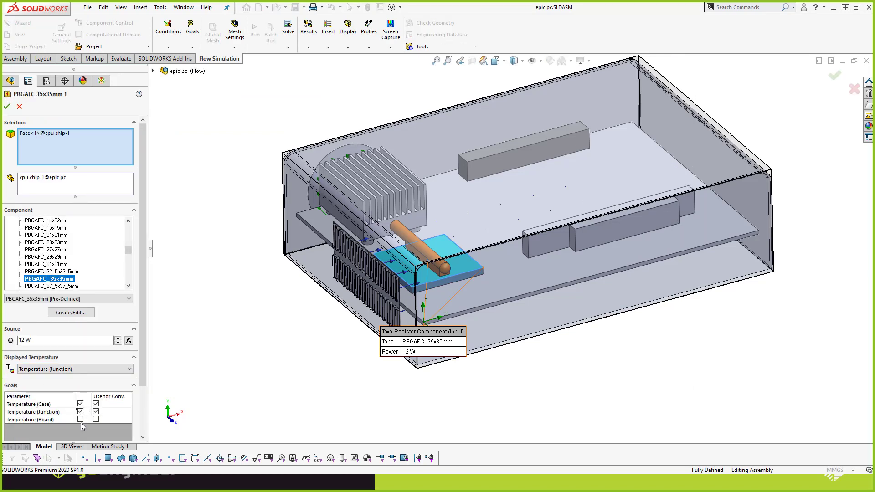
click(80, 422)
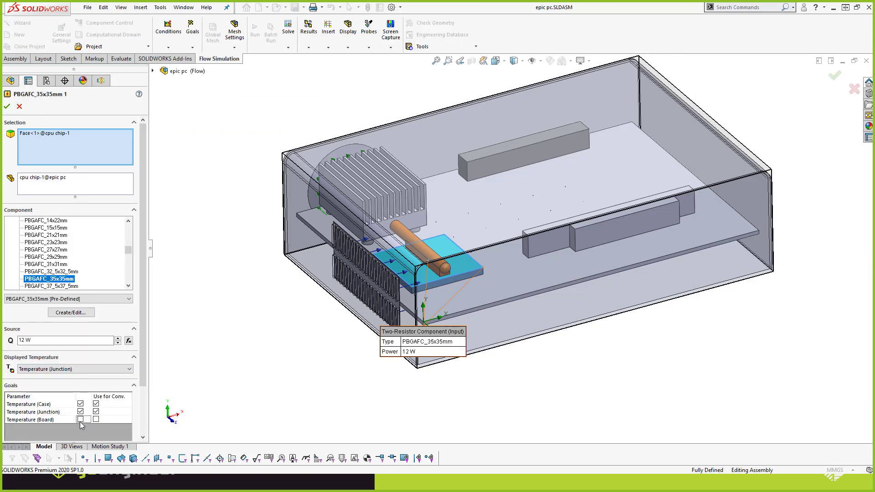
click(47, 420)
click(46, 412)
click(39, 406)
click(44, 420)
click(7, 107)
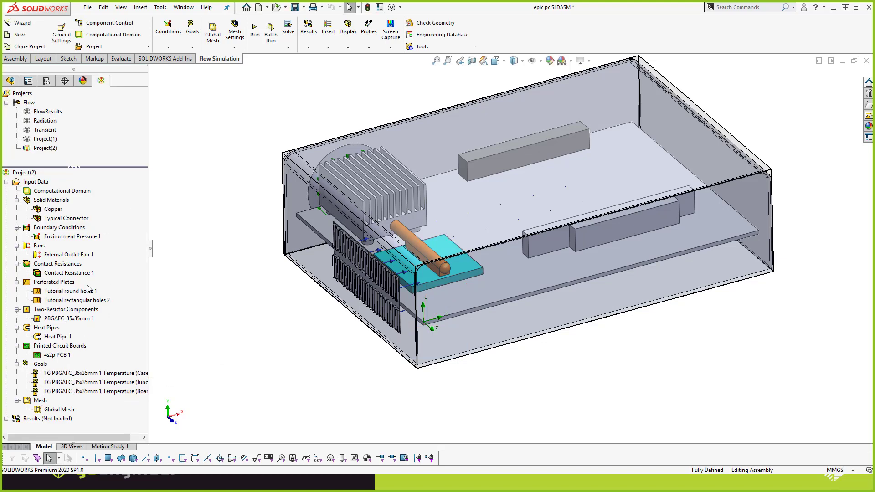
Run a new calculation of Project(2) on this computer using all cores
right_click(33, 177)
click(46, 181)
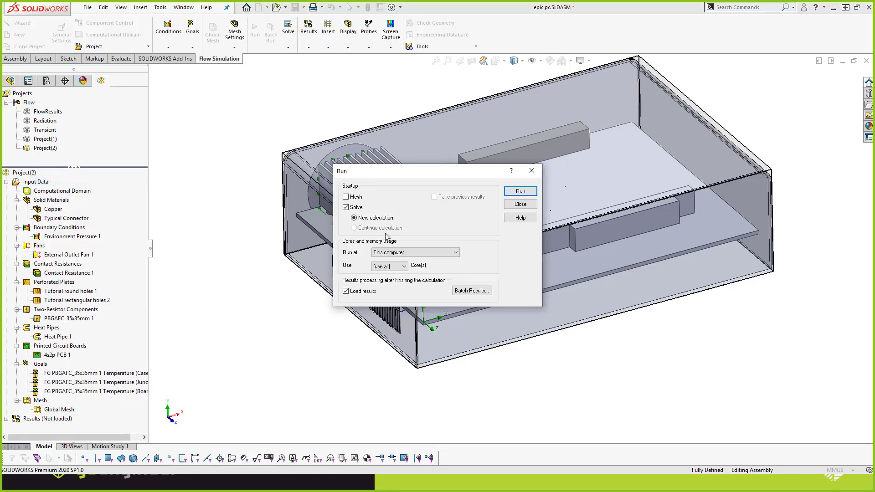
click(520, 191)
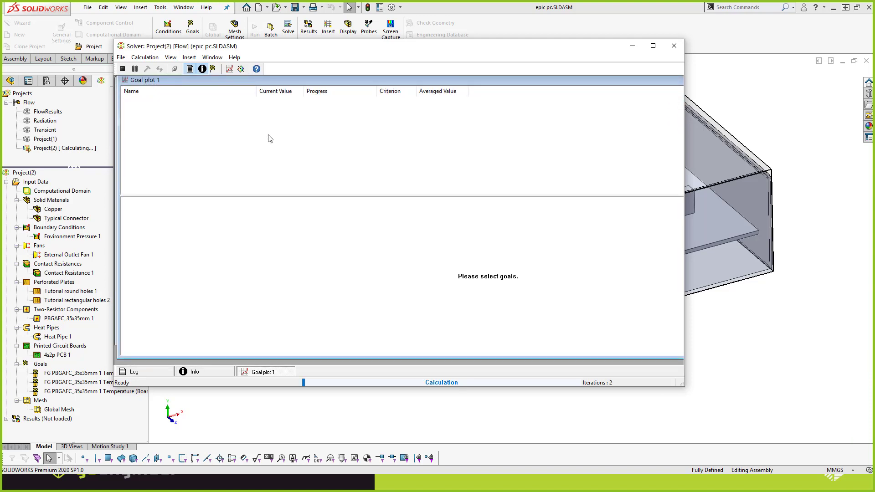
Discard the empty goal plot in the solver and insert a new one containing all three component temperature goals
right_click(268, 136)
drag(518, 80, 431, 116)
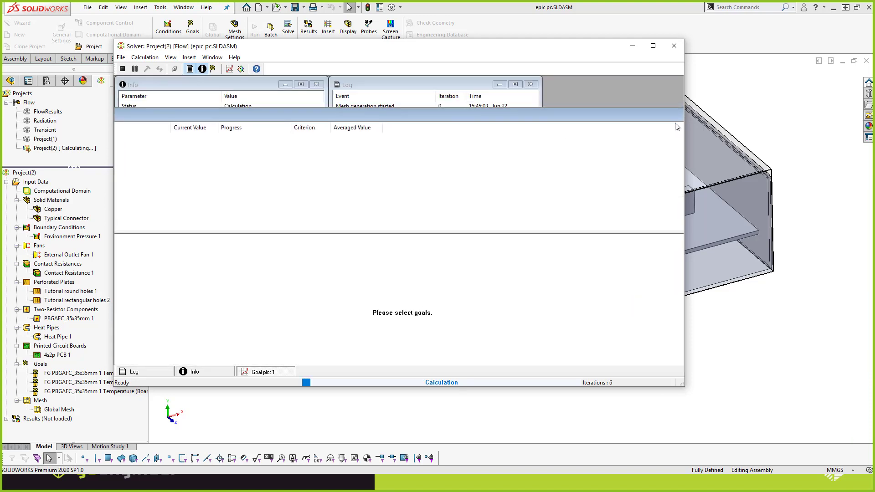
drag(673, 121, 491, 133)
click(584, 129)
click(242, 69)
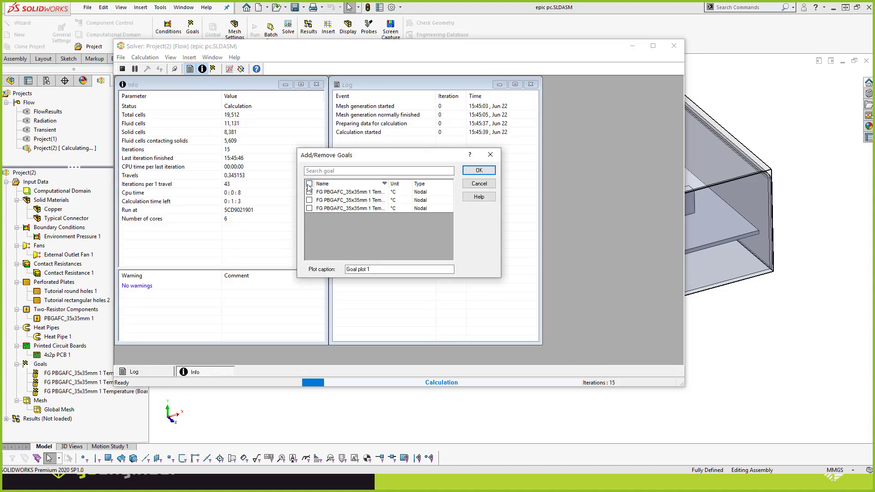
click(309, 184)
click(479, 170)
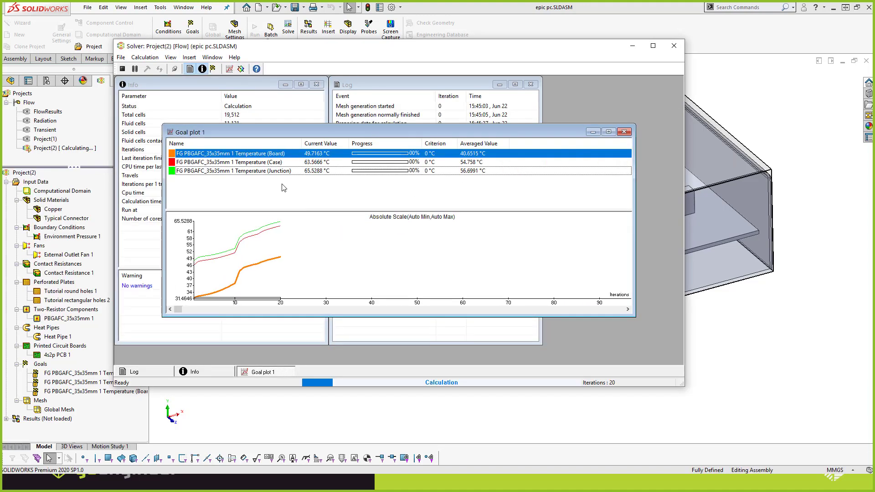
Compare the junction, case and board temperature goals in the goal plot through the end of the calculation and close the solver window
click(259, 171)
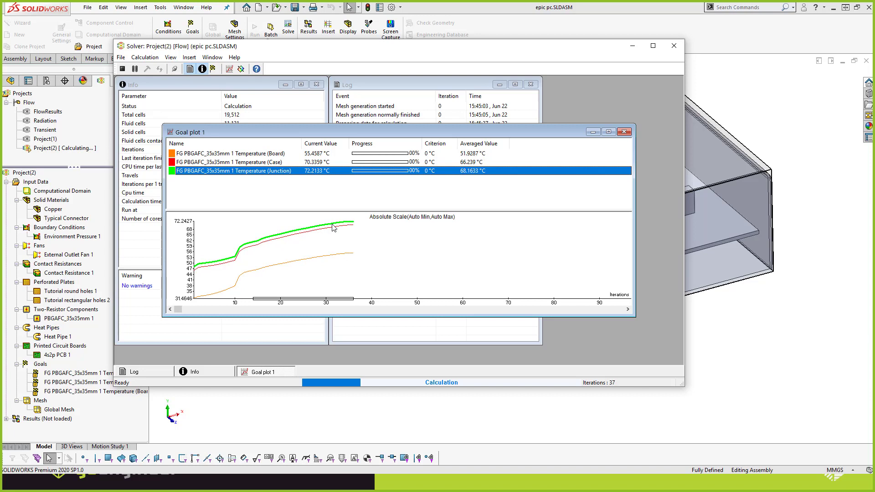
click(318, 164)
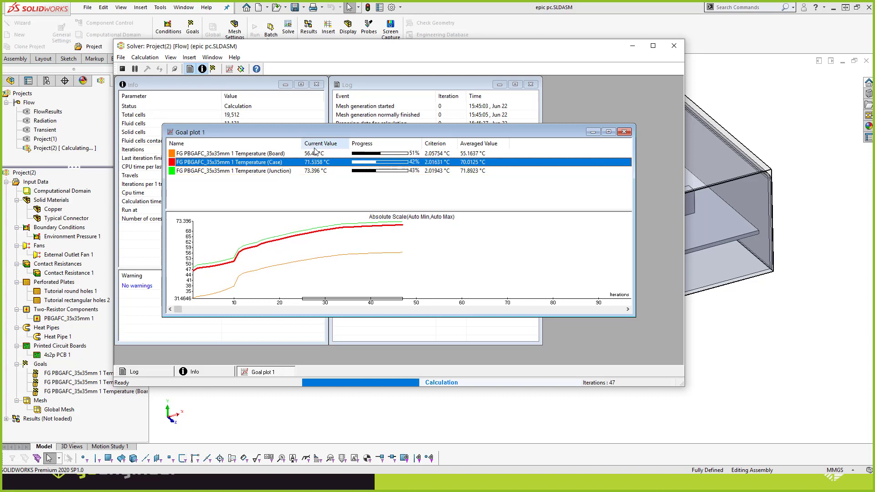
key(Up)
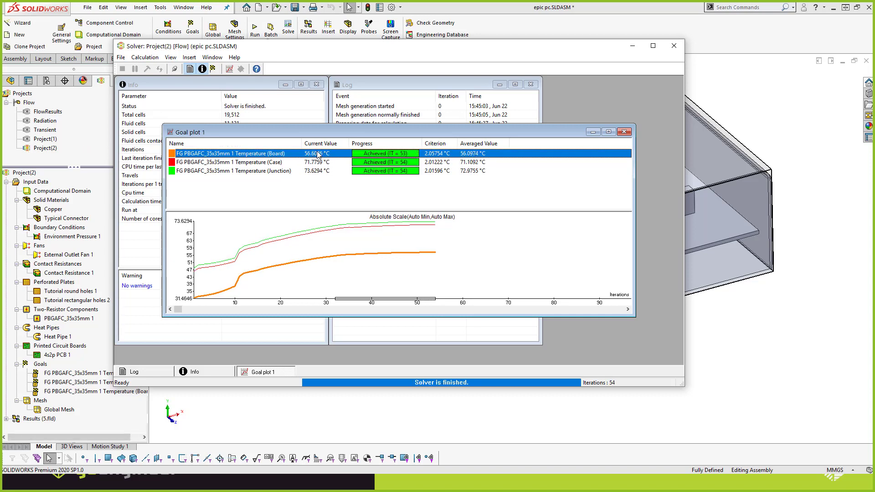
click(311, 163)
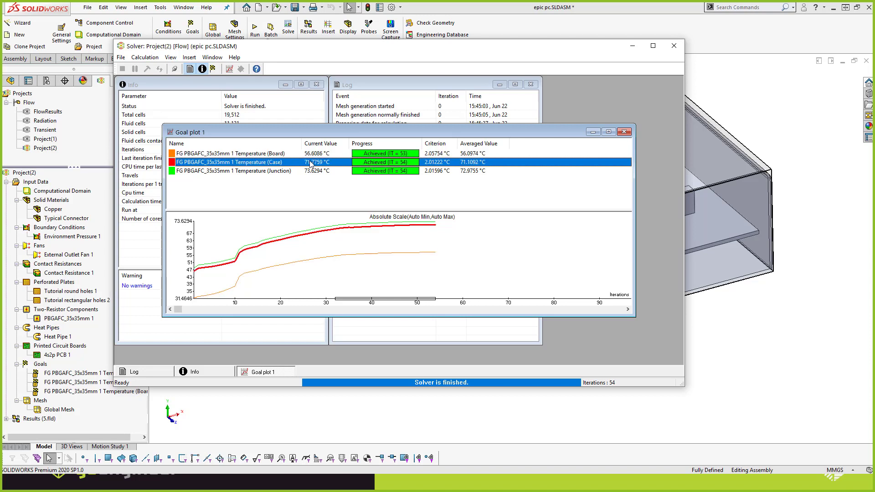
click(321, 156)
click(315, 163)
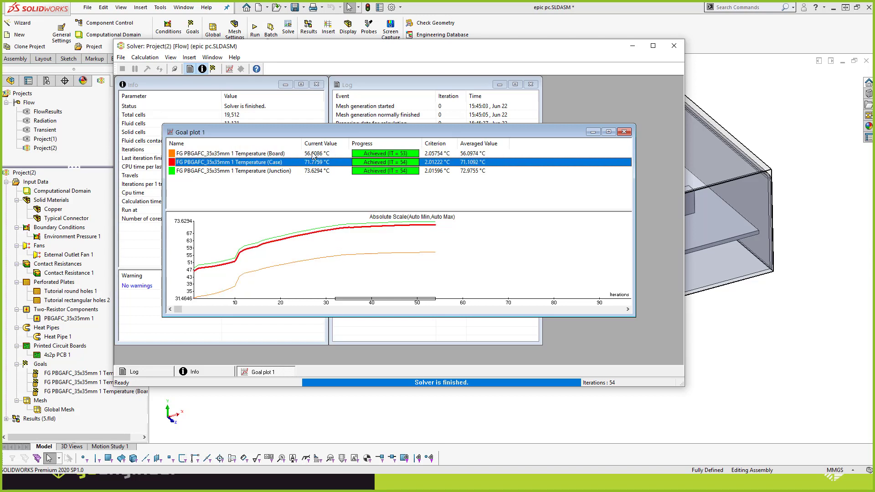
click(313, 155)
click(310, 163)
click(312, 156)
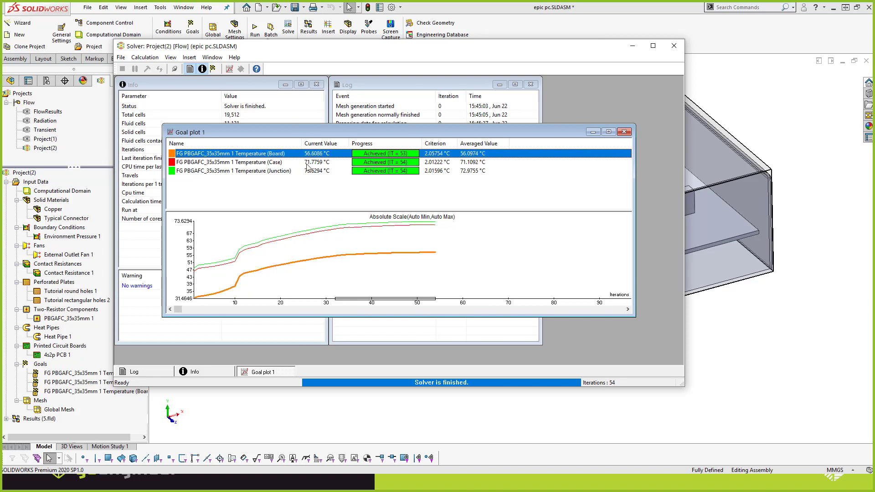
click(307, 165)
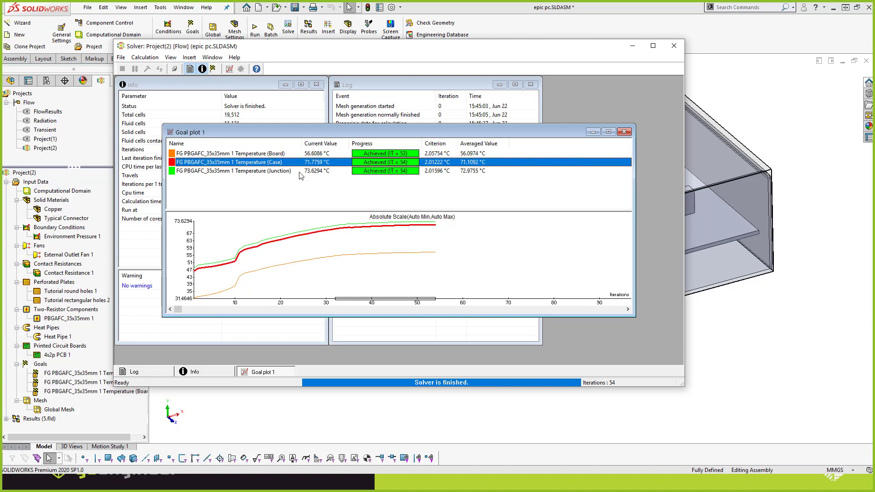
click(301, 172)
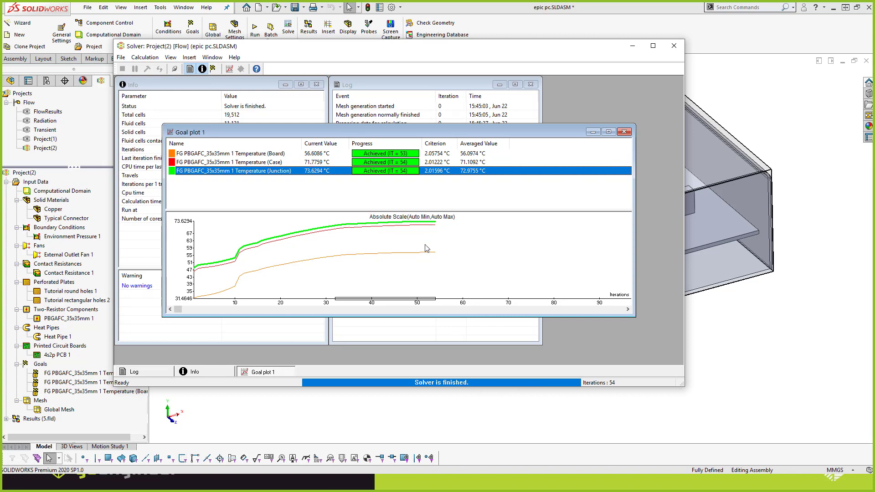
click(672, 47)
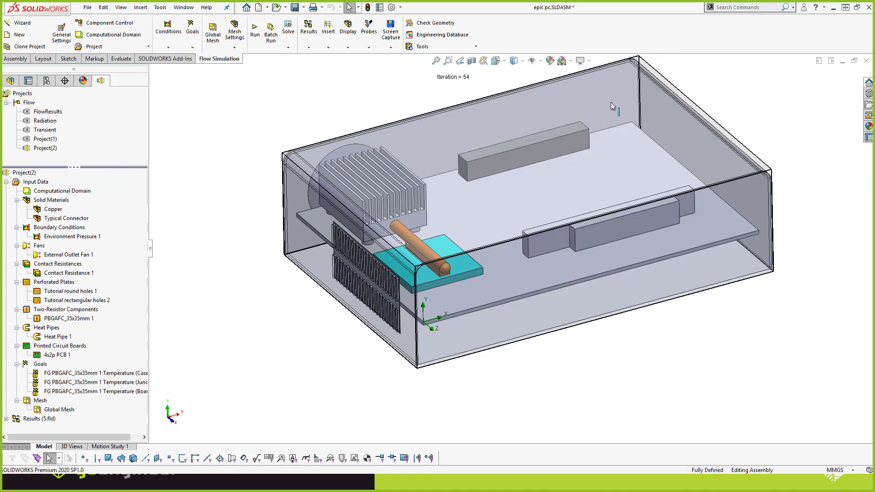
Insert a flux plot using all components from the results and enlarge its pane
click(6, 418)
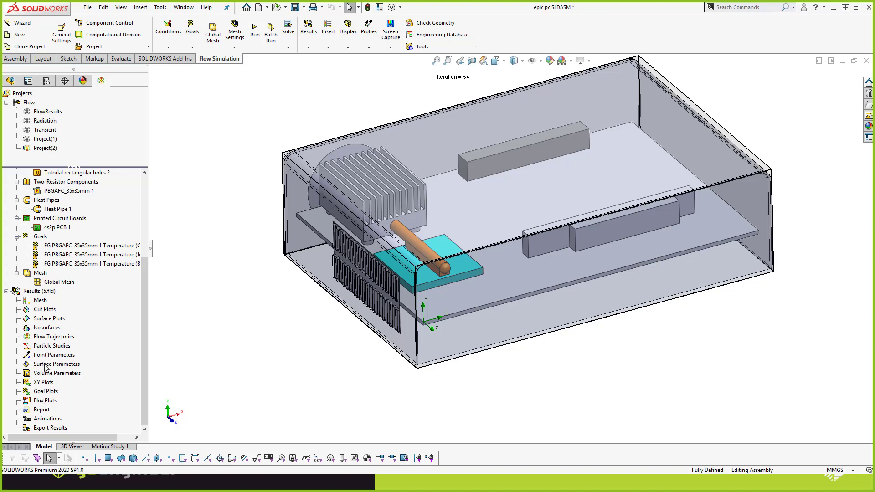
right_click(37, 403)
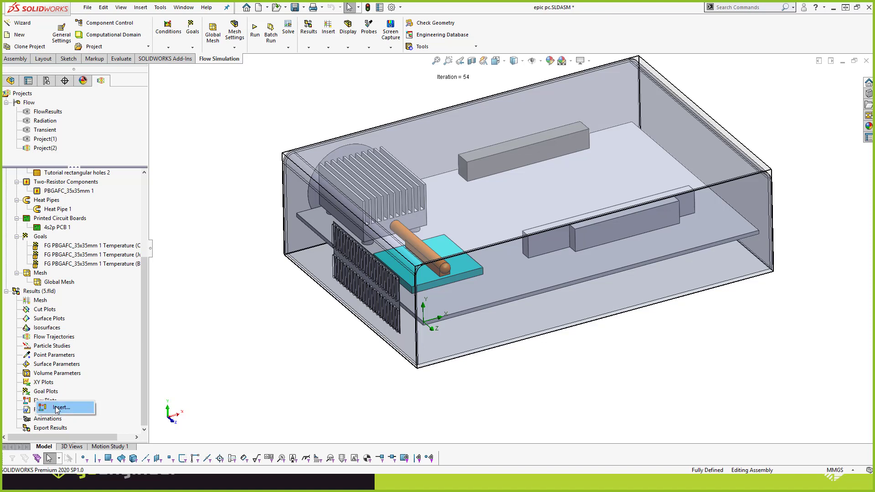
click(55, 407)
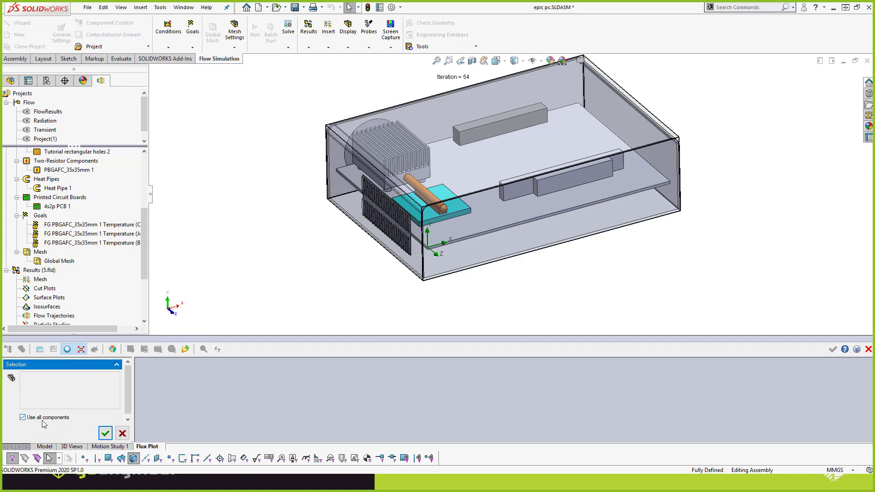
click(106, 433)
drag(245, 339, 244, 155)
Spread out the flux plot nodes, placing the heat source above the cpu chip and the epic pcb and pc104 pci nodes below it
scroll(546, 385, up, 4)
scroll(387, 322, up, 1)
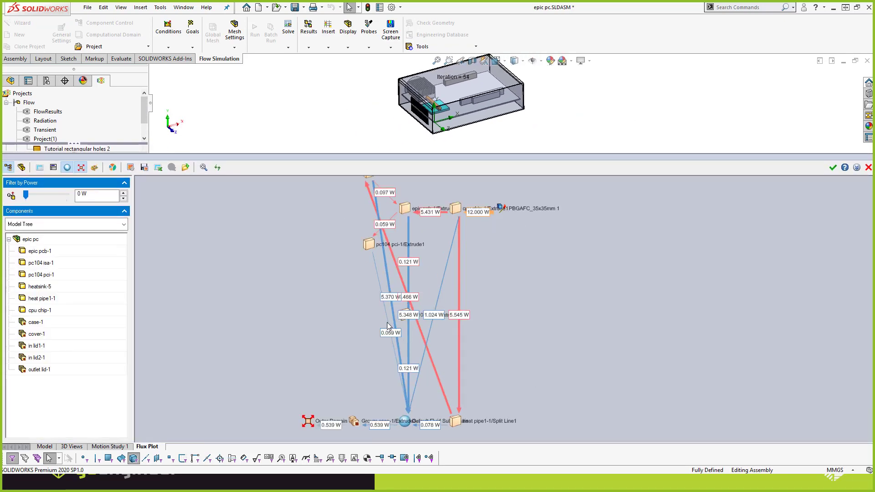
scroll(395, 315, down, 1)
drag(466, 224, 507, 310)
drag(498, 228, 522, 204)
drag(501, 307, 519, 253)
drag(421, 221, 609, 313)
drag(384, 253, 563, 412)
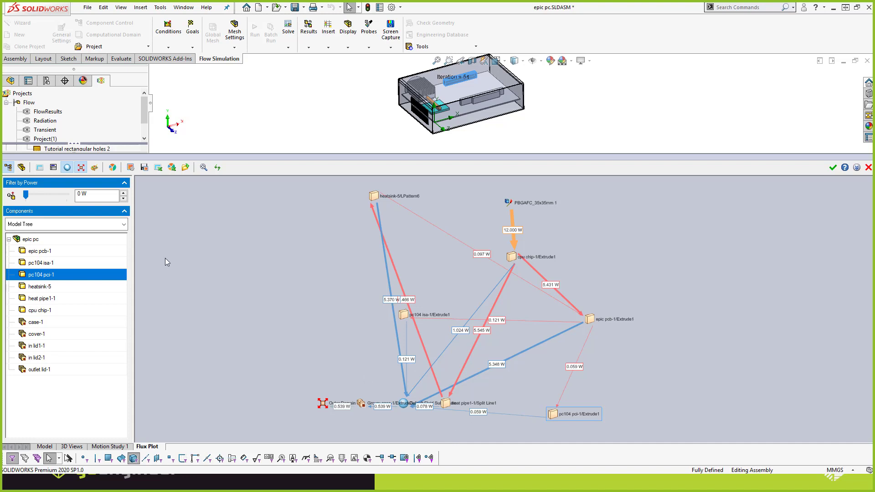
Set the flux plot's power filter to 0.1 W
click(94, 196)
text(0.1)
key(Return)
Rearrange the heat pipe, heatsink, pc104 isa and Default Fluid Subdomain nodes so the heat paths run from the cpu chip down to the fluid
drag(373, 196, 554, 418)
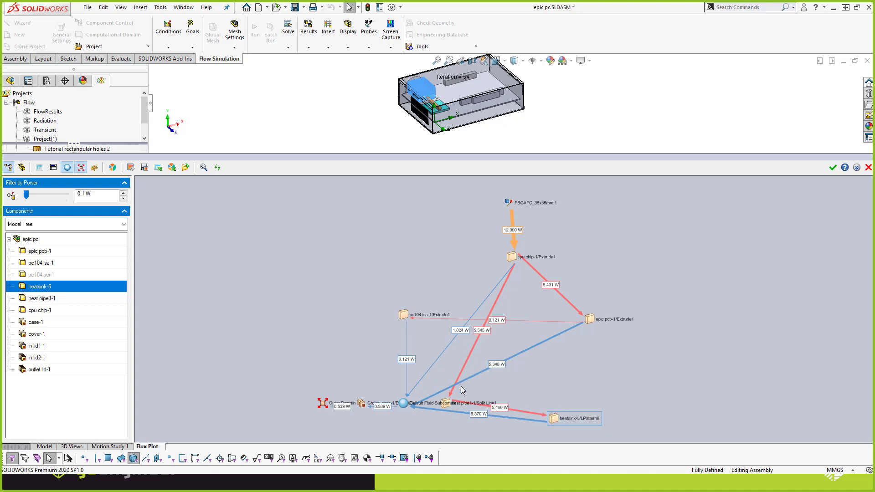
drag(451, 402, 328, 390)
click(450, 403)
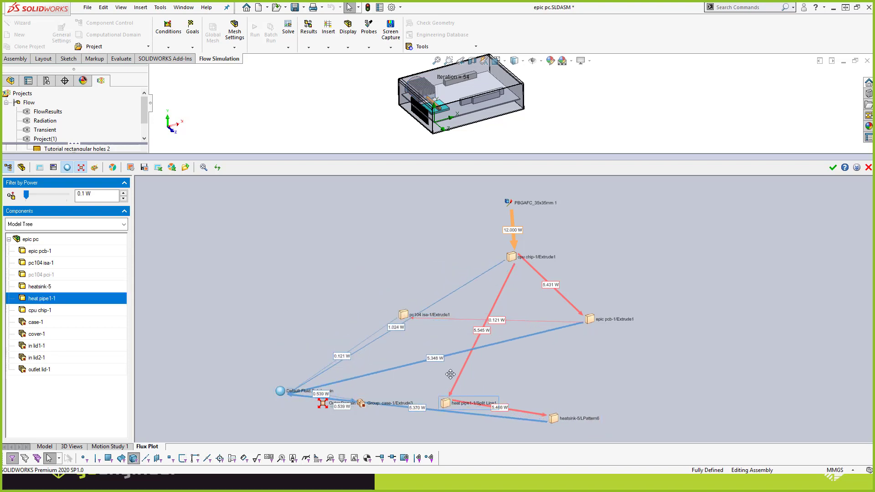
drag(450, 374, 417, 307)
drag(559, 409, 443, 330)
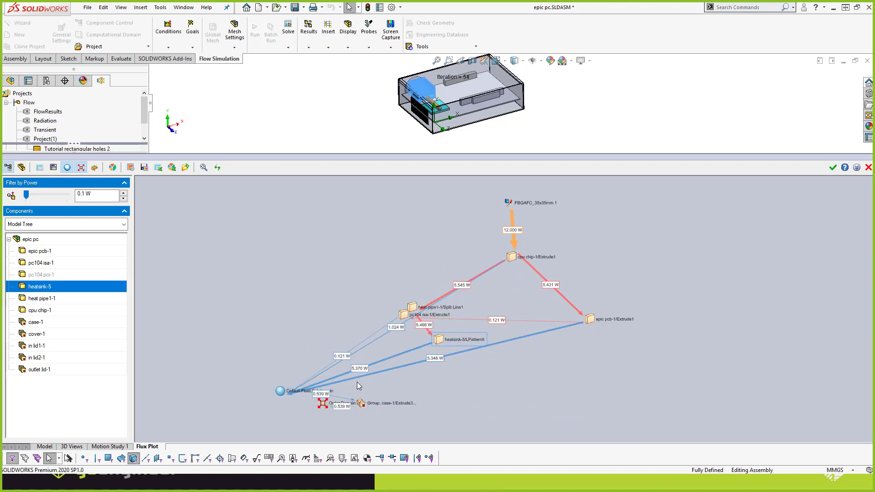
drag(280, 391, 502, 412)
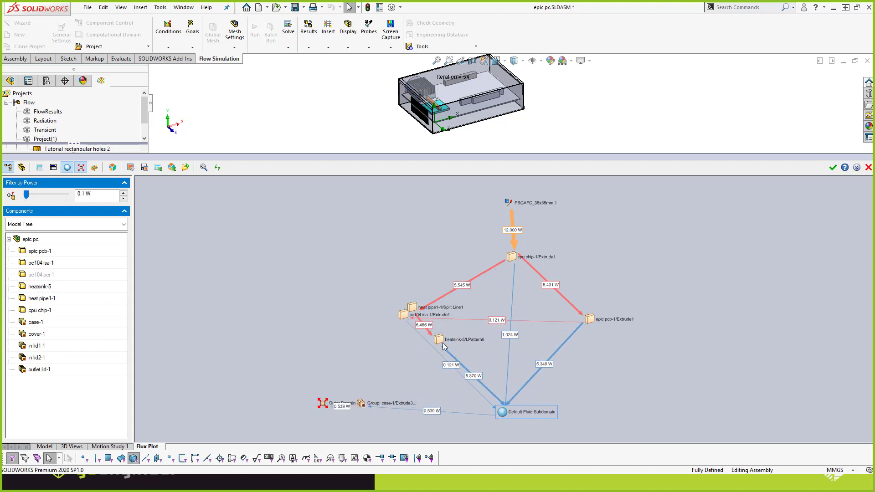
drag(413, 307, 421, 278)
click(422, 343)
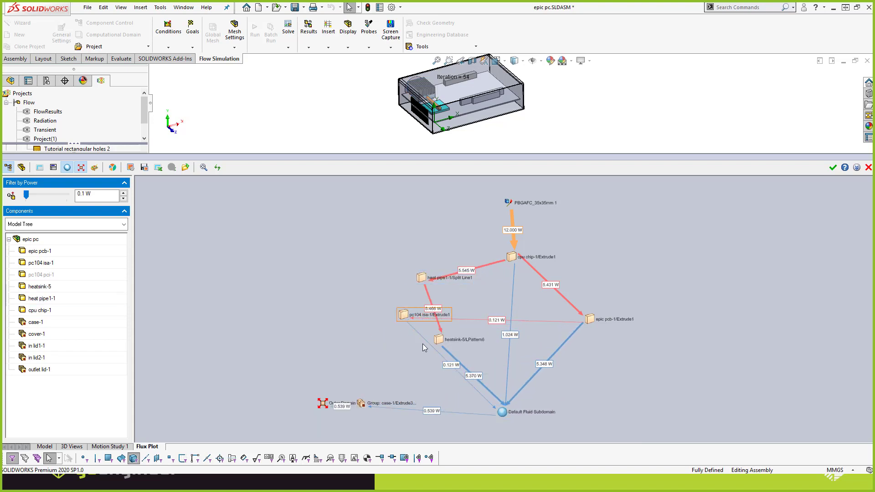
drag(411, 314, 365, 359)
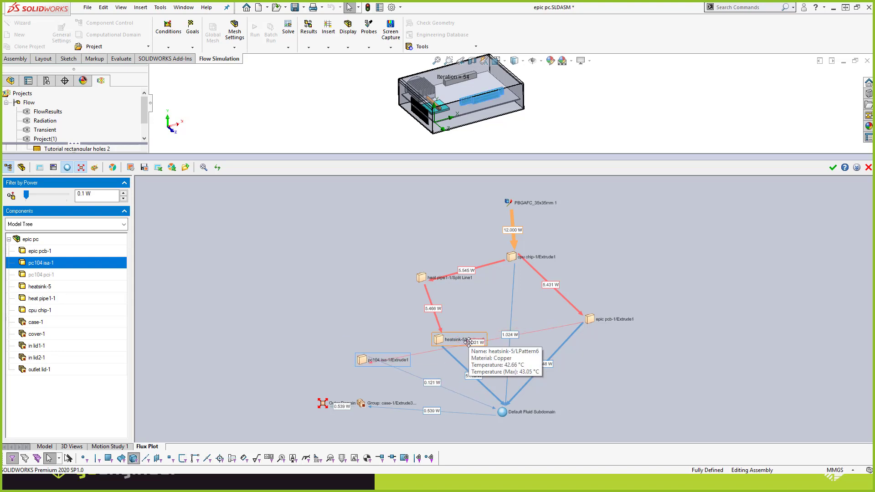
Raise the flux plot's power filter to 0.15 W
drag(97, 195, 60, 198)
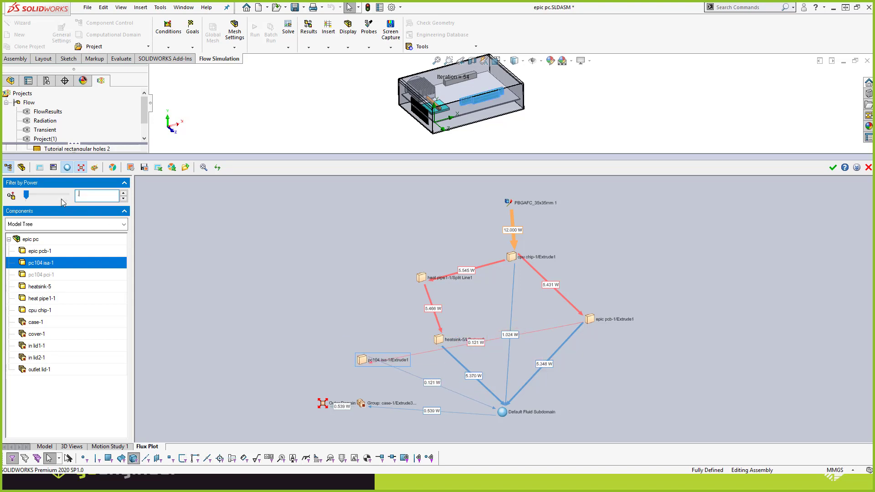
text(.15)
key(Return)
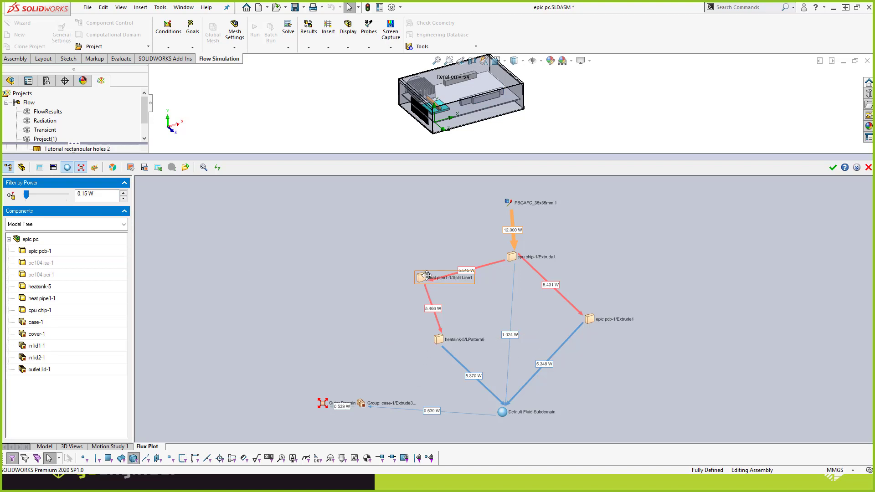
Tidy the heat pipe branch, move the heat source node nearer the cpu chip, and trace the heat flow down to the Default Fluid Subdomain
click(439, 279)
drag(439, 278, 453, 293)
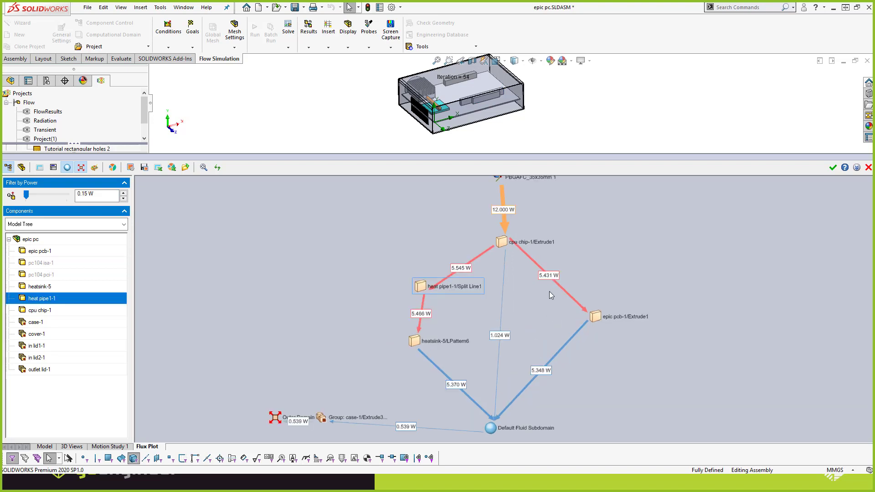
drag(525, 196, 526, 218)
scroll(550, 273, up, 3)
mouse_move(475, 250)
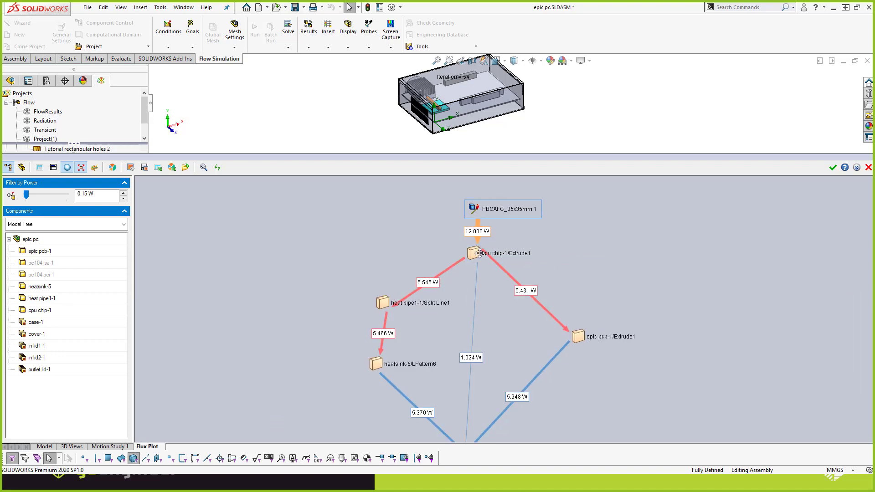
click(391, 306)
click(425, 393)
scroll(441, 411, down, 3)
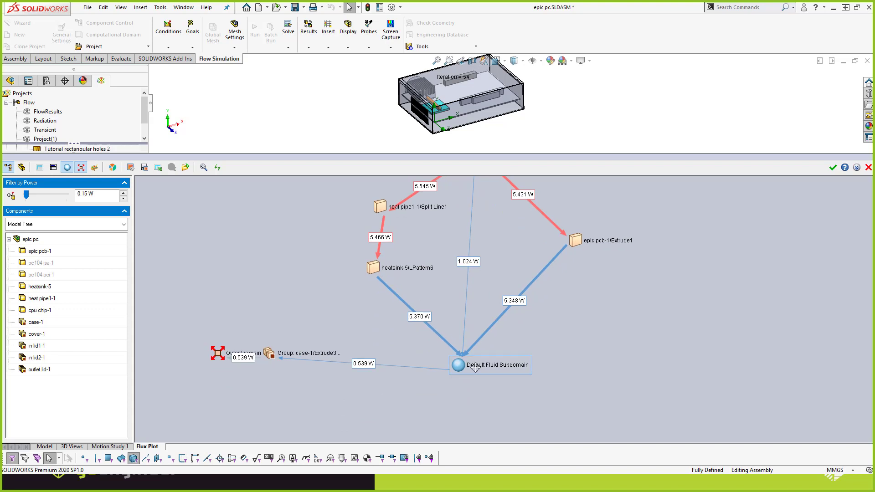
Review the flux plot's heat paths from the cpu chip through the heat pipe, heatsink and epic pcb to the Default Fluid Subdomain, and close the plot
scroll(437, 341, up, 3)
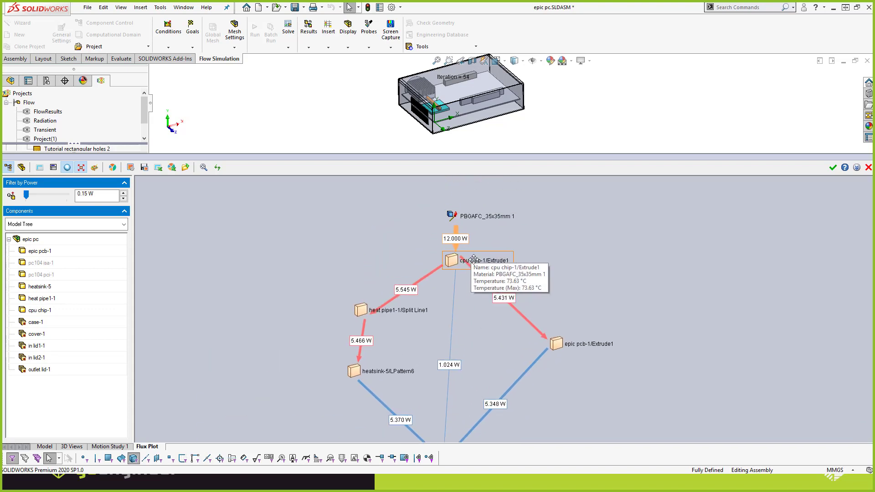
click(576, 339)
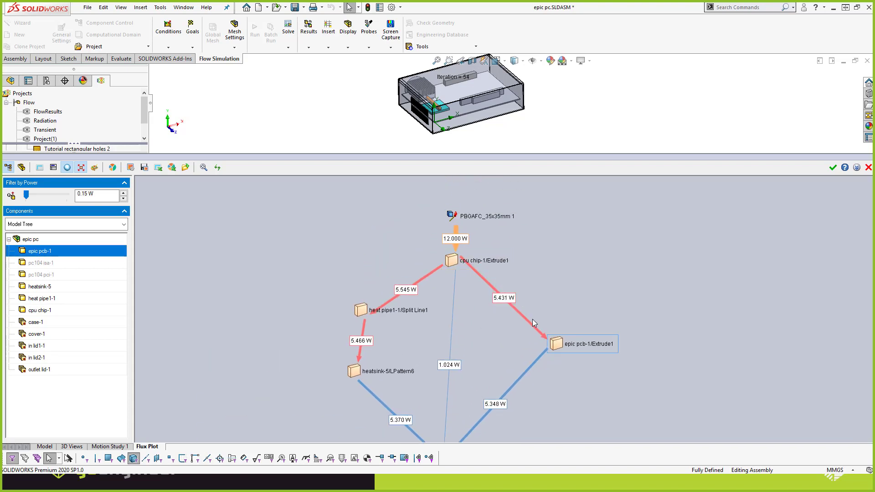
scroll(540, 380, down, 3)
click(502, 381)
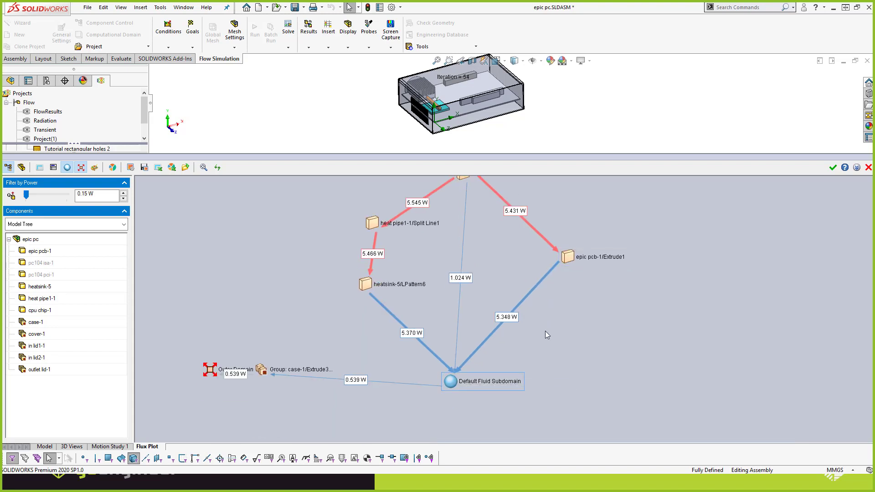
drag(546, 331, 553, 393)
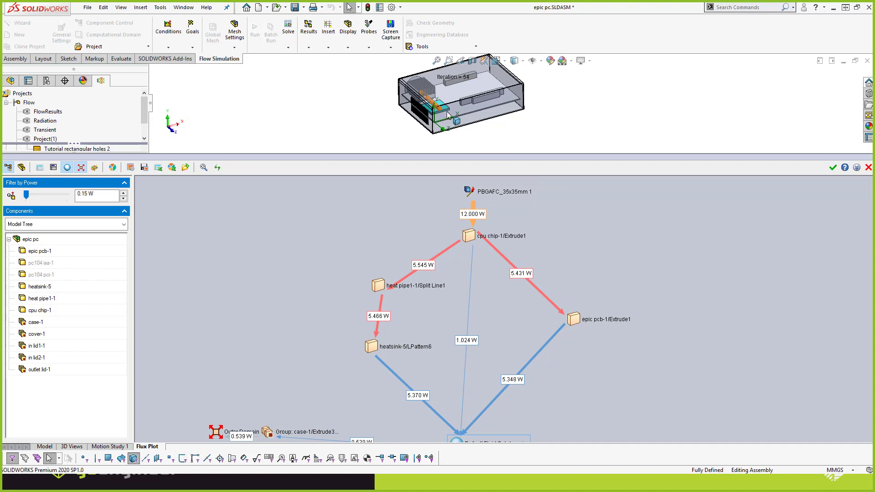
mouse_move(429, 268)
mouse_move(479, 334)
mouse_down()
mouse_move(477, 289)
mouse_move(468, 329)
mouse_up()
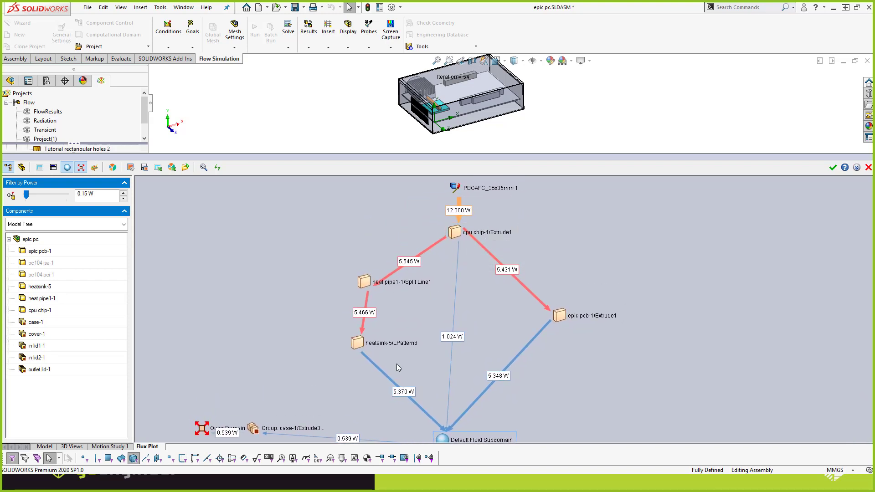
click(833, 167)
Insert a flow trajectories plot starting from the outlet lid face with 40 starting points
scroll(83, 350, down, 4)
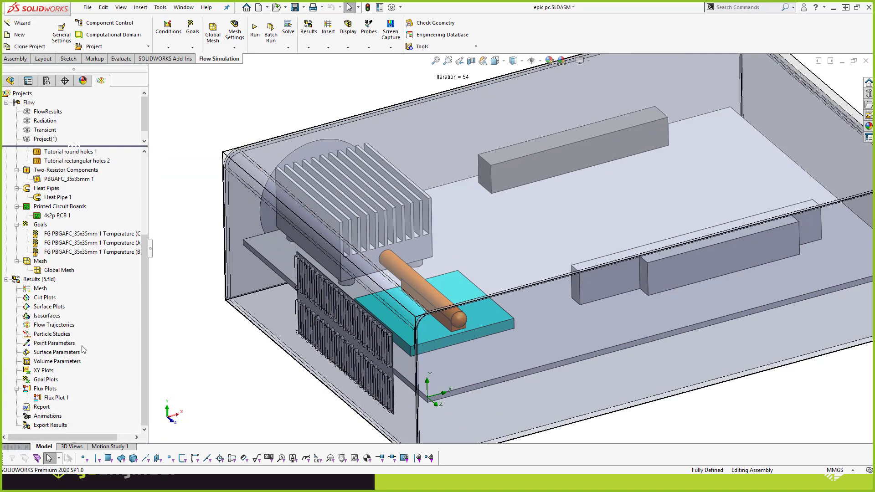
right_click(42, 326)
click(68, 332)
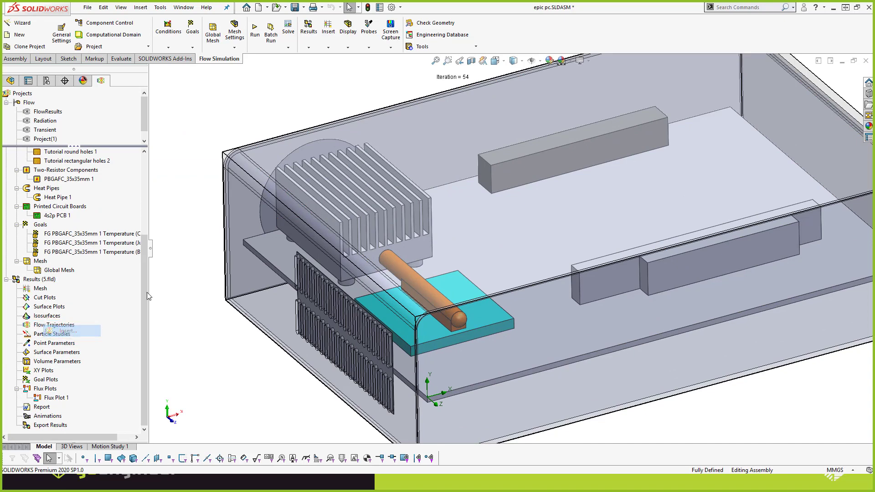
click(270, 209)
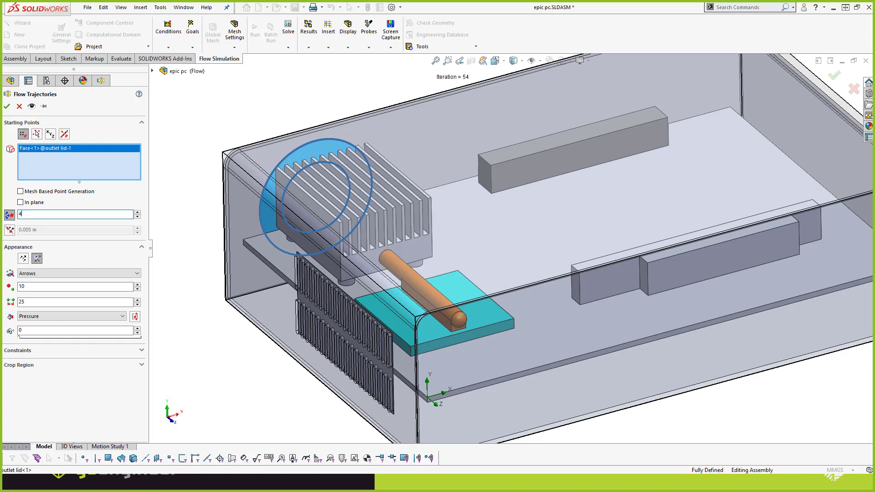
Try Spheres as the display style of the flow trajectories and switch back to Arrows
click(30, 273)
click(29, 286)
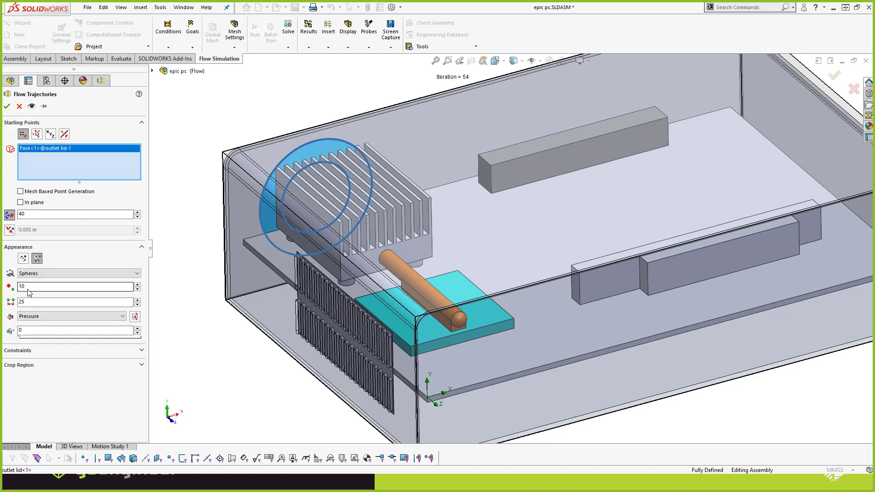
click(38, 315)
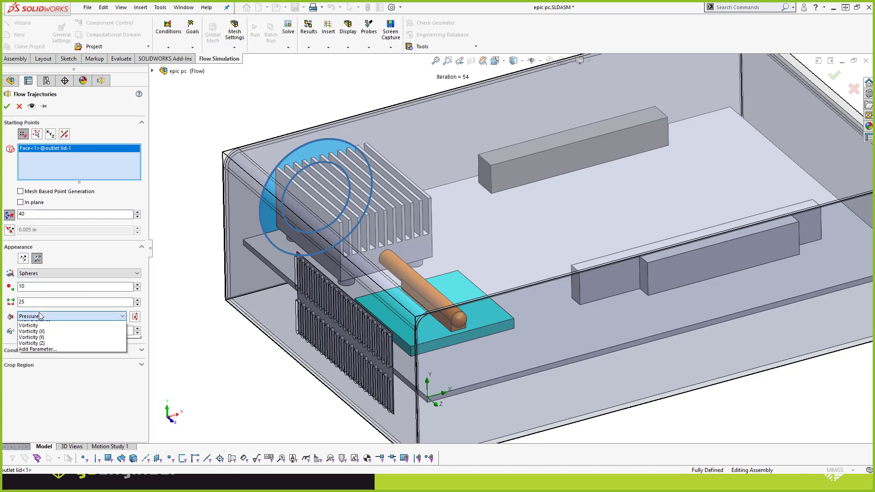
click(31, 277)
click(30, 277)
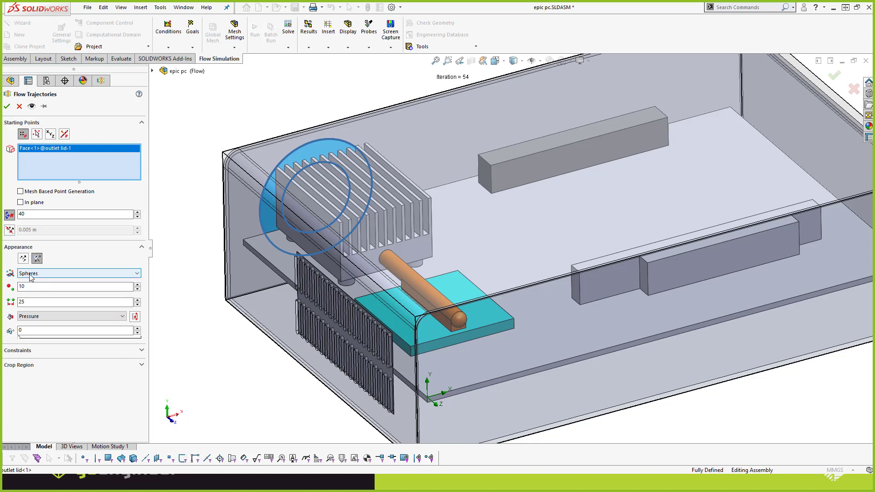
click(30, 279)
Colour the flow trajectories by Velocity and generate the plot
click(40, 316)
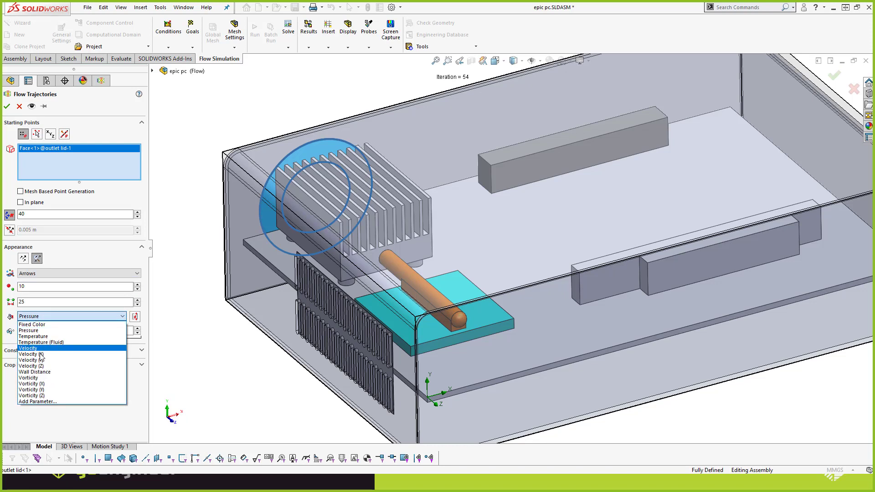
click(43, 337)
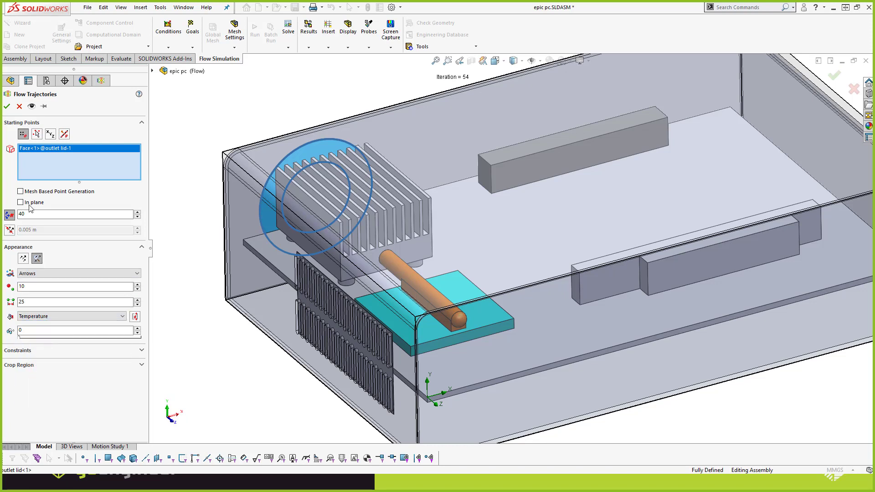
click(41, 316)
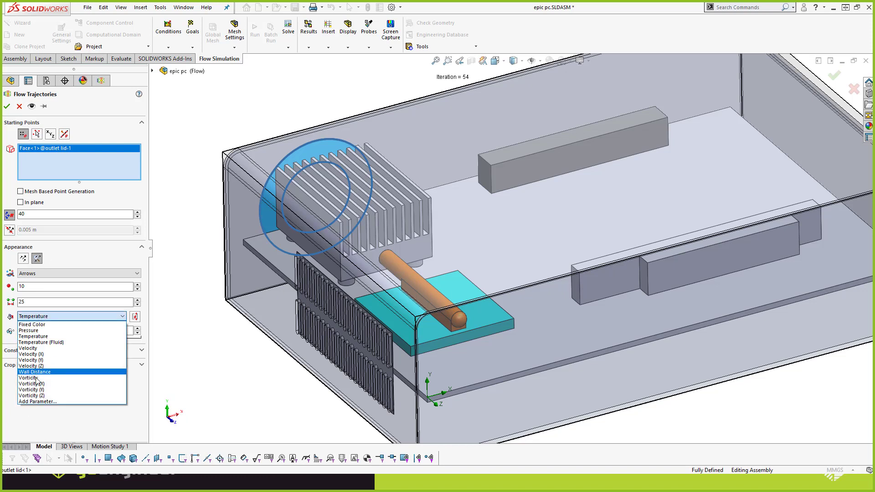
click(27, 348)
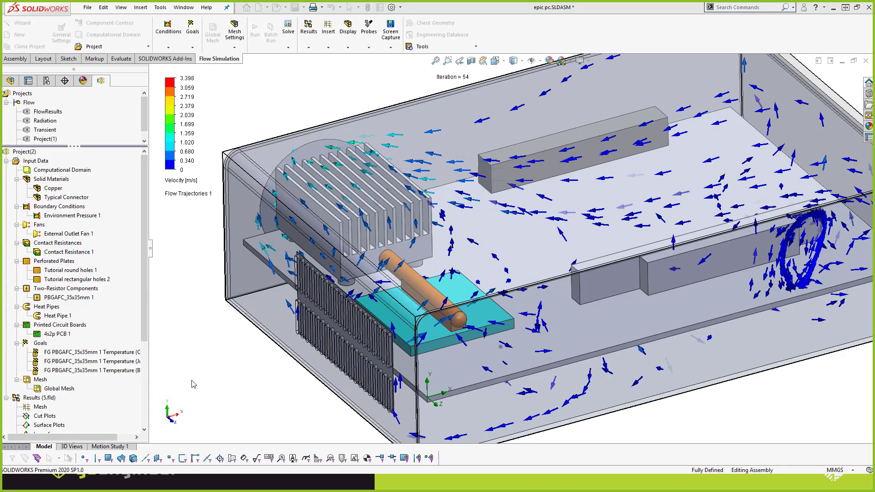
Play the animation of Flow Trajectories 1, and clear and hide the plot
scroll(53, 399, down, 3)
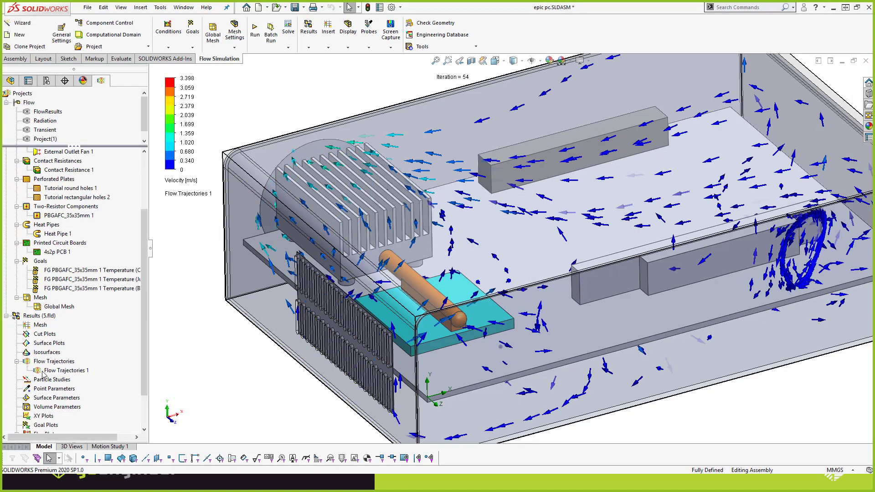
right_click(64, 371)
click(65, 281)
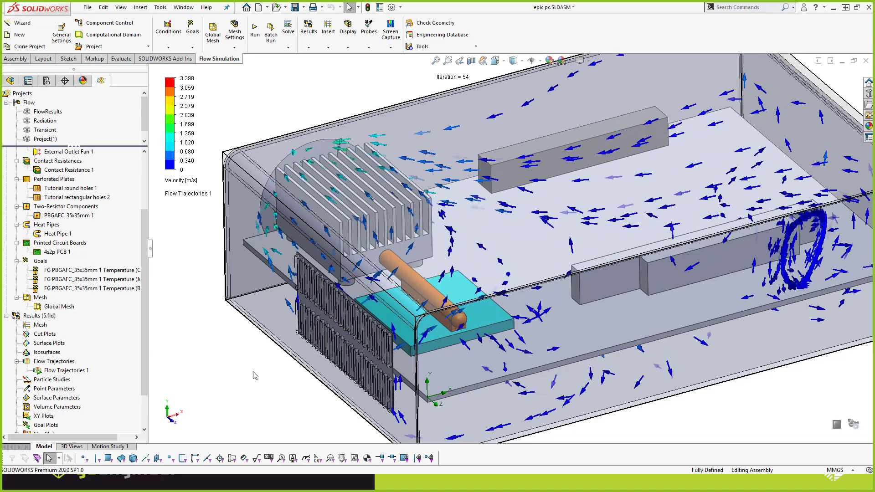
right_click(74, 370)
click(108, 245)
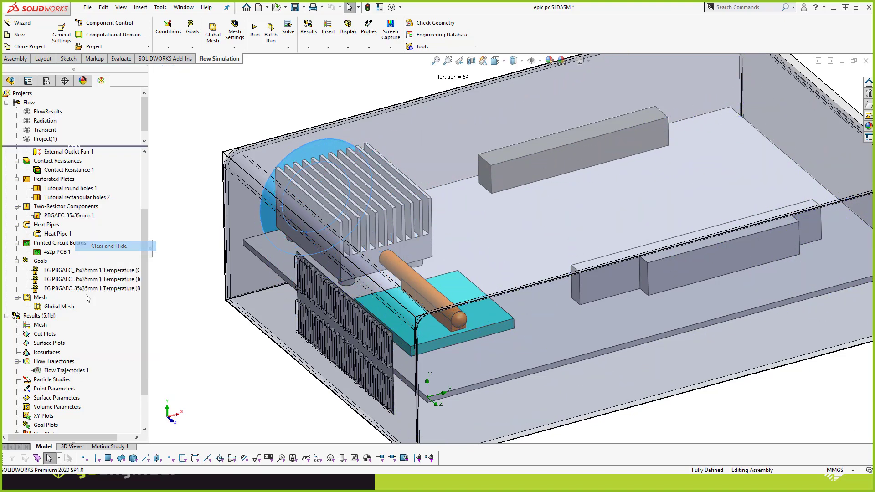
Create a contour surface plot of Heat Transfer Coefficient that includes the heatsink body
right_click(48, 345)
click(70, 351)
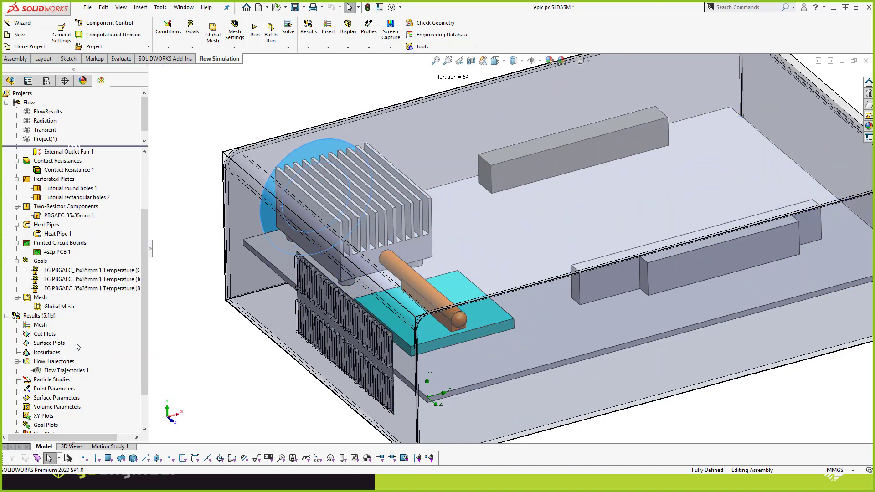
click(133, 458)
click(332, 250)
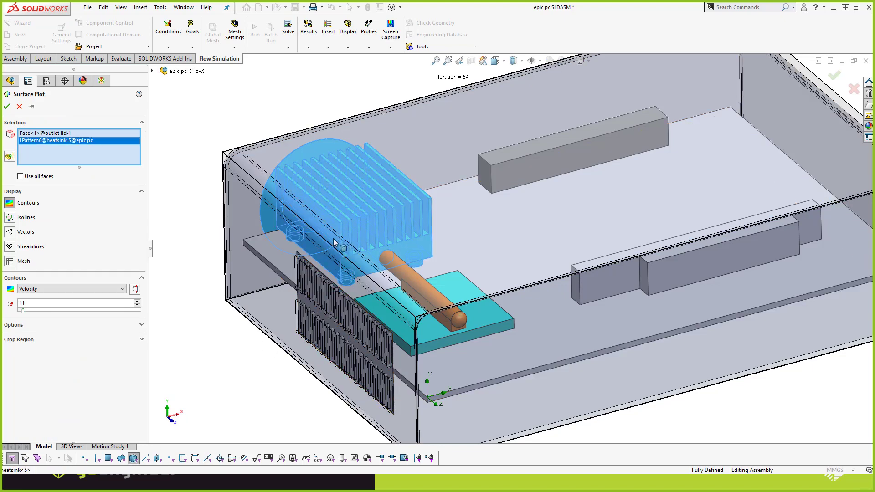
click(59, 289)
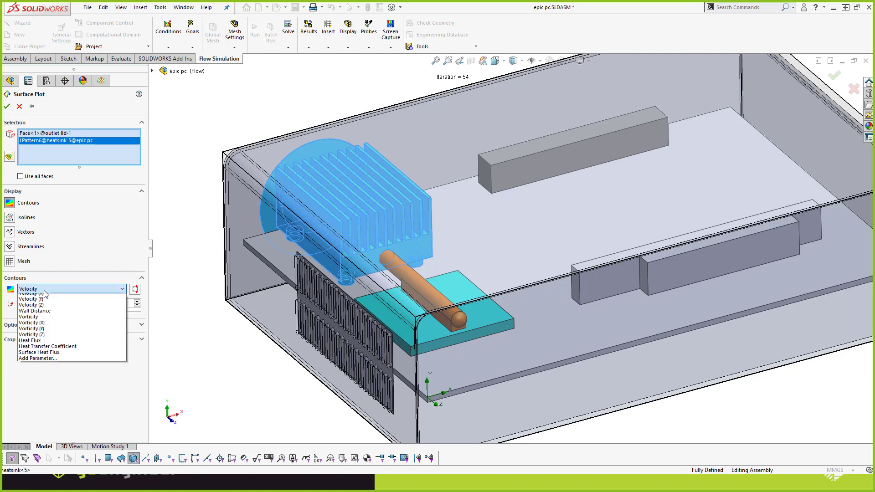
click(51, 381)
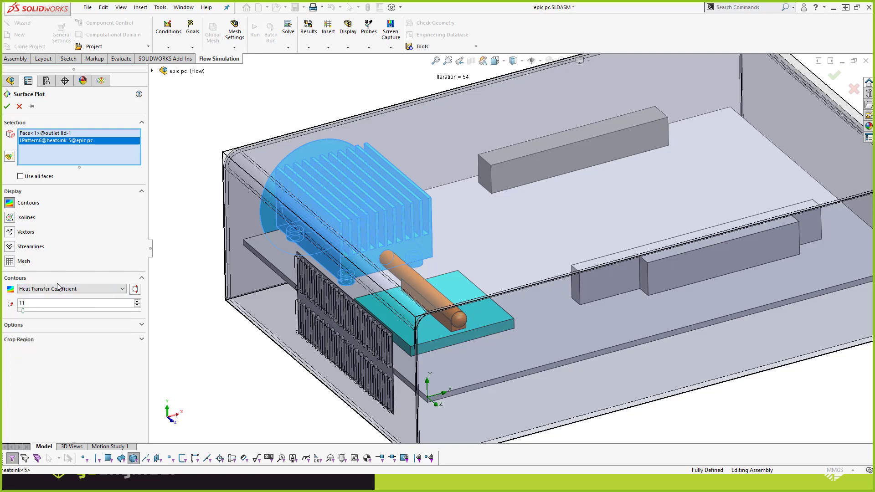
click(8, 107)
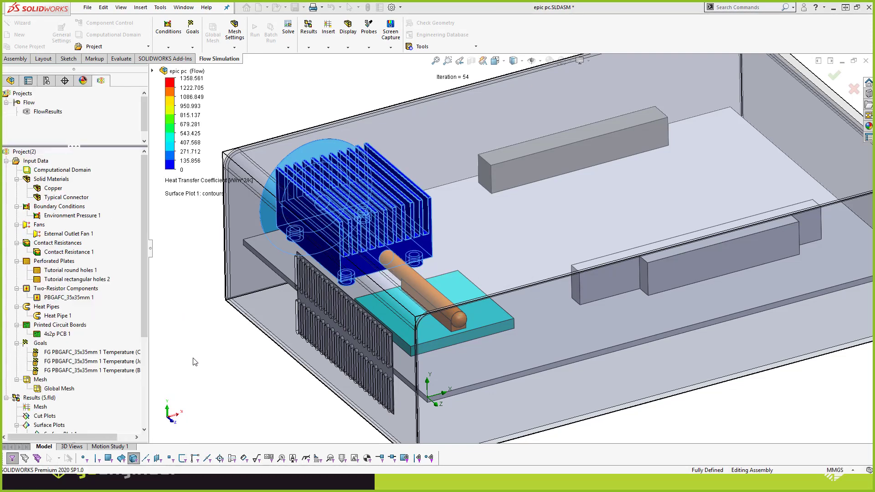
Set the maximum of the Heat Transfer Coefficient scale to 50 and inspect the contours on the heatsink fins
click(192, 83)
text(5)
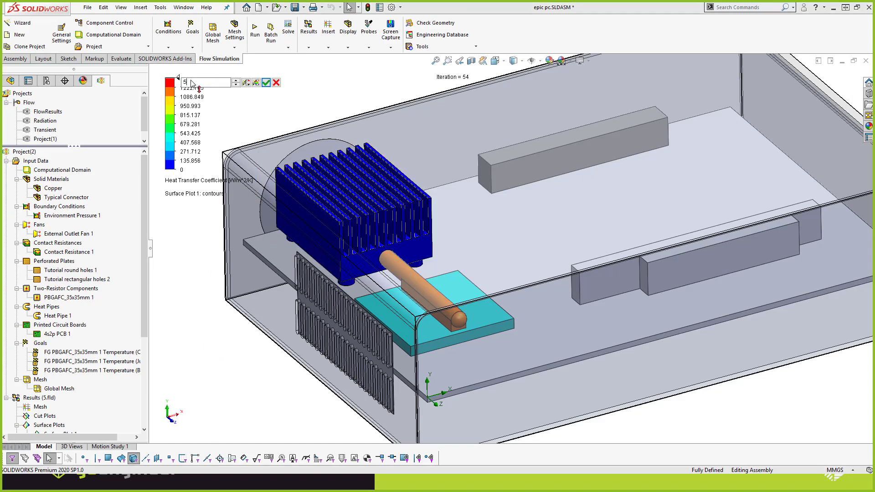
text(0)
key(Return)
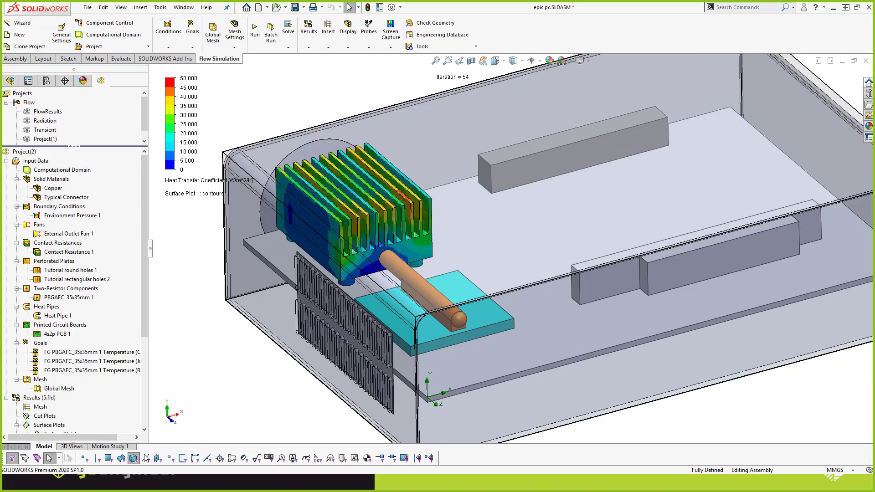
scroll(363, 243, up, 5)
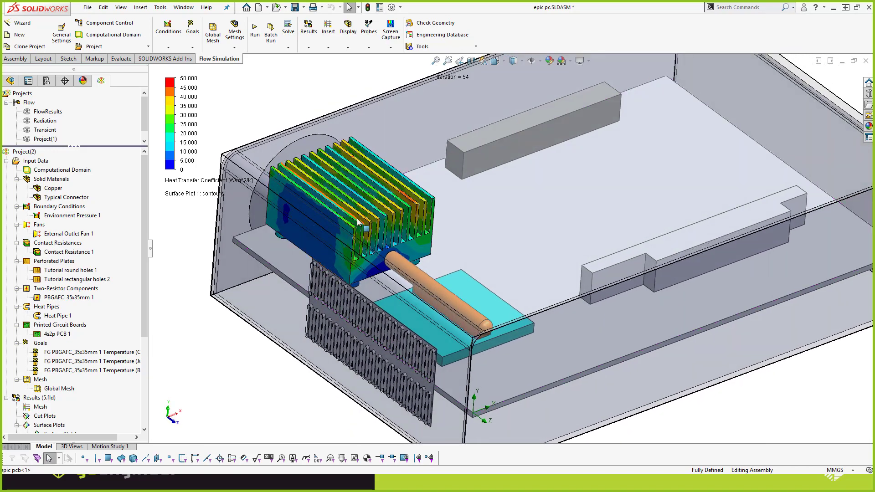
scroll(363, 243, down, 3)
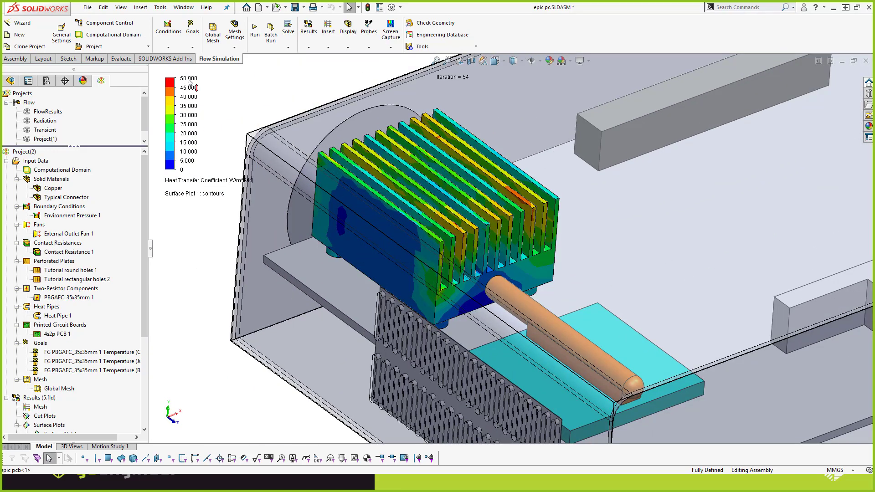
middle_drag(451, 211, 423, 205)
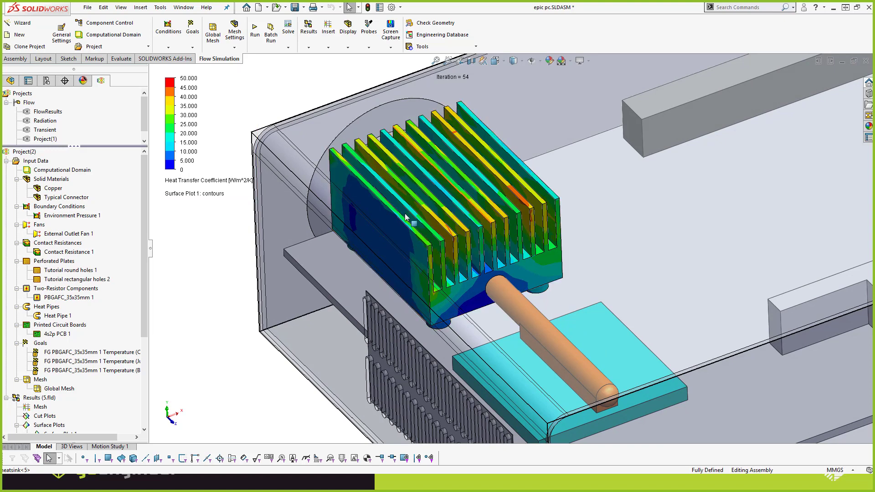
Evaluate the heatsink's Heat Transfer Coefficient with Surface Parameters, check its average, and close the evaluation
scroll(45, 402, down, 5)
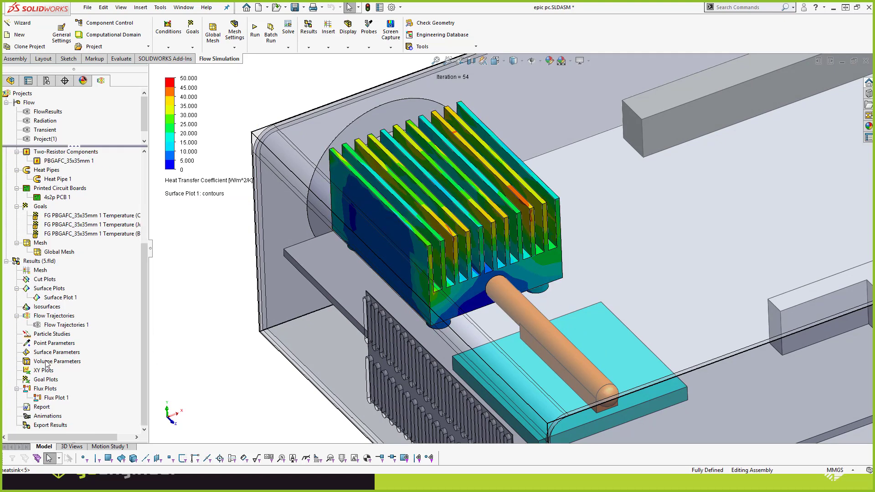
click(50, 362)
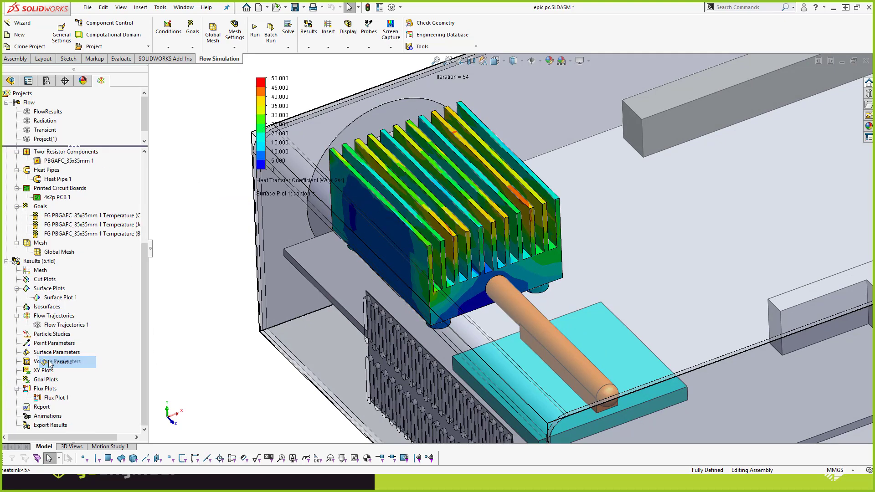
click(444, 260)
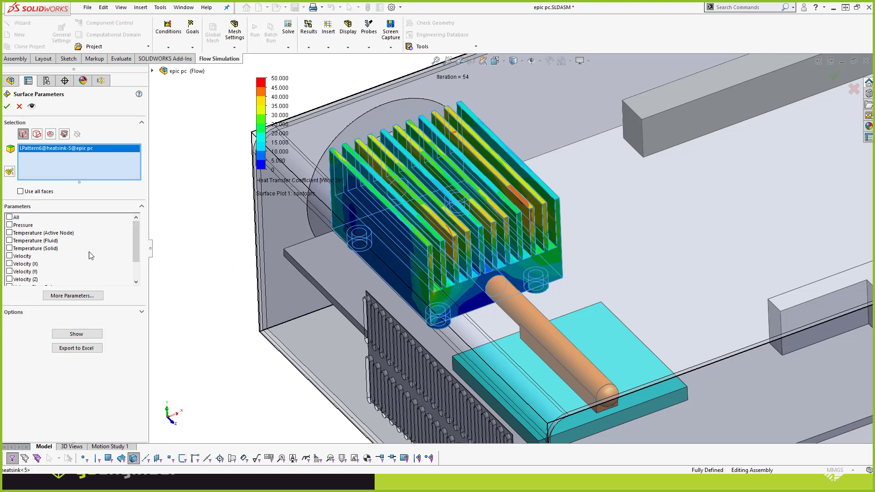
scroll(62, 268, down, 2)
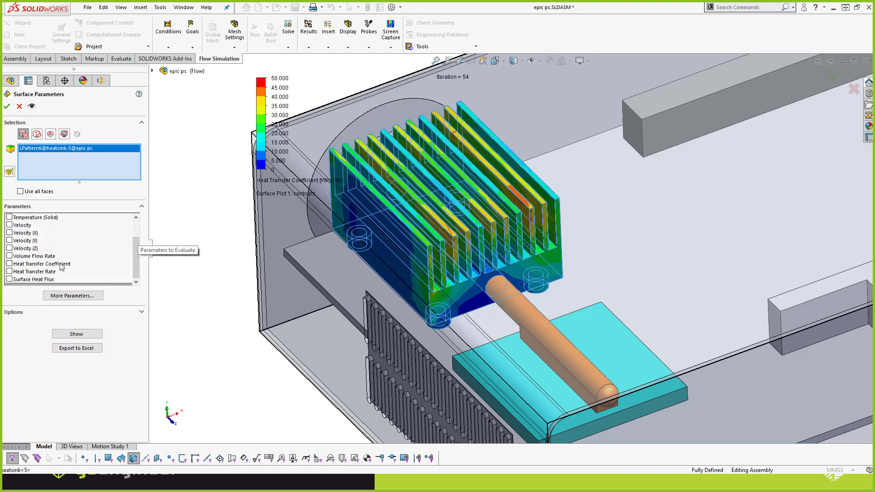
click(9, 263)
click(84, 334)
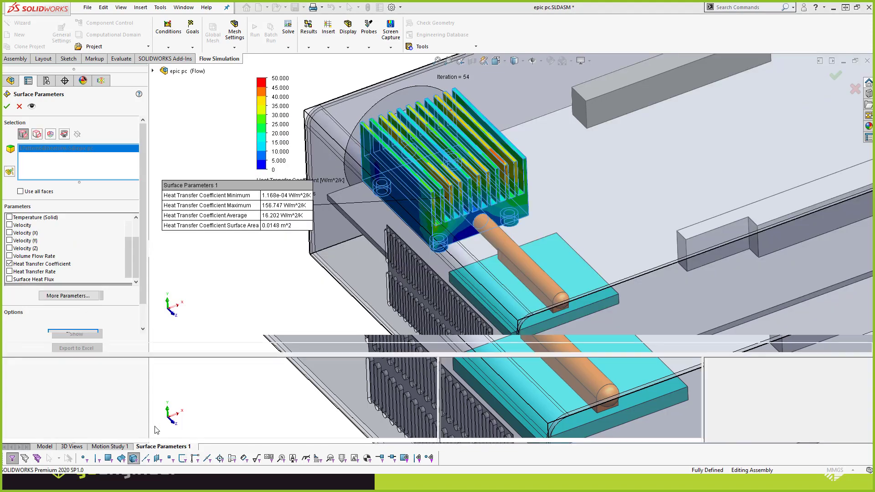
click(165, 375)
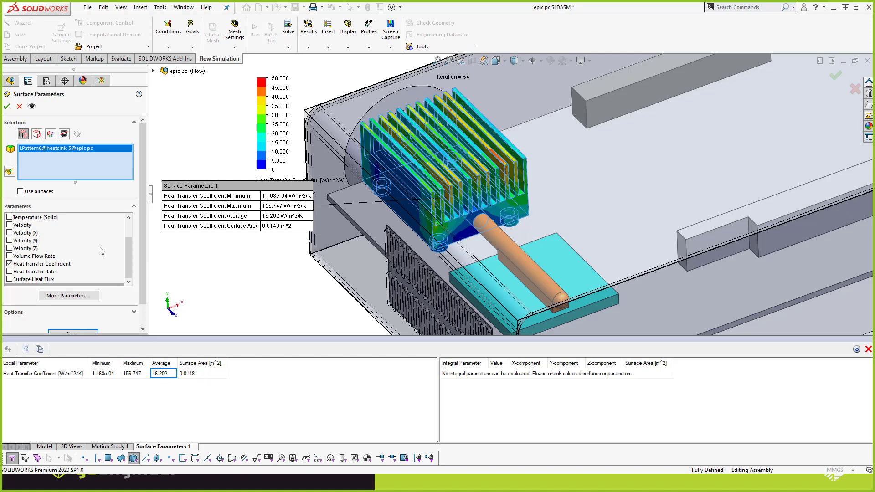
click(19, 108)
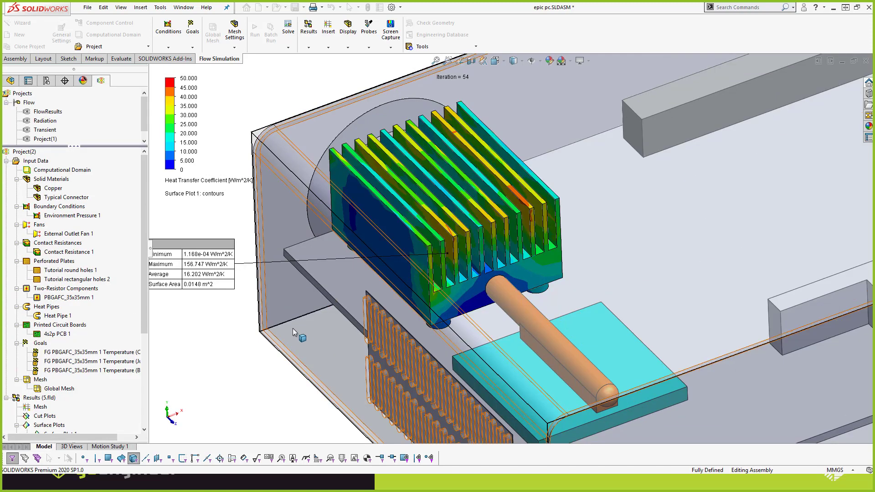
Start a new contour surface plot in the results and set its contour parameter to Temperature (Solid)
scroll(590, 232, up, 5)
scroll(624, 235, down, 4)
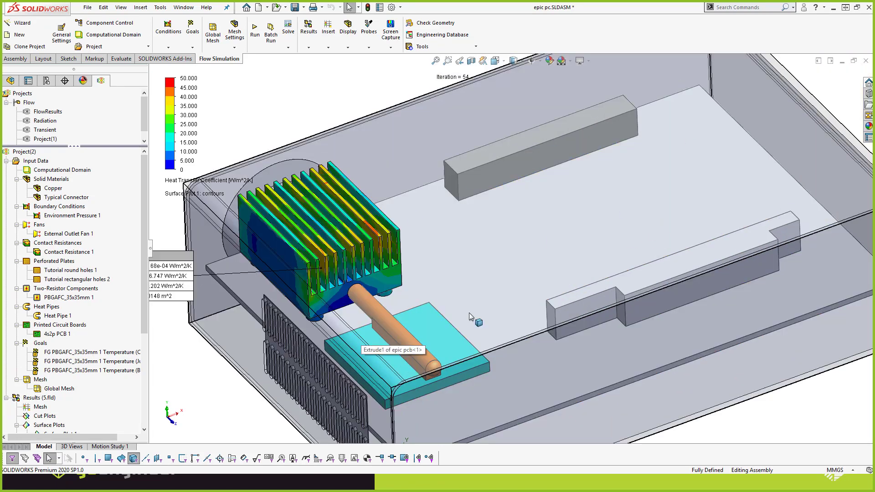
scroll(223, 351, up, 2)
scroll(70, 379, down, 4)
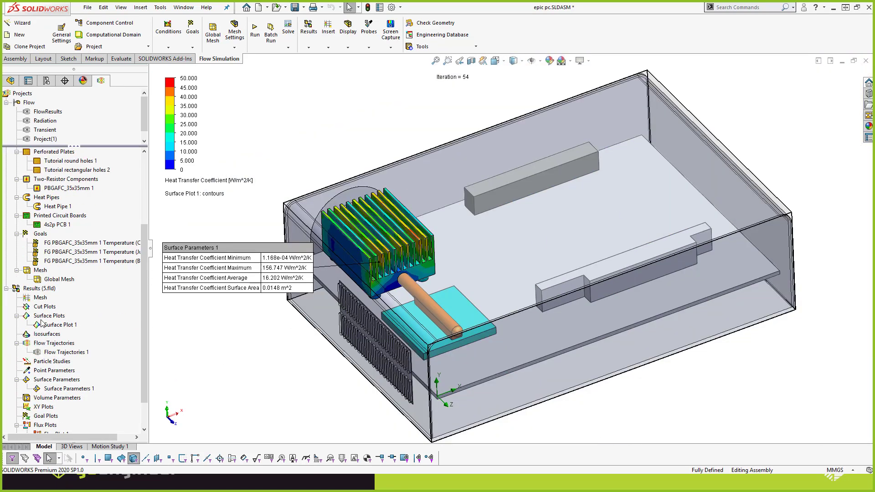
right_click(39, 318)
click(56, 326)
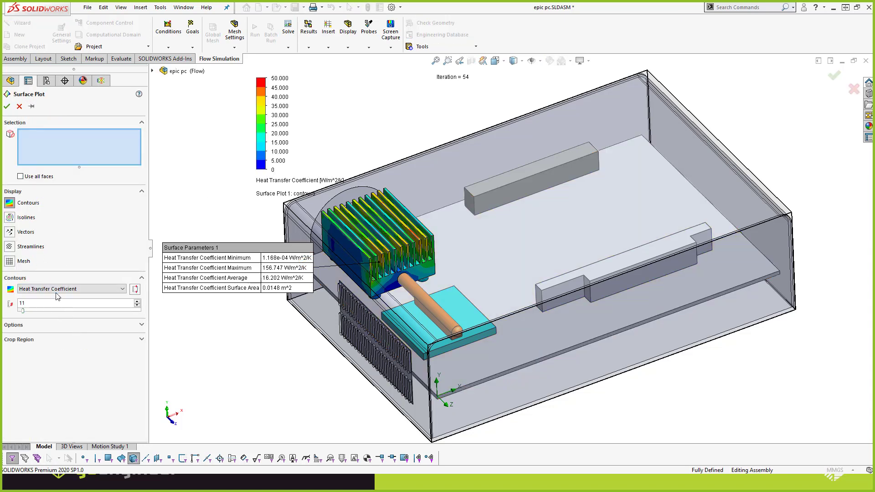
click(57, 291)
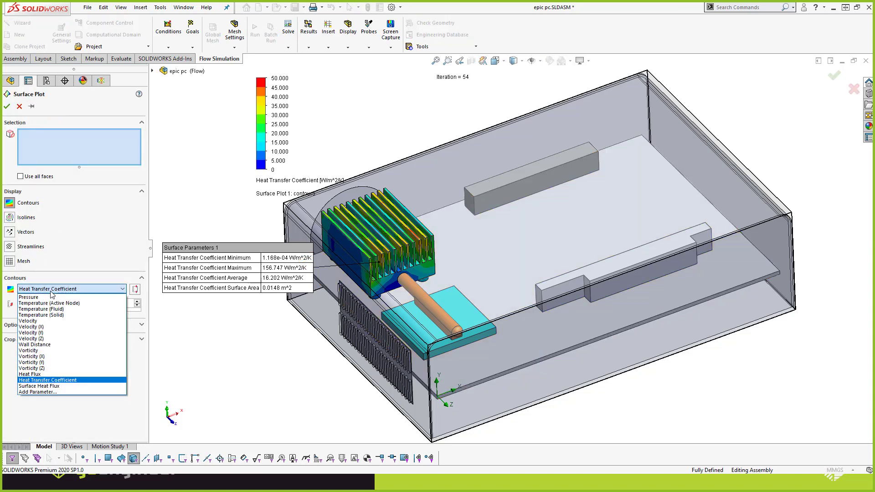
click(42, 315)
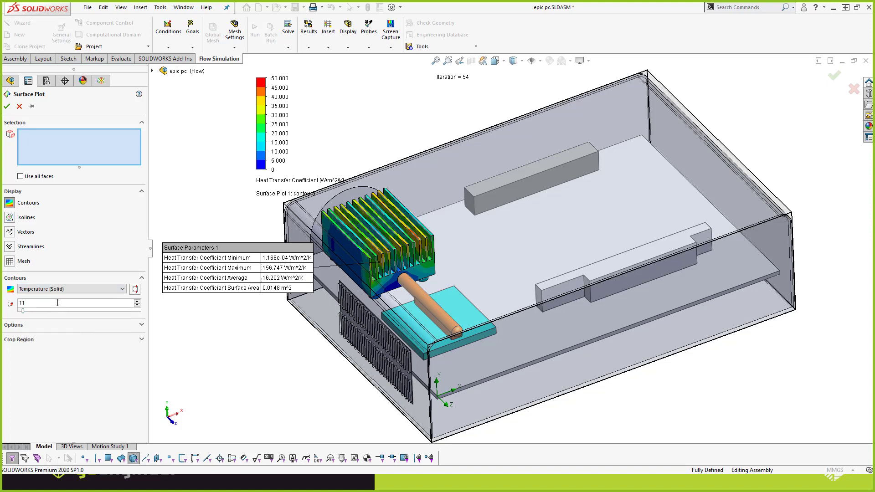
Include the CPU chip, heatsink, heat pipe, PCB and the PC104 PCI and ISA connectors in the surface plot, create it and inspect the contours
click(433, 337)
click(419, 300)
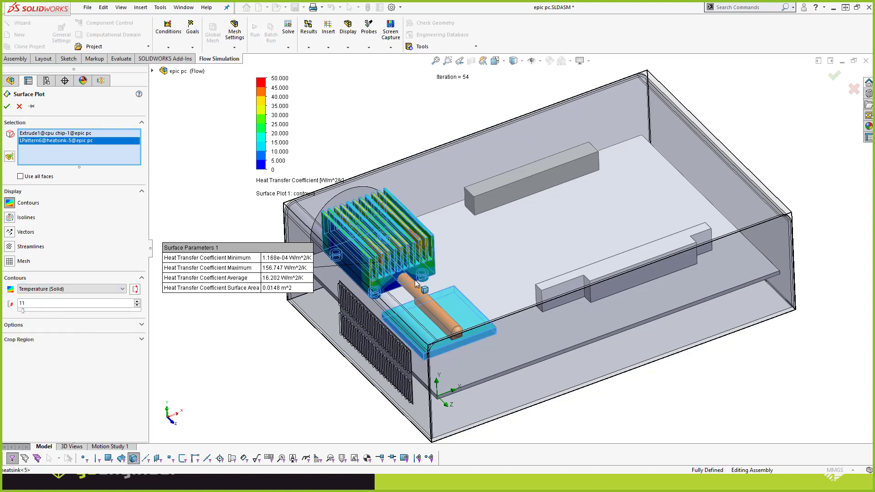
click(415, 292)
click(464, 251)
click(497, 196)
click(583, 285)
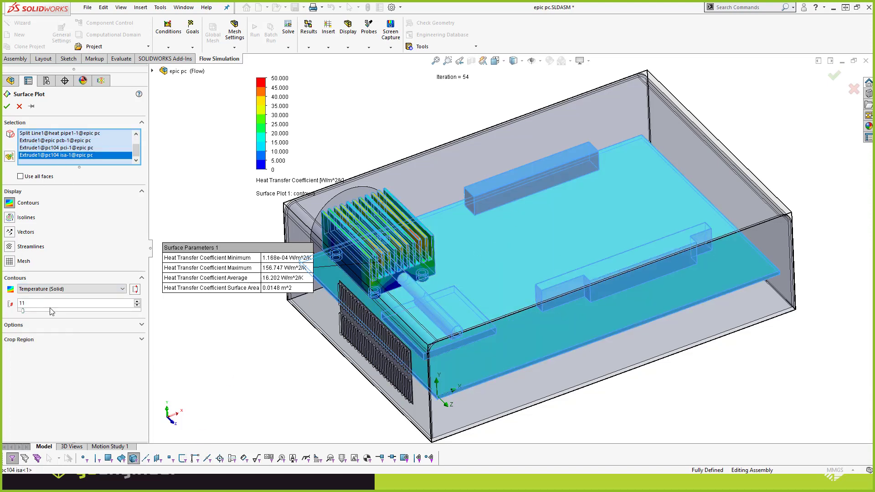
click(8, 108)
middle_drag(367, 329, 495, 311)
scroll(495, 312, down, 4)
scroll(496, 312, up, 3)
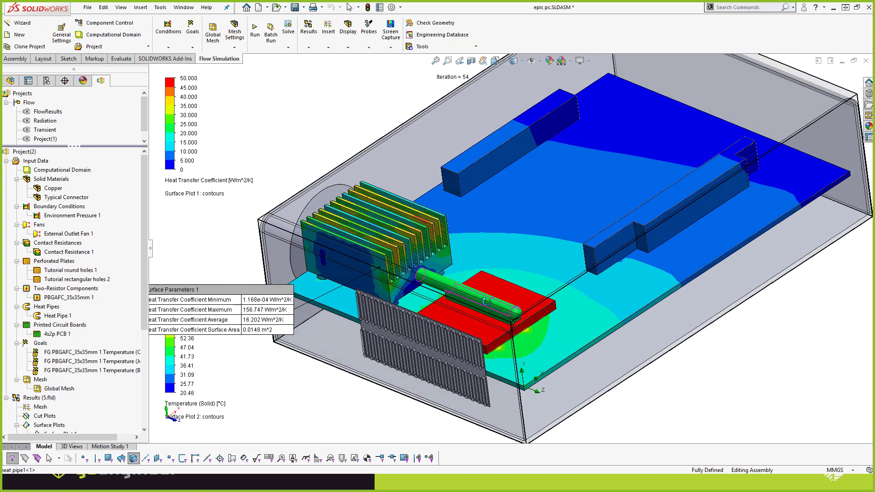
scroll(496, 311, down, 1)
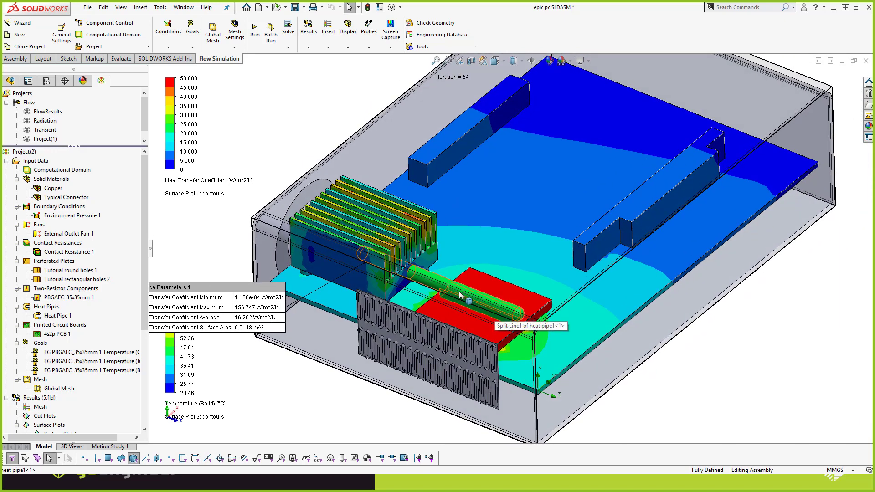
Switch to the presentation slide comparing Hand Calc, Thermal and Flow Simulation, and reveal the Flow Simulation temperature results
key(alt+Tab)
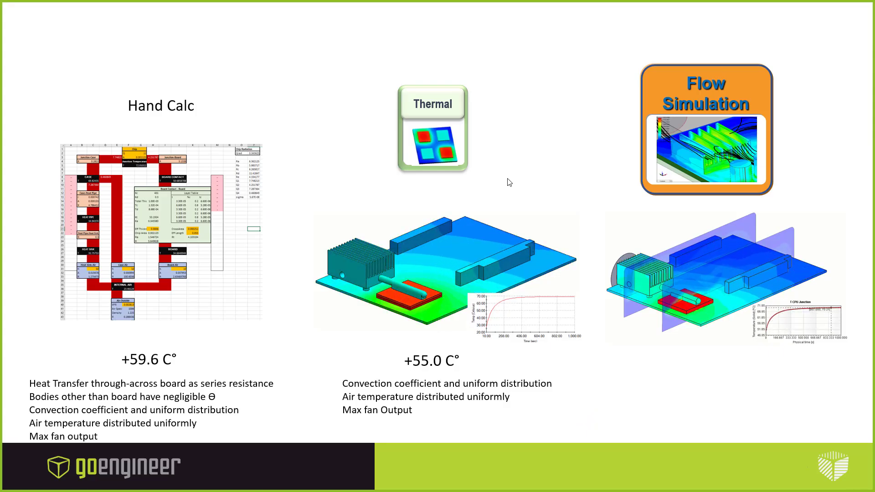
key(Right)
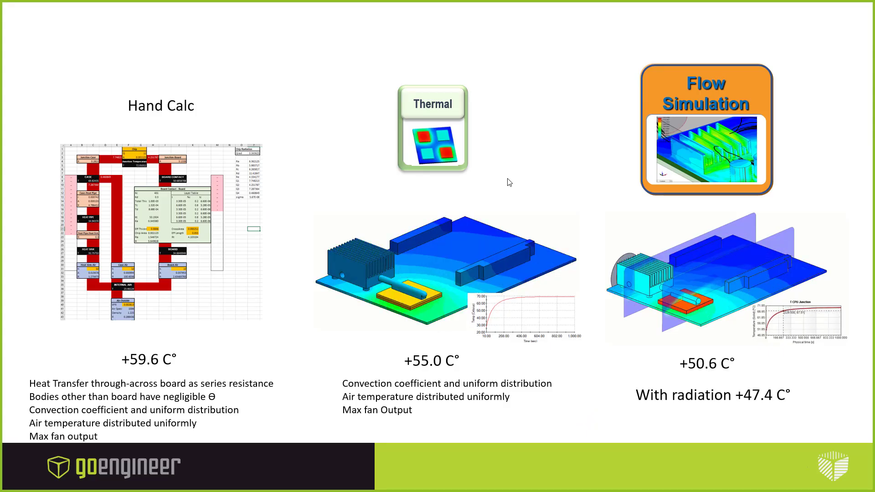